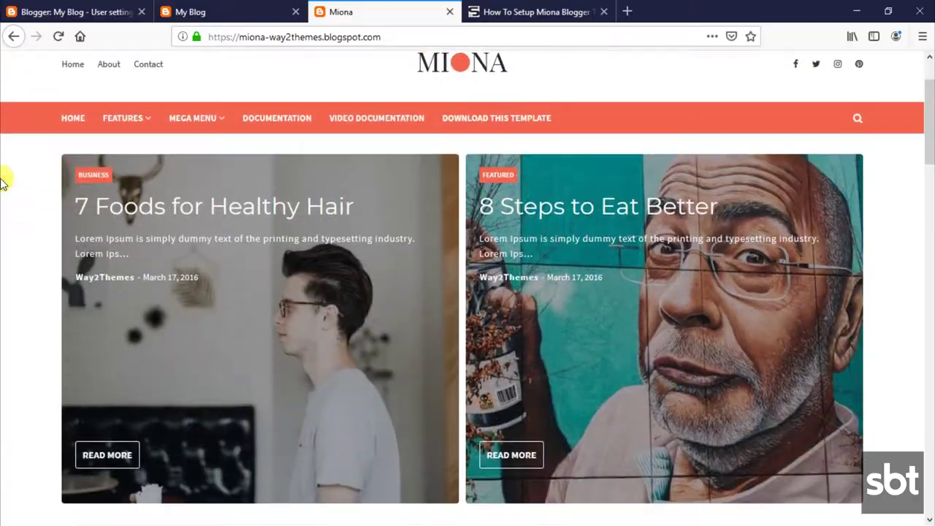
- Look through the Miona demo homepage from its header to its footer and close the demo page
{"action": "scroll", "coordinate": [1, 178], "scroll_direction": "down", "scroll_amount": 11}
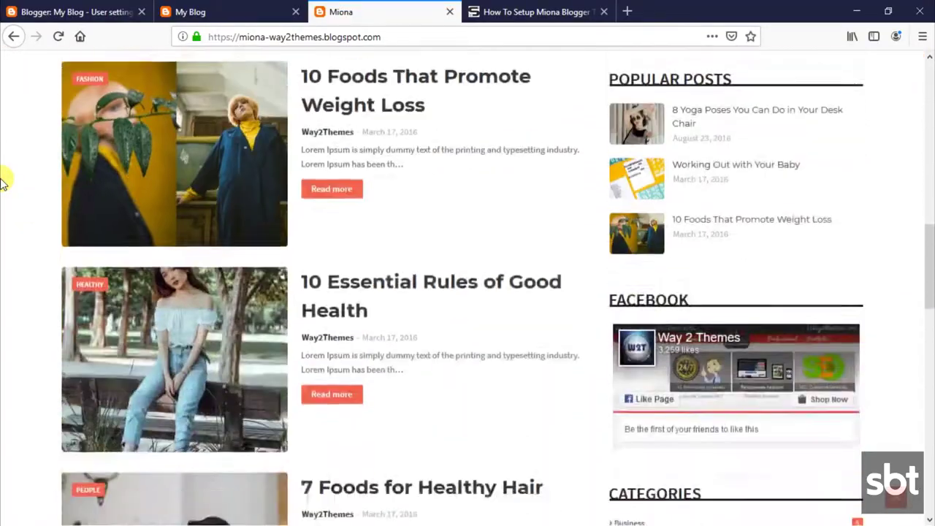
{"action": "scroll", "coordinate": [1, 179], "scroll_direction": "down", "scroll_amount": 7}
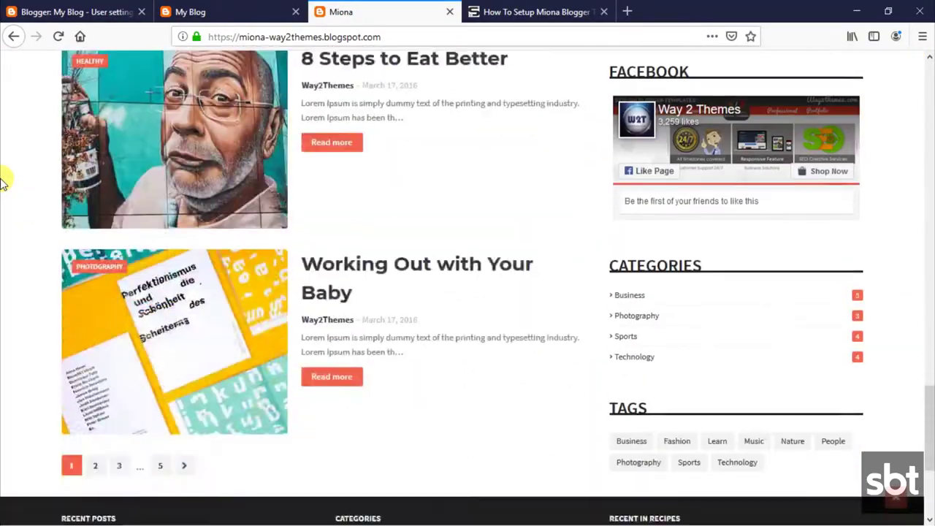
{"action": "scroll", "coordinate": [1, 179], "scroll_direction": "up", "scroll_amount": 18}
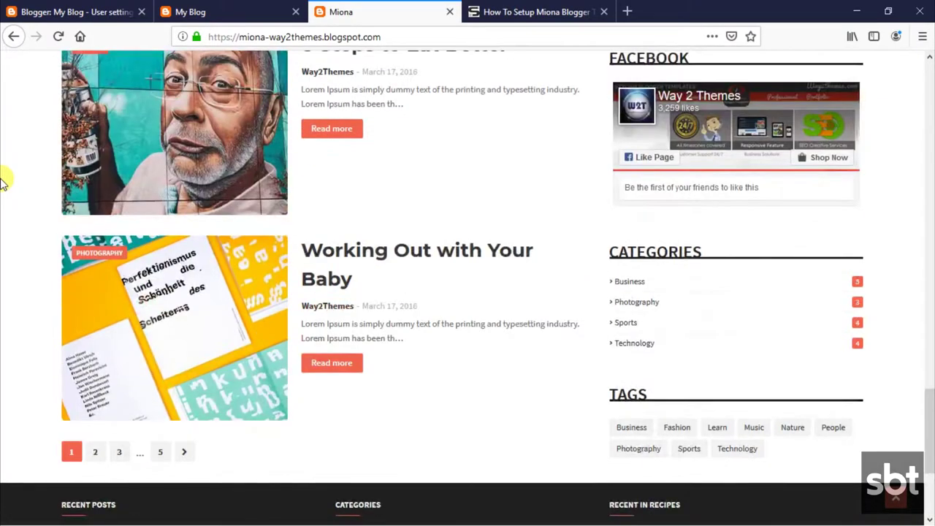
{"action": "scroll", "coordinate": [2, 179], "scroll_direction": "up", "scroll_amount": 15}
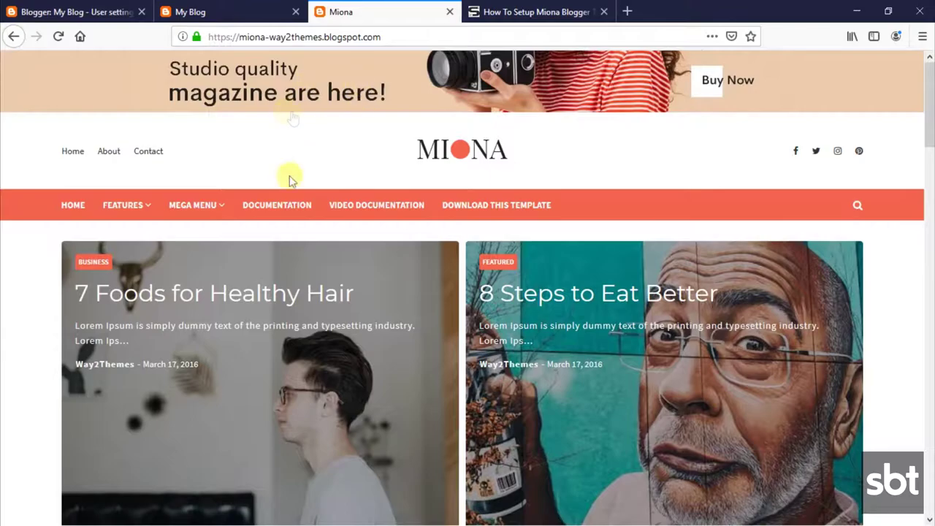
{"action": "left_click", "coordinate": [450, 12]}
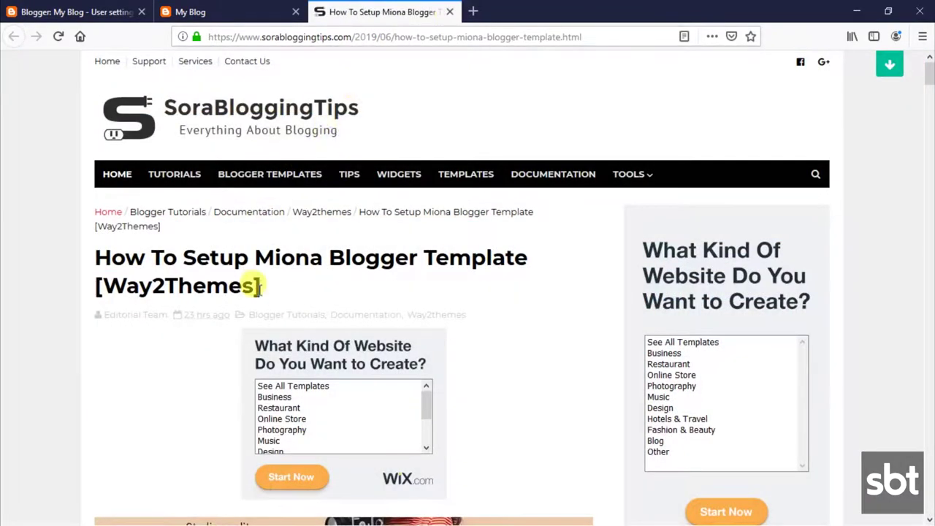
- Read the Miona setup guide's title and its Top Navigation / Footer Menu instructions
{"action": "left_click_drag", "start_coordinate": [259, 287], "coordinate": [96, 257]}
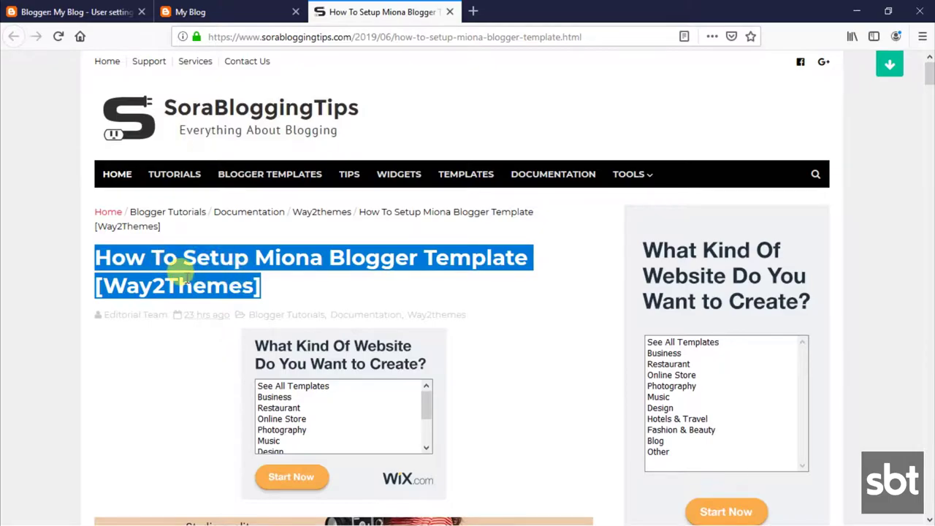
{"action": "left_click", "coordinate": [302, 293]}
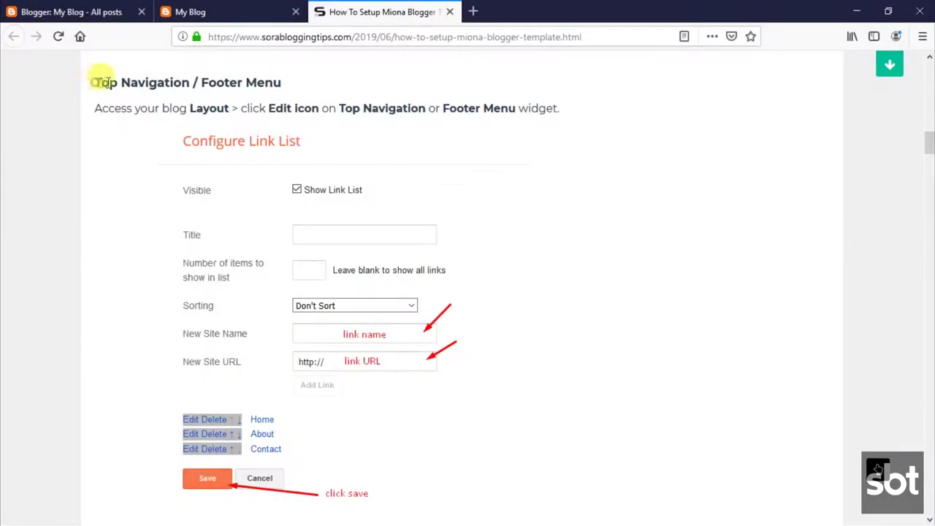
{"action": "left_click_drag", "start_coordinate": [102, 82], "coordinate": [271, 82]}
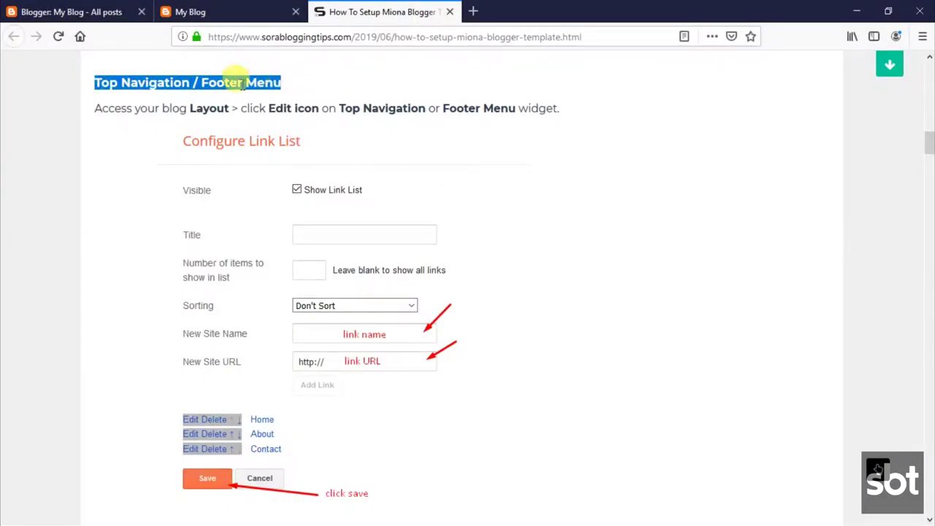
{"action": "left_click", "coordinate": [100, 110]}
{"action": "left_click_drag", "start_coordinate": [98, 108], "coordinate": [555, 100]}
{"action": "left_click", "coordinate": [532, 101]}
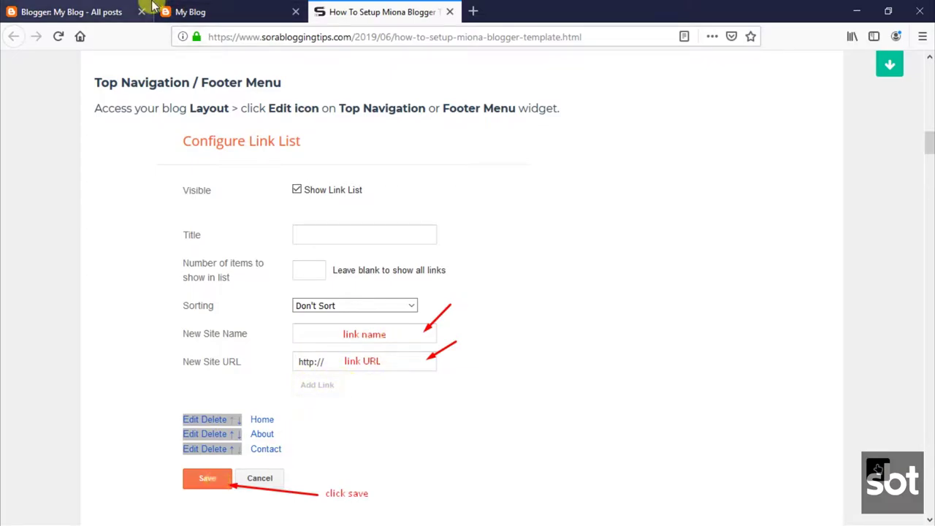
- Open My Blog's Layout page in Blogger and locate the Top Navigation section
{"action": "left_click", "coordinate": [110, 11]}
{"action": "left_click", "coordinate": [57, 330]}
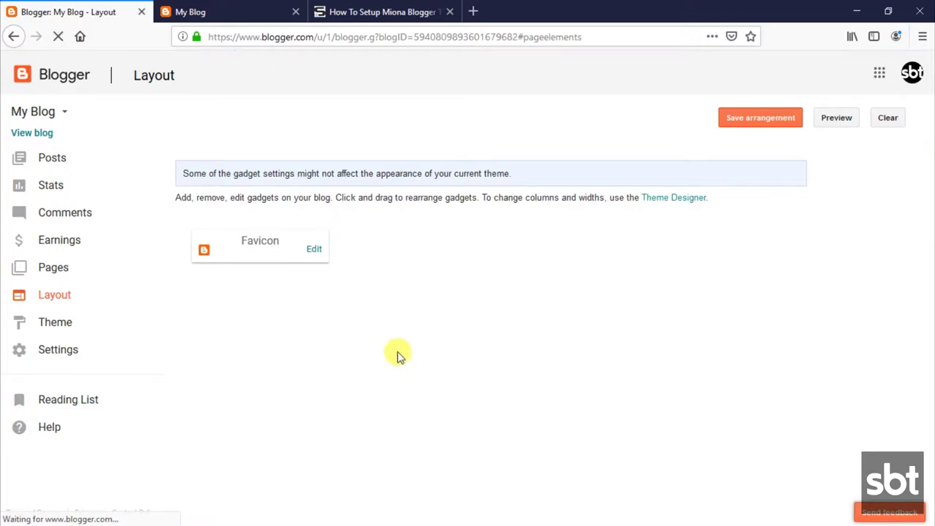
{"action": "scroll", "coordinate": [350, 306], "scroll_direction": "down", "scroll_amount": 3}
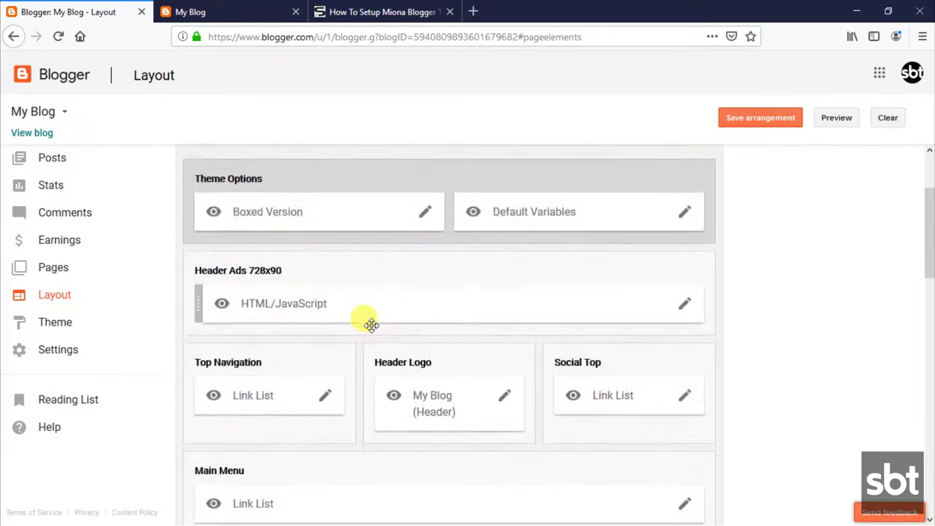
{"action": "scroll", "coordinate": [369, 327], "scroll_direction": "down", "scroll_amount": 1}
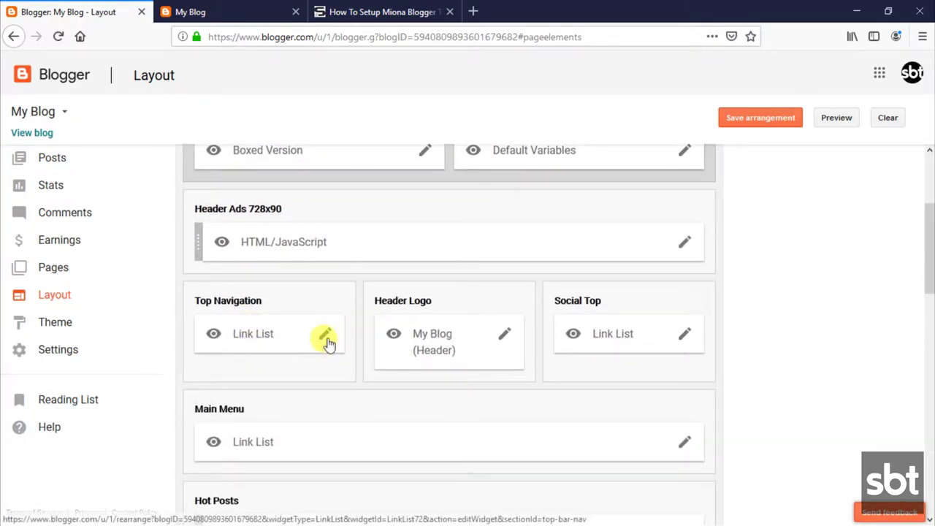
{"action": "left_click", "coordinate": [325, 334]}
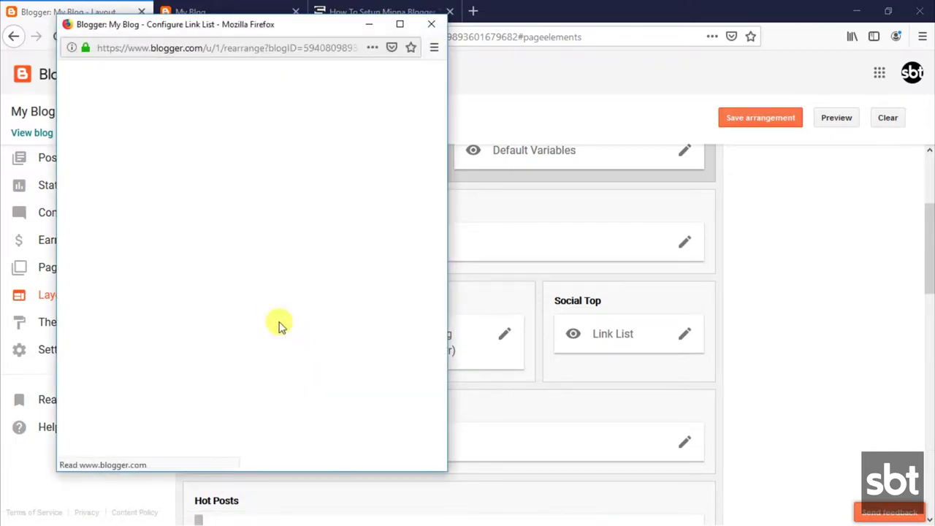
{"action": "scroll", "coordinate": [183, 343], "scroll_direction": "down", "scroll_amount": 1}
{"action": "left_click", "coordinate": [223, 291]}
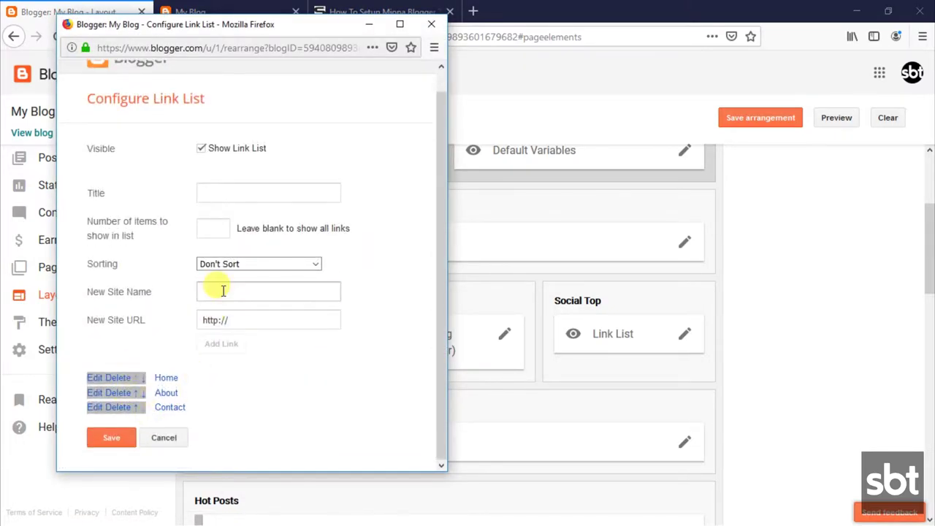
{"action": "type", "text": "YourLink"}
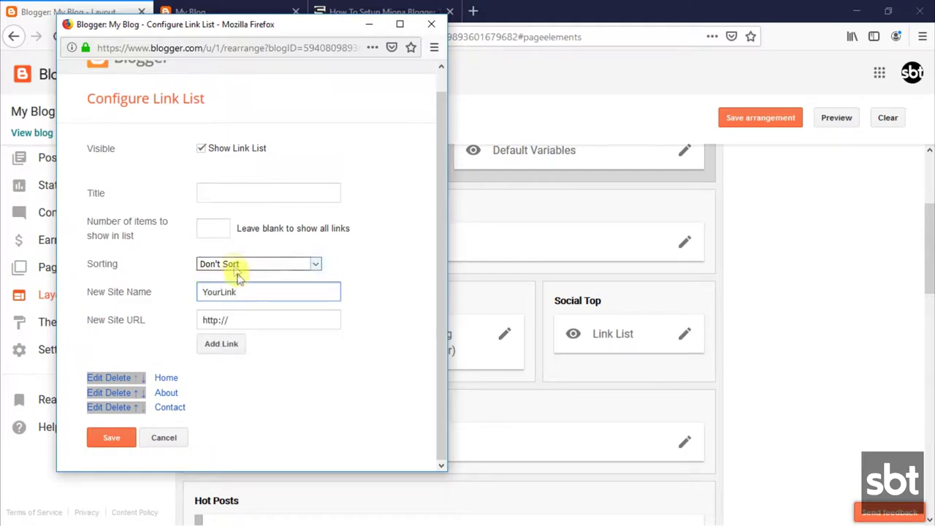
{"action": "left_click", "coordinate": [270, 319]}
{"action": "type", "text": "www.yourlink.com"}
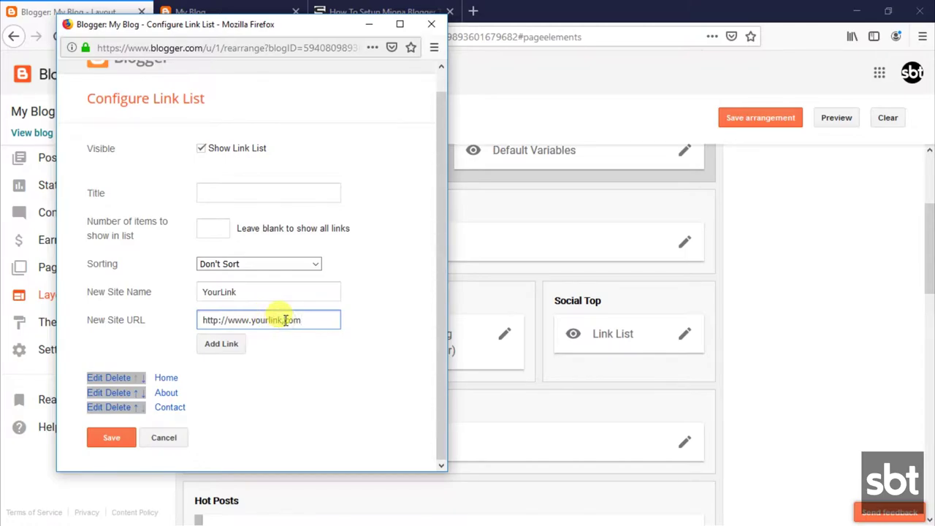
{"action": "left_click", "coordinate": [221, 342]}
- Move the YourLink entry to the end of the list below Contact and save the Top Navigation gadget
{"action": "left_click", "coordinate": [137, 378]}
{"action": "left_click", "coordinate": [143, 412]}
{"action": "left_click", "coordinate": [143, 430]}
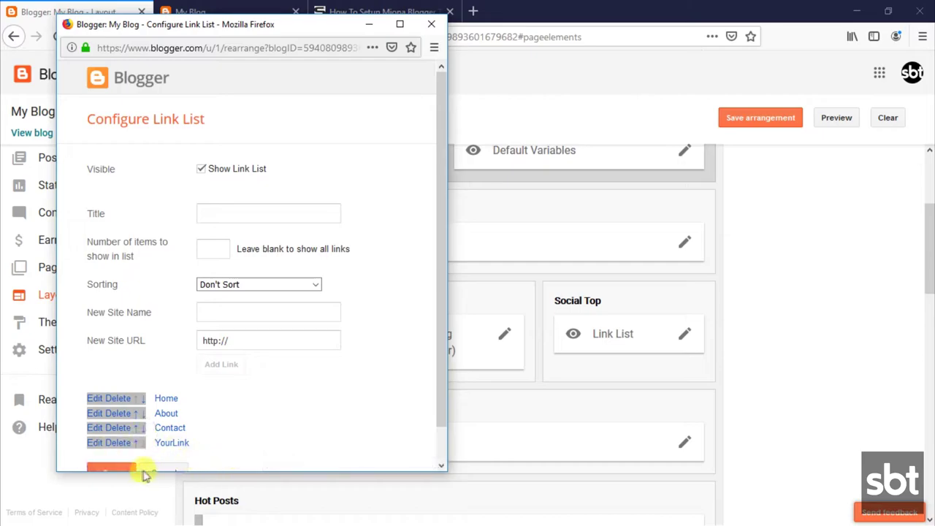
{"action": "left_click", "coordinate": [133, 469]}
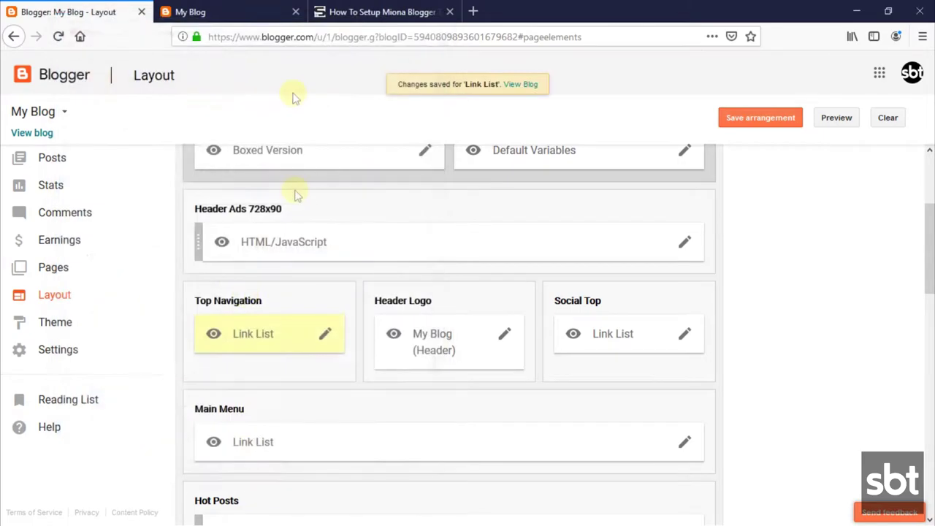
- Reload the live blog to check the top navigation and read the guide's Social Top instructions and available icon names
{"action": "left_click", "coordinate": [263, 12]}
{"action": "left_click", "coordinate": [56, 37]}
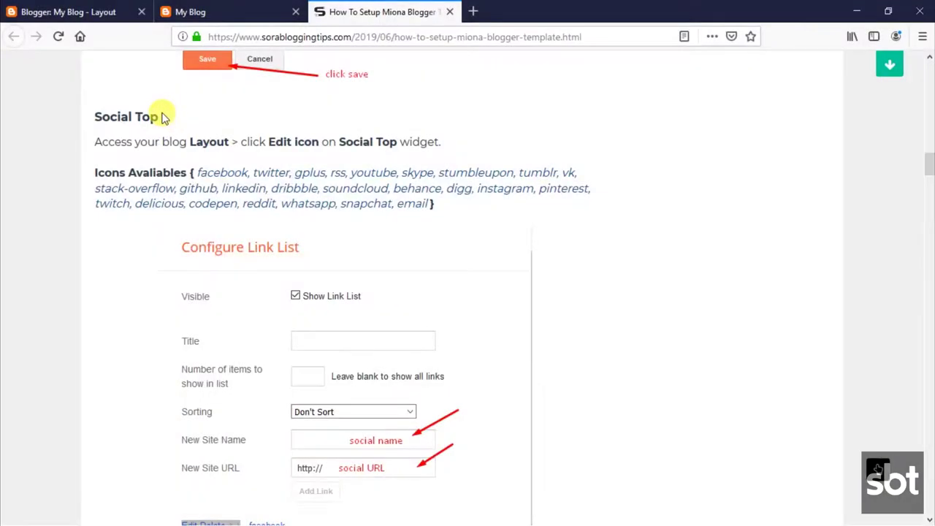
{"action": "left_click_drag", "start_coordinate": [162, 119], "coordinate": [436, 210]}
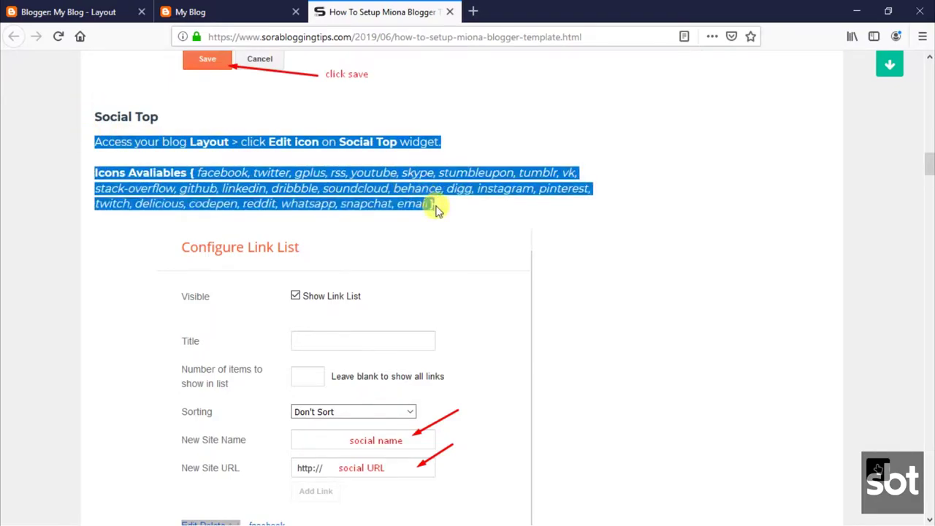
{"action": "left_click", "coordinate": [299, 179]}
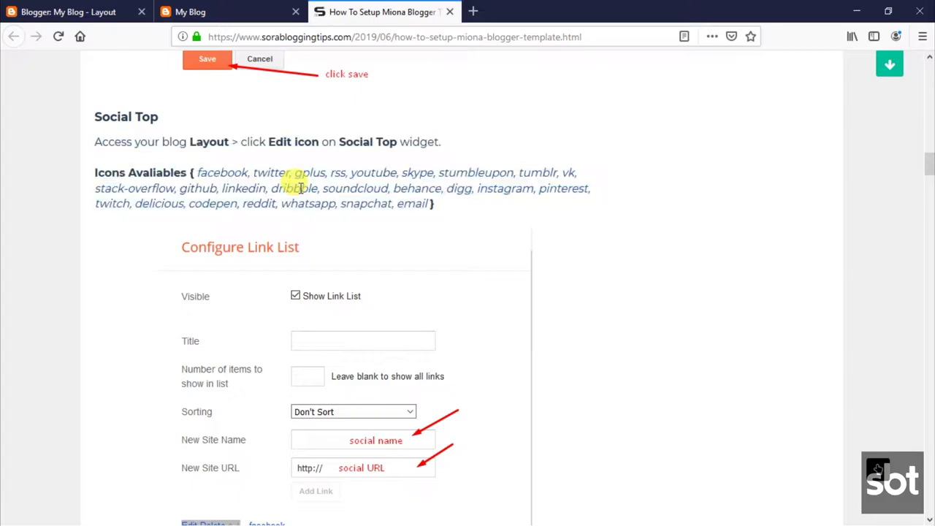
{"action": "left_click", "coordinate": [101, 8]}
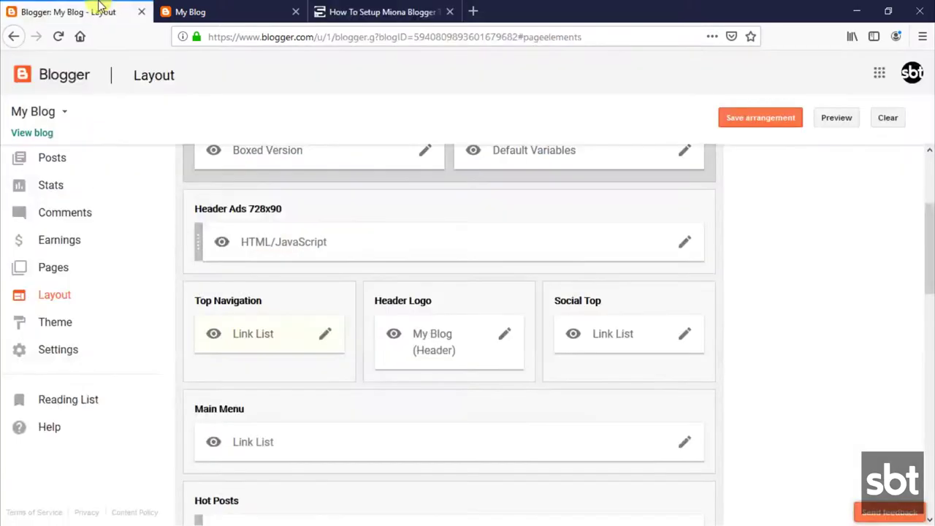
{"action": "left_click", "coordinate": [684, 336]}
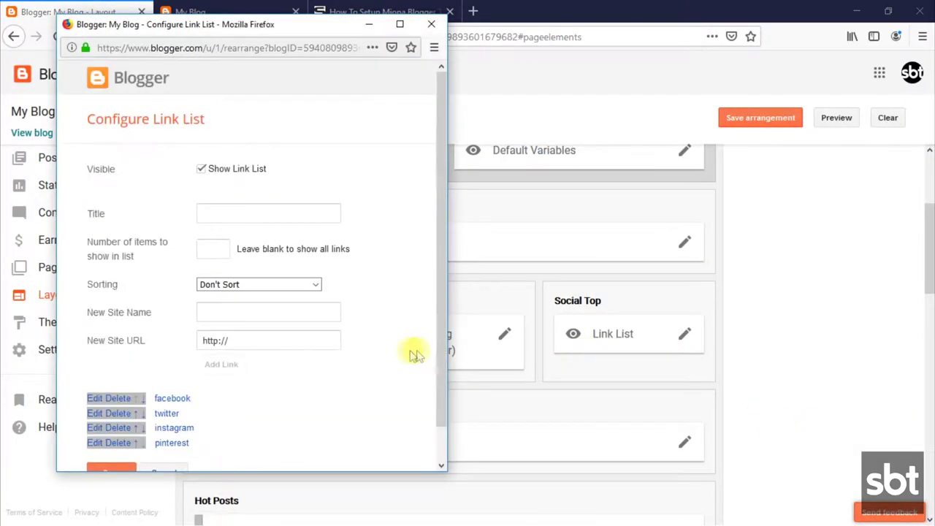
{"action": "scroll", "coordinate": [223, 351], "scroll_direction": "down", "scroll_amount": 1}
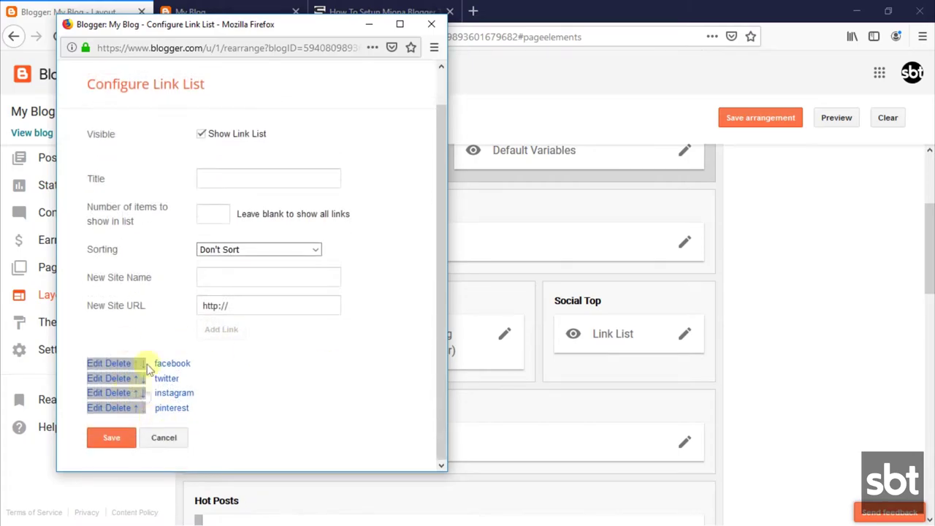
{"action": "left_click", "coordinate": [291, 281]}
{"action": "type", "text": "rss"}
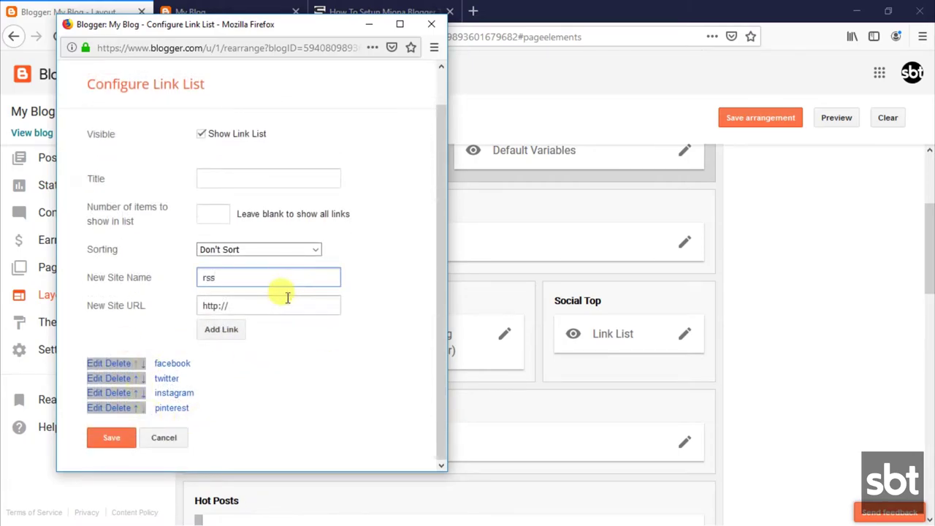
{"action": "left_click", "coordinate": [287, 304]}
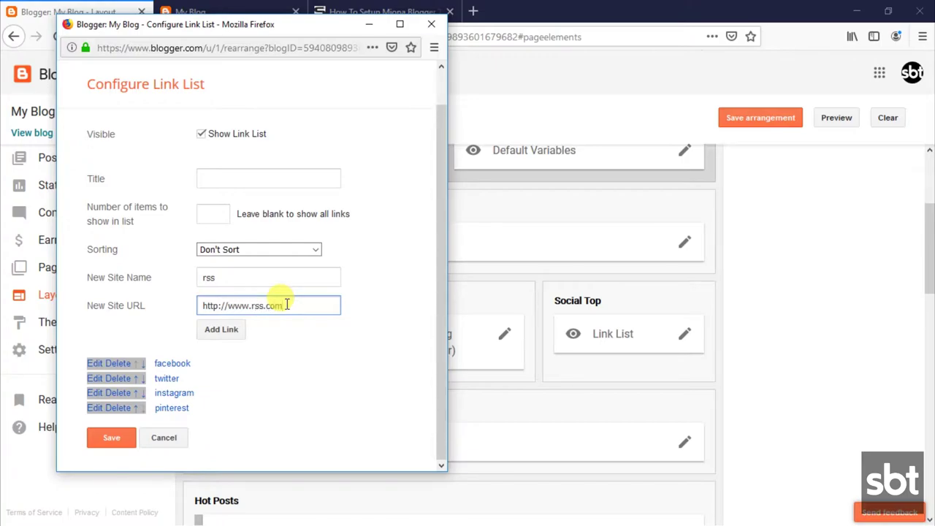
{"action": "left_click", "coordinate": [232, 331]}
{"action": "left_click", "coordinate": [242, 282]}
{"action": "type", "text": "skype"}
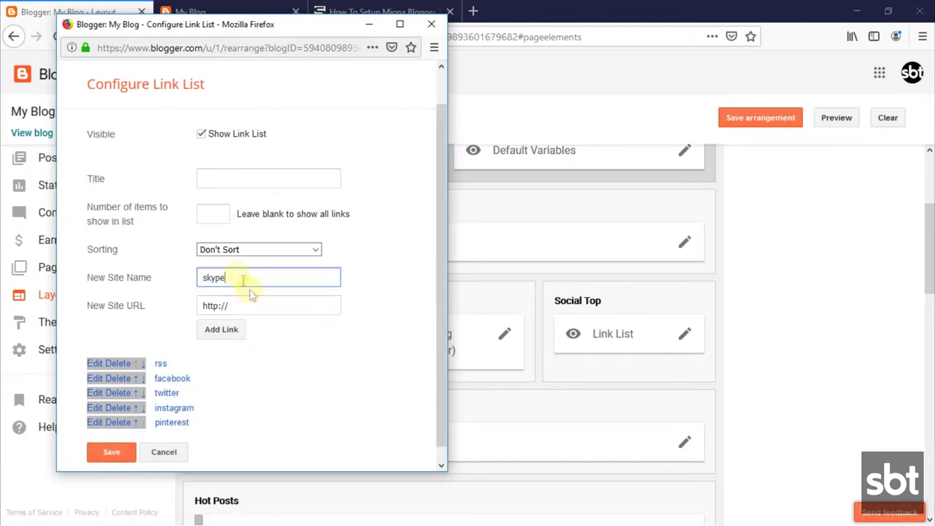
{"action": "left_click", "coordinate": [259, 303]}
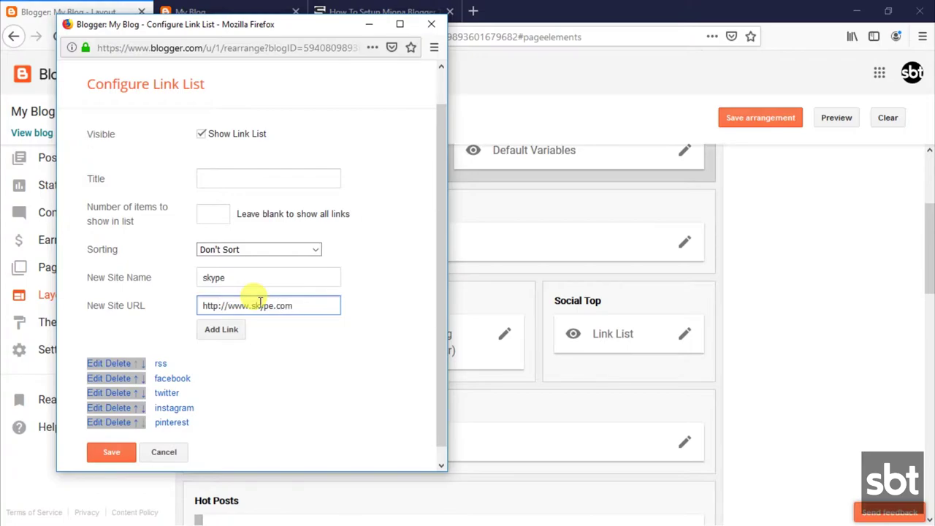
{"action": "left_click", "coordinate": [226, 329]}
{"action": "scroll", "coordinate": [149, 391], "scroll_direction": "down", "scroll_amount": 1}
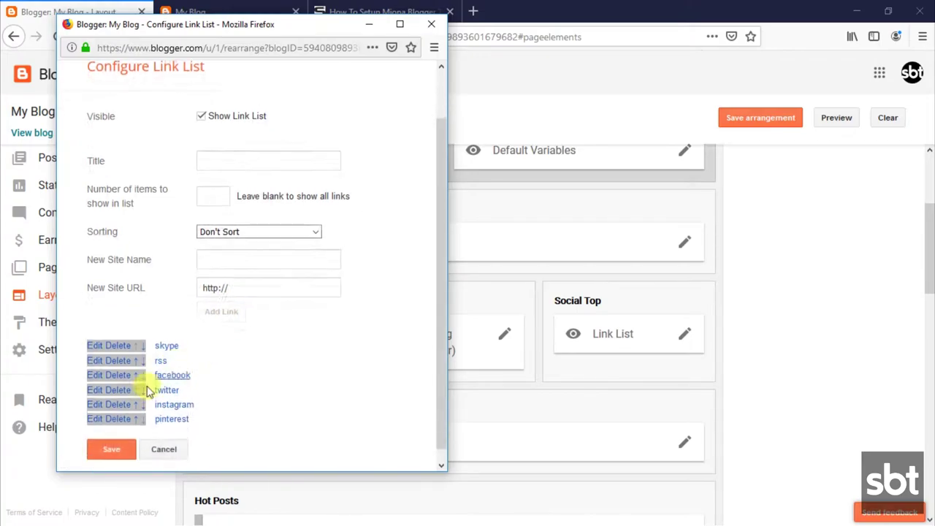
{"action": "left_click", "coordinate": [111, 437]}
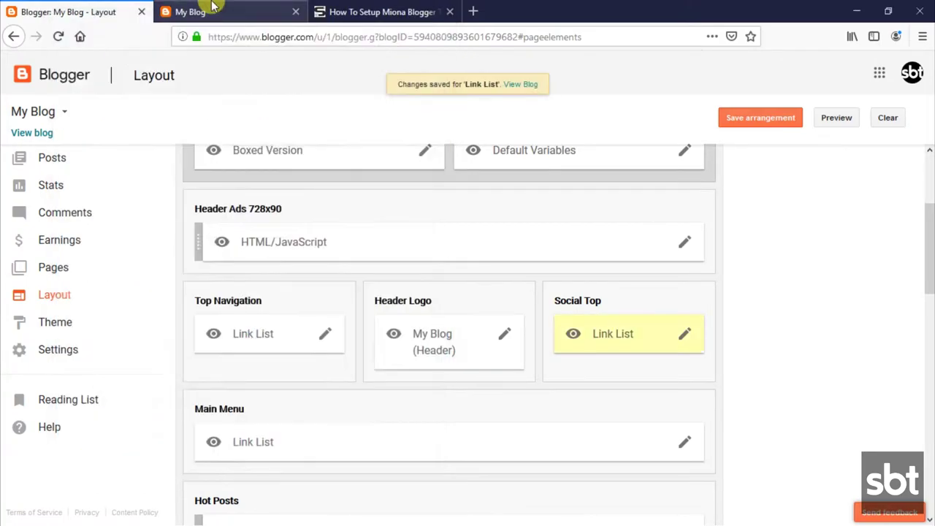
- Reload the live blog to check the social links and read the guide's Main Menu, dropdown and mega menu instructions
{"action": "left_click", "coordinate": [186, 11]}
{"action": "left_click", "coordinate": [58, 38]}
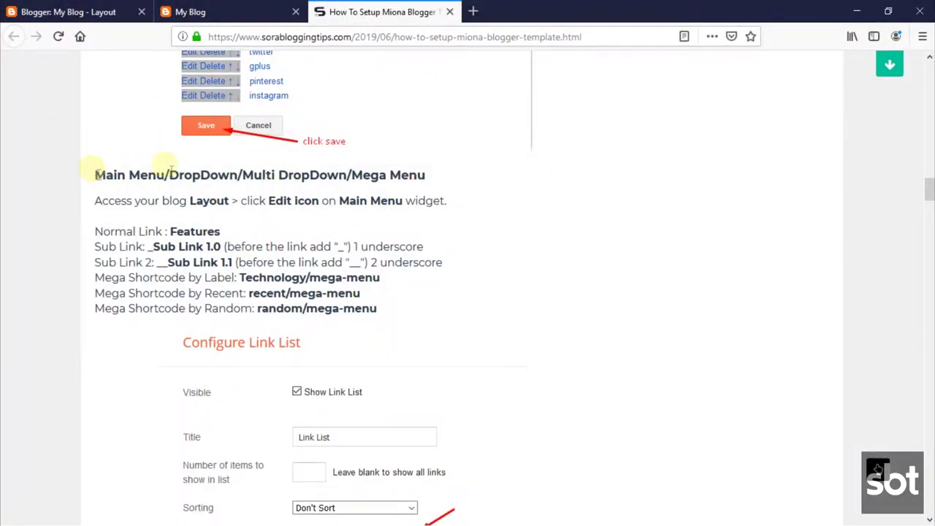
{"action": "left_click_drag", "start_coordinate": [97, 175], "coordinate": [432, 171]}
{"action": "left_click", "coordinate": [87, 197]}
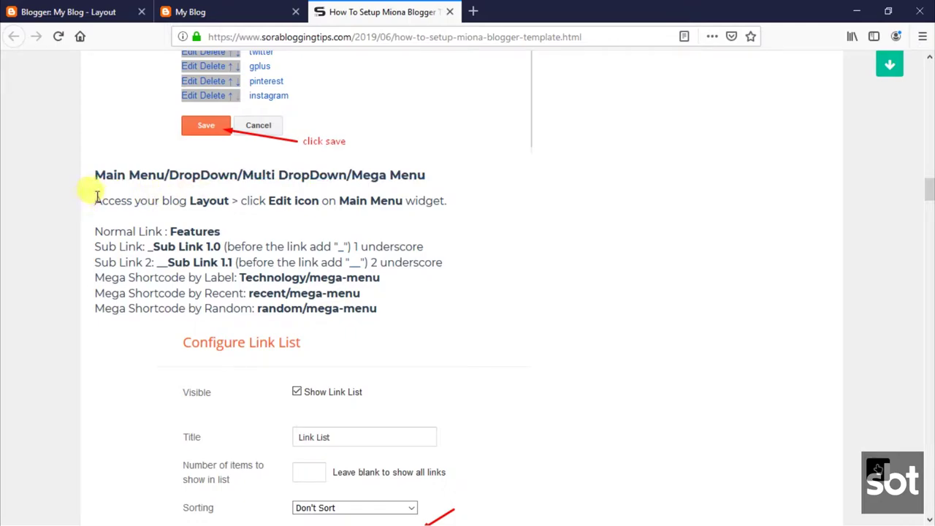
{"action": "left_click_drag", "start_coordinate": [97, 196], "coordinate": [388, 311]}
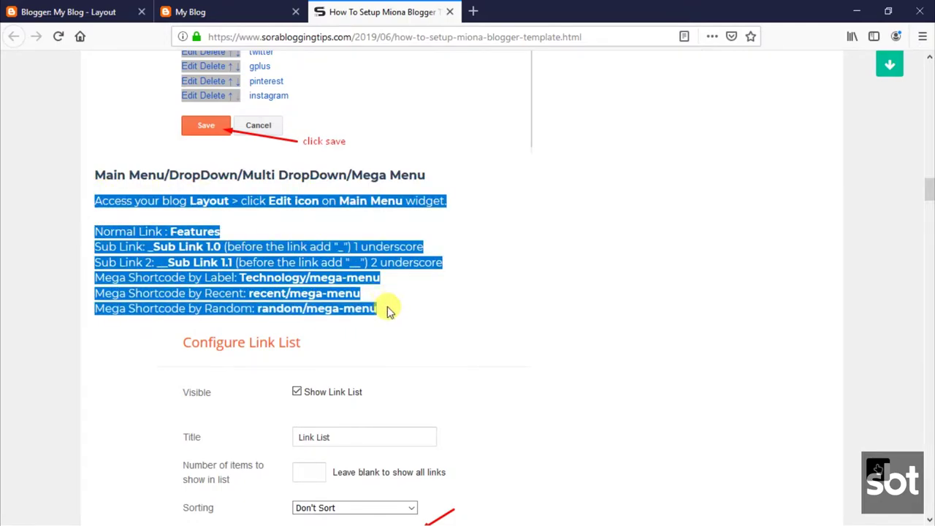
{"action": "left_click", "coordinate": [264, 275]}
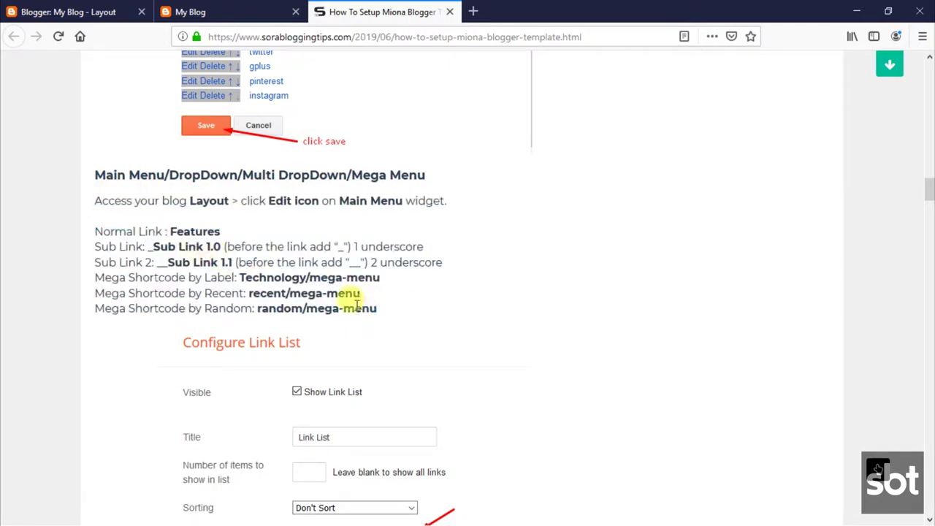
{"action": "scroll", "coordinate": [357, 305], "scroll_direction": "down", "scroll_amount": 4}
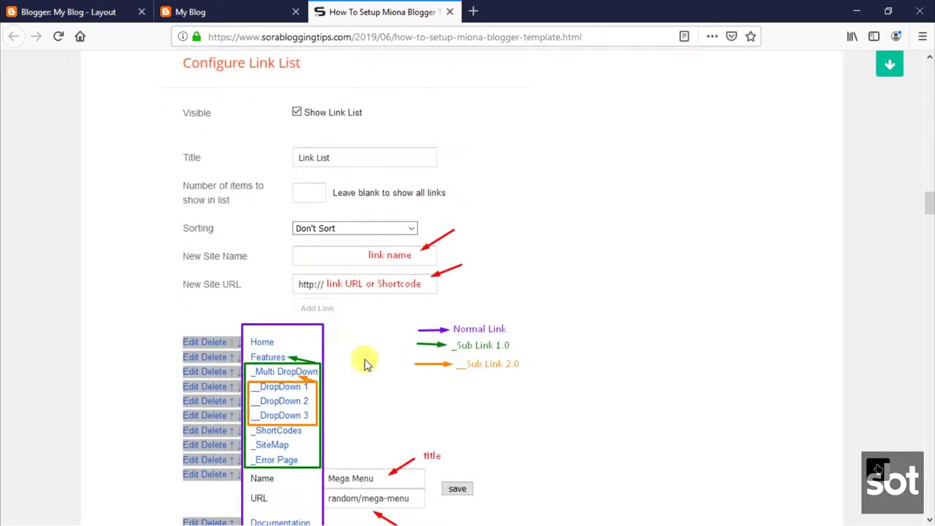
- Finish reading the guide's menu example, then open the Main Menu link list in the blog's layout and rename the Features link as Dropdown
{"action": "scroll", "coordinate": [314, 335], "scroll_direction": "down", "scroll_amount": 2}
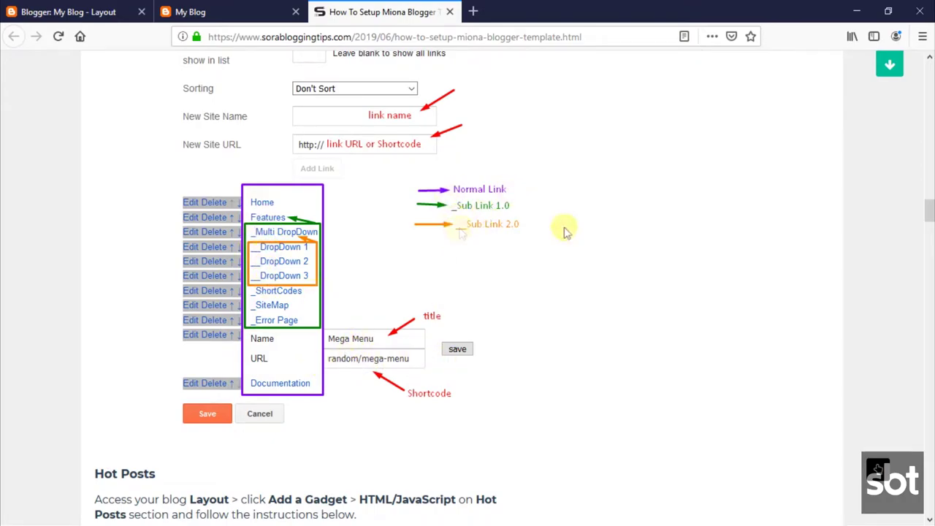
{"action": "left_click", "coordinate": [130, 6]}
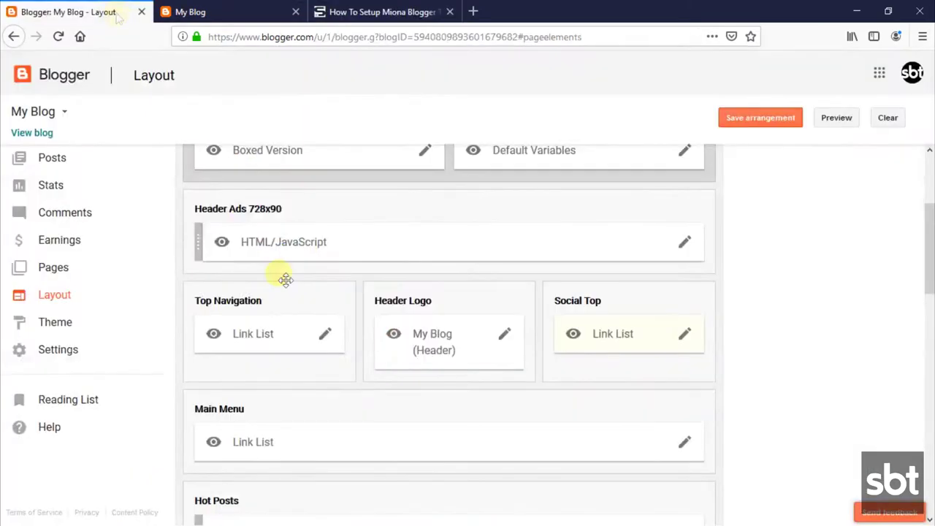
{"action": "scroll", "coordinate": [475, 360], "scroll_direction": "down", "scroll_amount": 2}
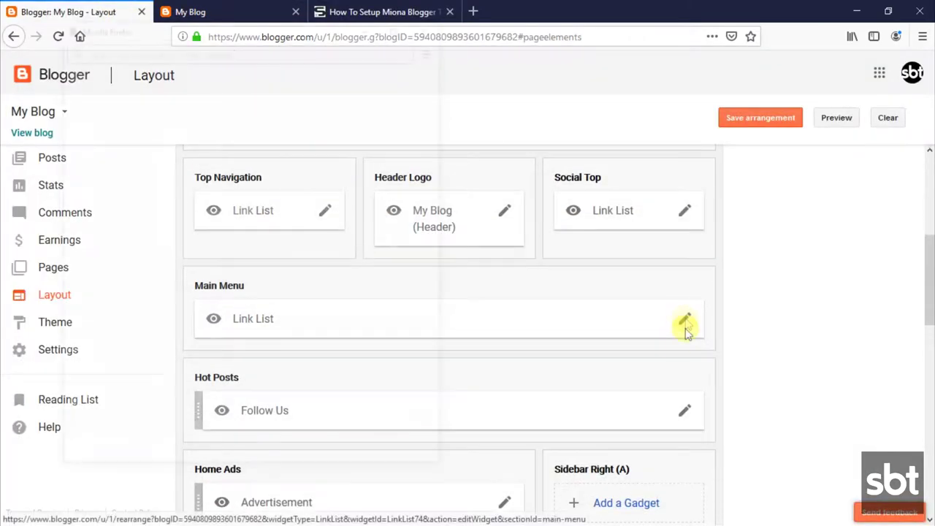
{"action": "left_click", "coordinate": [686, 325]}
{"action": "scroll", "coordinate": [202, 323], "scroll_direction": "down", "scroll_amount": 3}
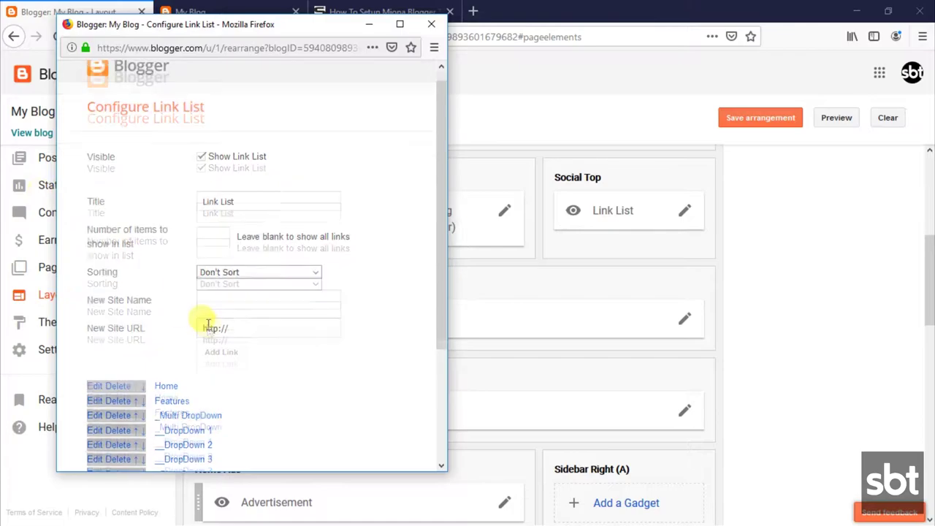
{"action": "left_click", "coordinate": [93, 249]}
{"action": "scroll", "coordinate": [251, 324], "scroll_direction": "down", "scroll_amount": 2}
{"action": "double_click", "coordinate": [274, 279]}
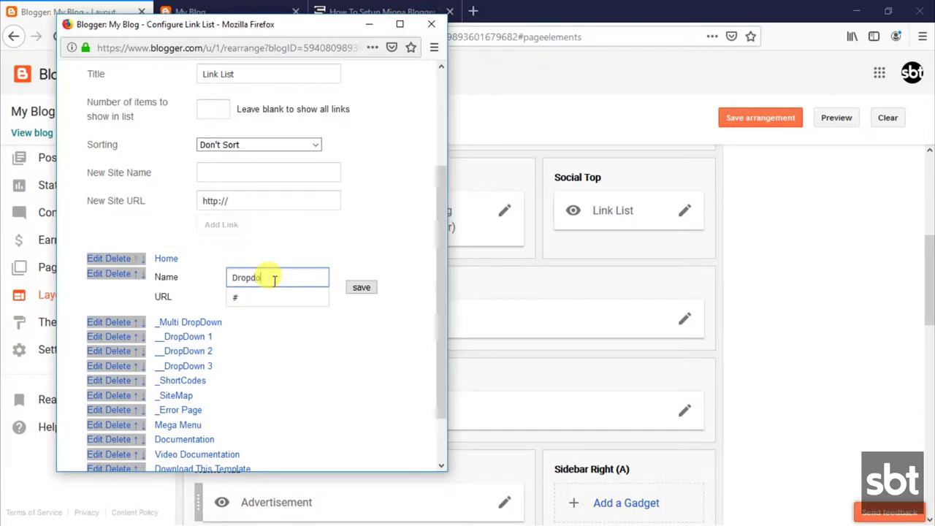
{"action": "left_click", "coordinate": [369, 288]}
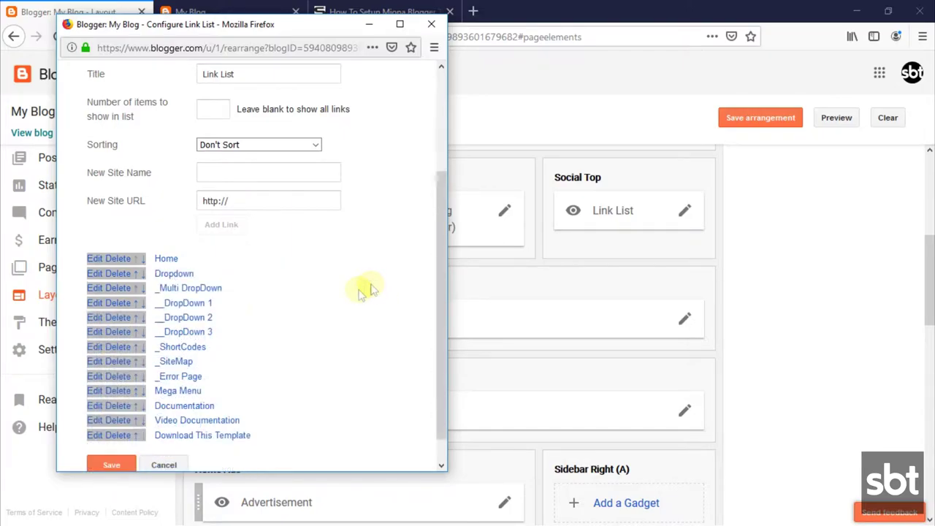
- Rename the _Multi DropDown link as _First Level, keeping its single leading underscore
{"action": "left_click", "coordinate": [93, 290]}
{"action": "scroll", "coordinate": [247, 359], "scroll_direction": "down", "scroll_amount": 2}
{"action": "left_click_drag", "start_coordinate": [240, 361], "coordinate": [306, 357]}
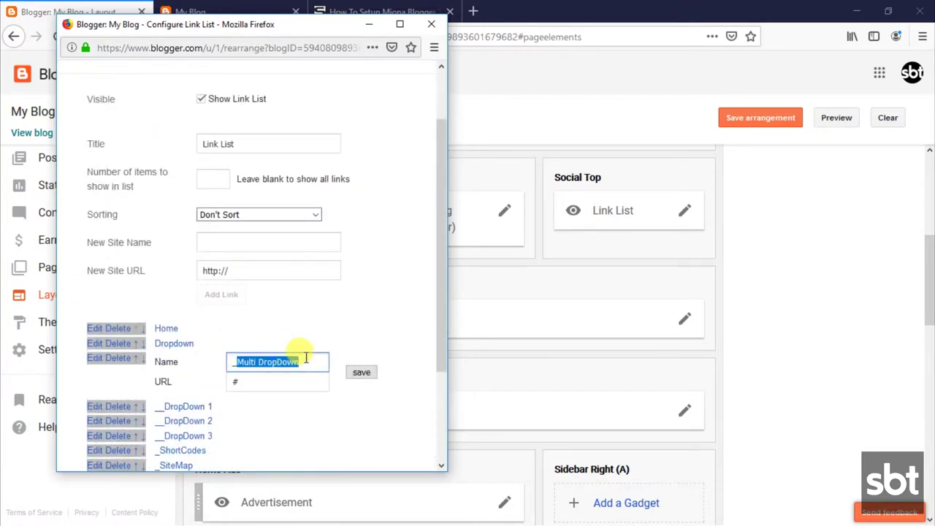
{"action": "type", "text": "First Level"}
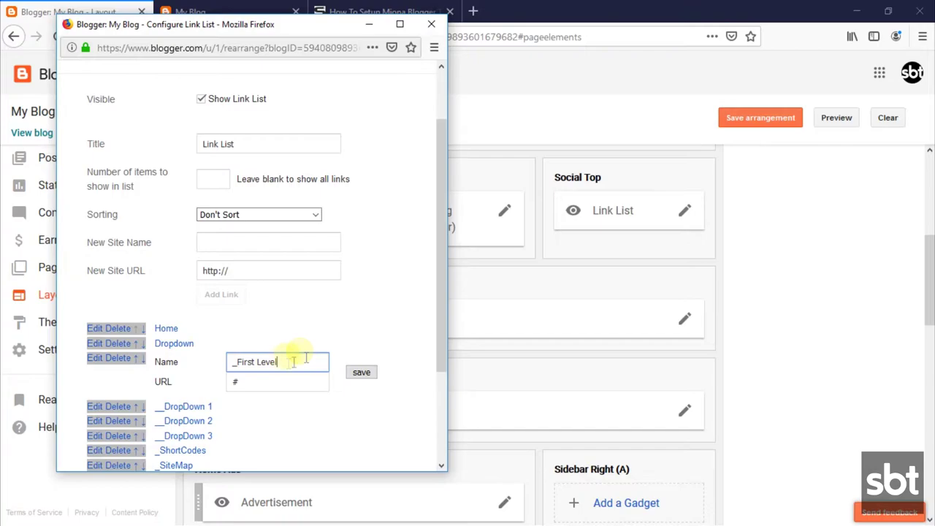
{"action": "left_click", "coordinate": [362, 374]}
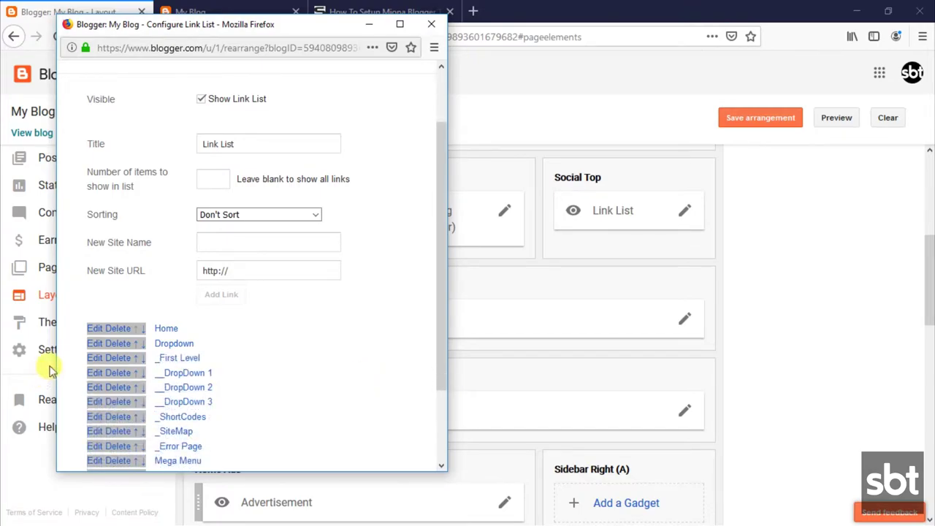
- Rename the __DropDown 1 link as __Second Level, keeping its two leading underscores
{"action": "left_click", "coordinate": [95, 372]}
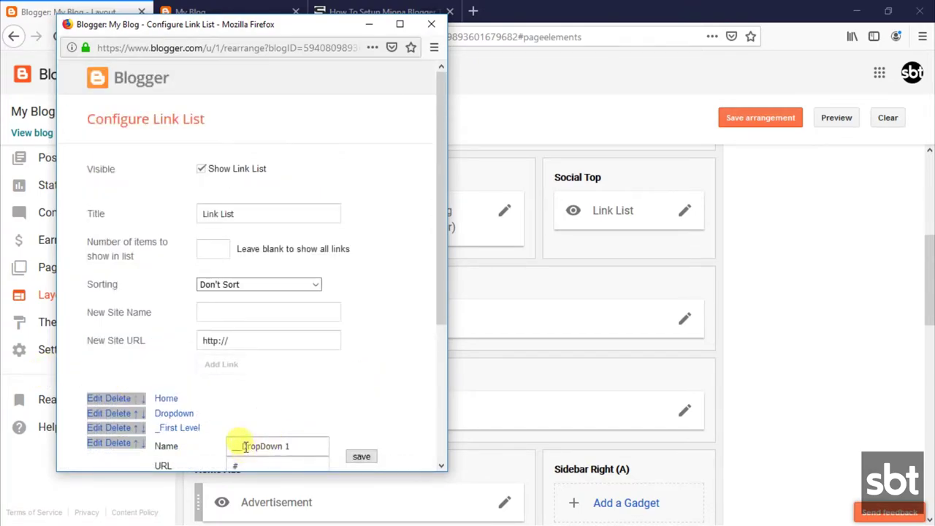
{"action": "left_click_drag", "start_coordinate": [242, 446], "coordinate": [342, 447]}
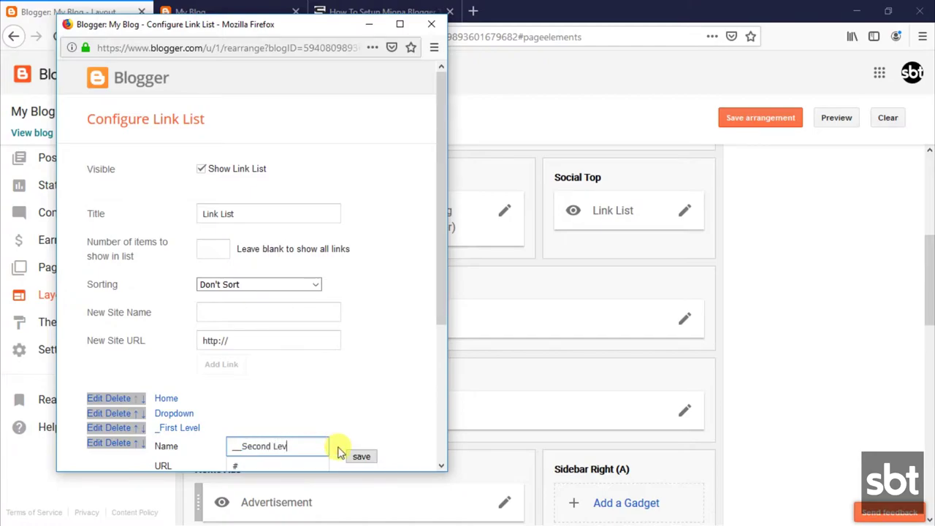
{"action": "left_click", "coordinate": [363, 457]}
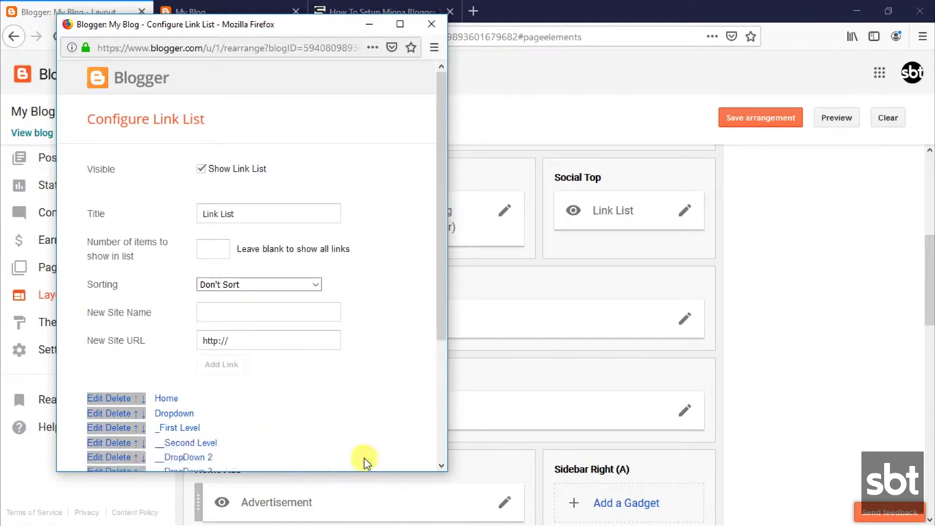
- Rename the Documentation link in the Main Menu list as Normal Link
{"action": "scroll", "coordinate": [278, 394], "scroll_direction": "down", "scroll_amount": 3}
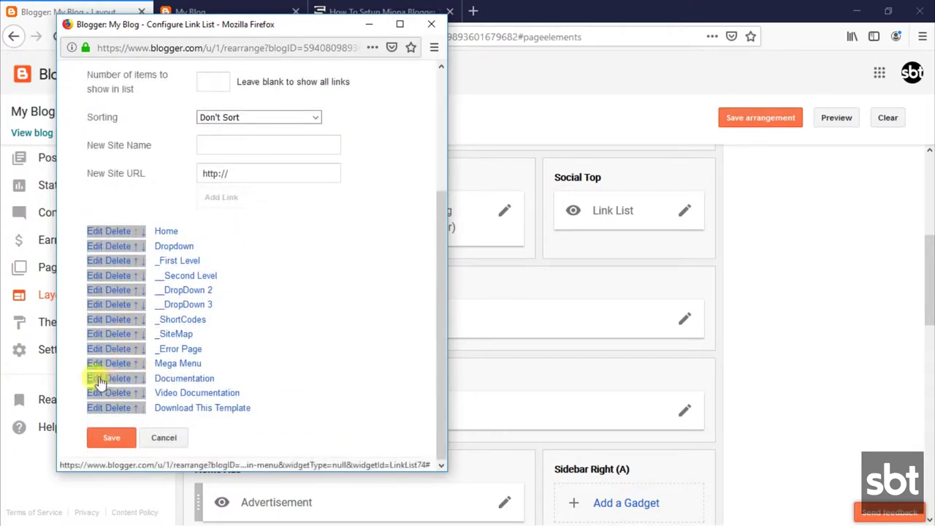
{"action": "left_click", "coordinate": [99, 382]}
{"action": "scroll", "coordinate": [309, 338], "scroll_direction": "down", "scroll_amount": 3}
{"action": "left_click", "coordinate": [300, 348]}
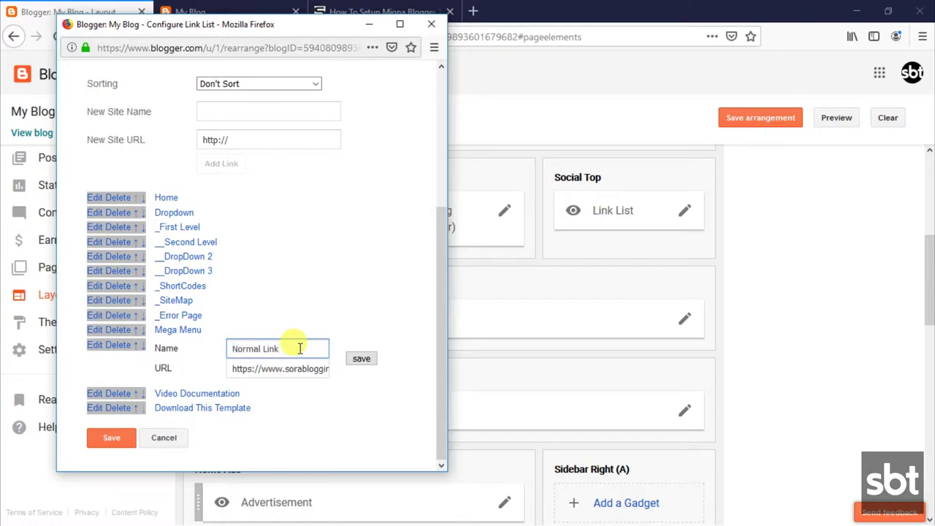
{"action": "left_click", "coordinate": [360, 358]}
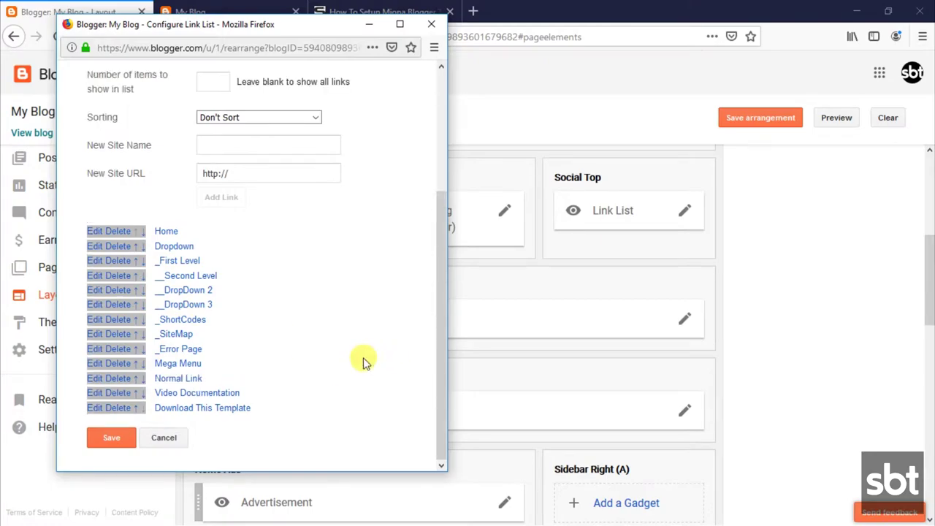
- Edit the Mega Menu link's URL text so it ends with "or any label of yours", and save the Main Menu gadget
{"action": "left_click", "coordinate": [93, 365]}
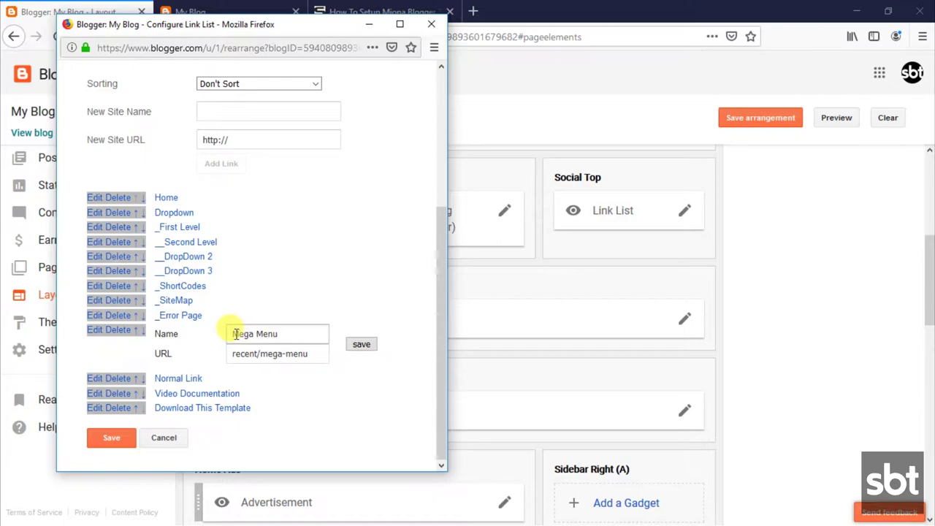
{"action": "left_click_drag", "start_coordinate": [232, 333], "coordinate": [359, 333]}
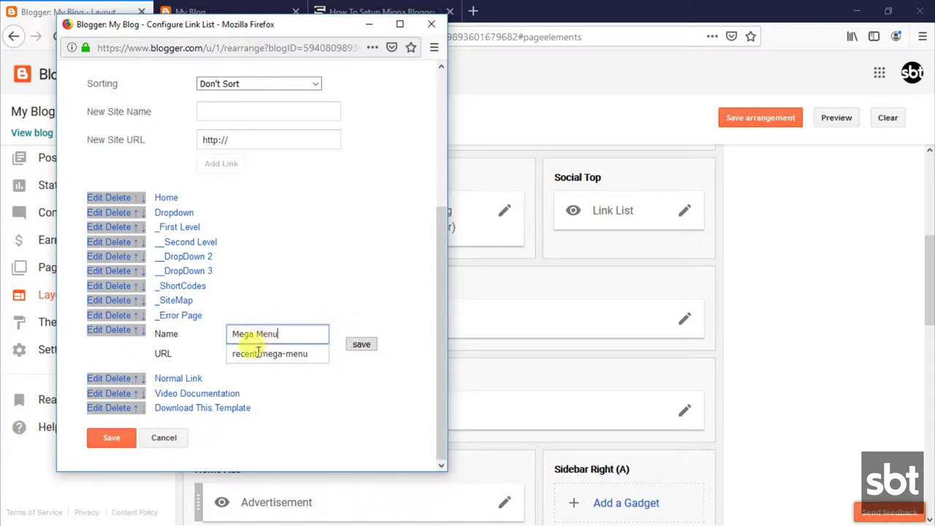
{"action": "left_click_drag", "start_coordinate": [231, 353], "coordinate": [311, 355]}
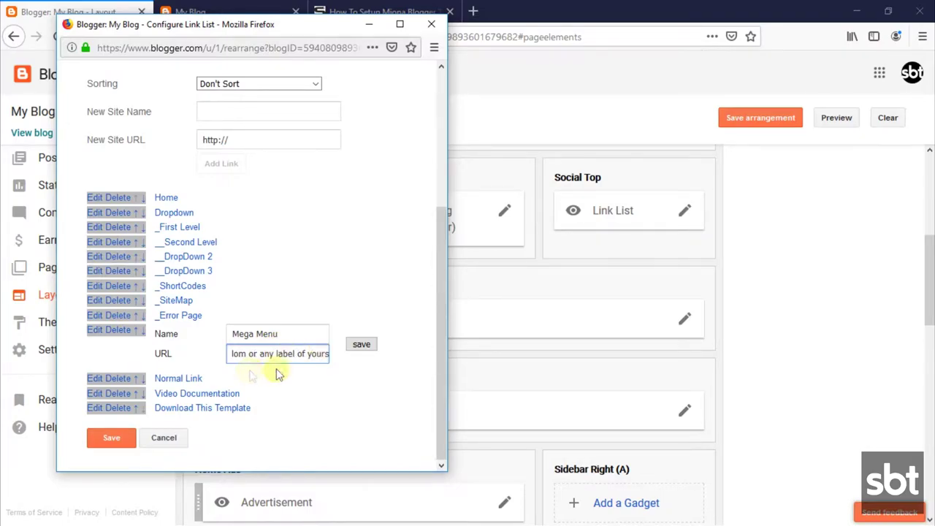
{"action": "left_click", "coordinate": [361, 345]}
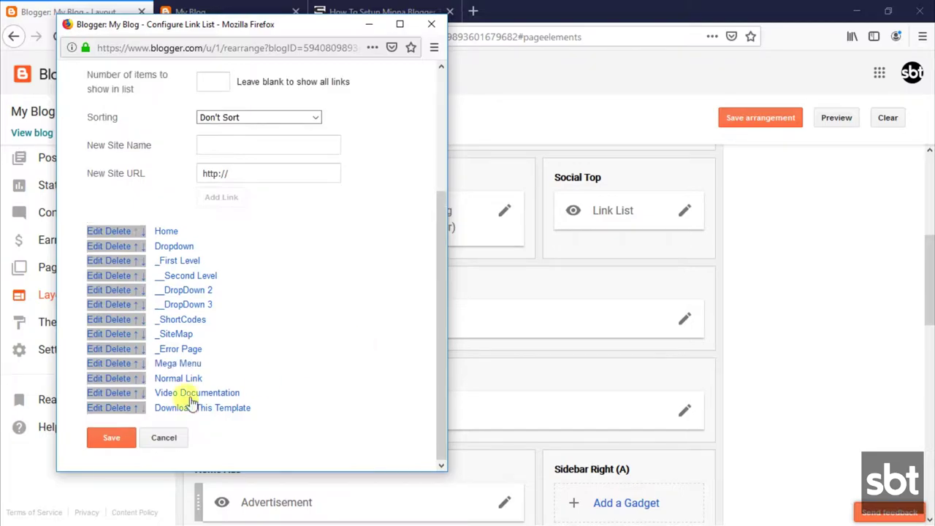
{"action": "left_click", "coordinate": [117, 438]}
- Reload the live blog and check the Dropdown submenus and the Mega Menu in the main menu
{"action": "left_click", "coordinate": [243, 12]}
{"action": "left_click", "coordinate": [58, 36]}
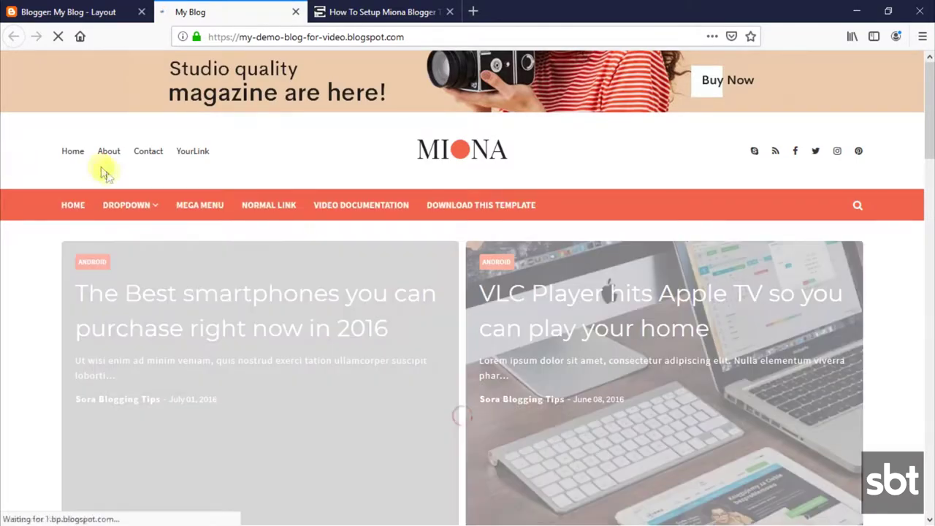
{"action": "mouse_move", "coordinate": [119, 213]}
{"action": "mouse_move", "coordinate": [121, 235]}
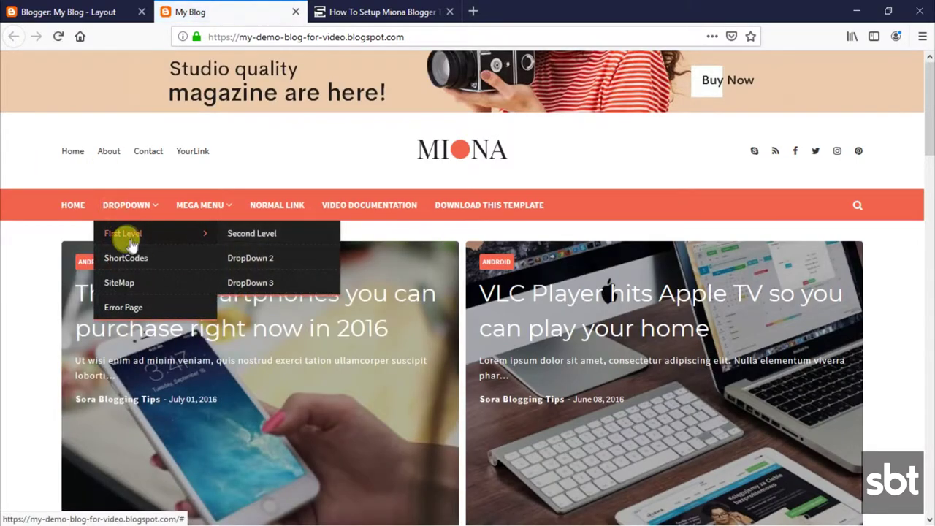
{"action": "mouse_move", "coordinate": [209, 203]}
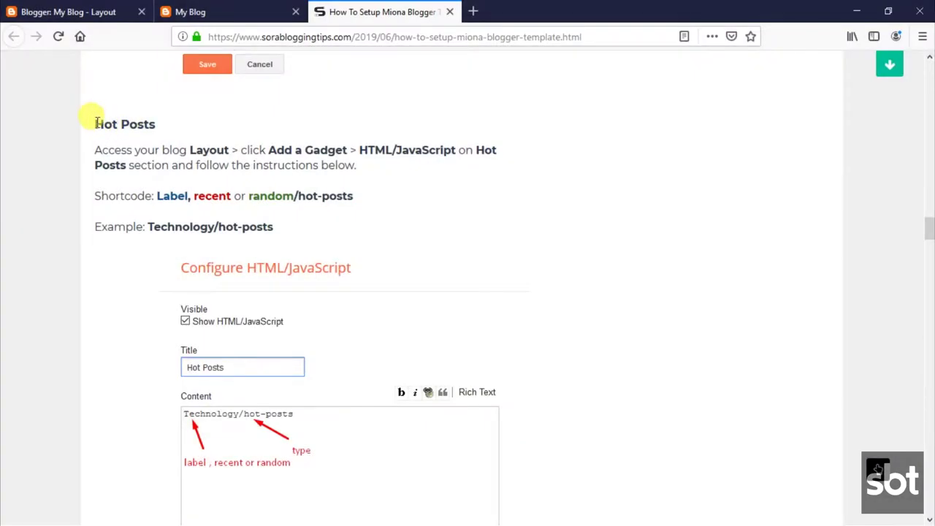
- Read the guide's Hot Posts instructions, including the shortcode format, the example and the gadget configuration image
{"action": "left_click_drag", "start_coordinate": [96, 121], "coordinate": [125, 121]}
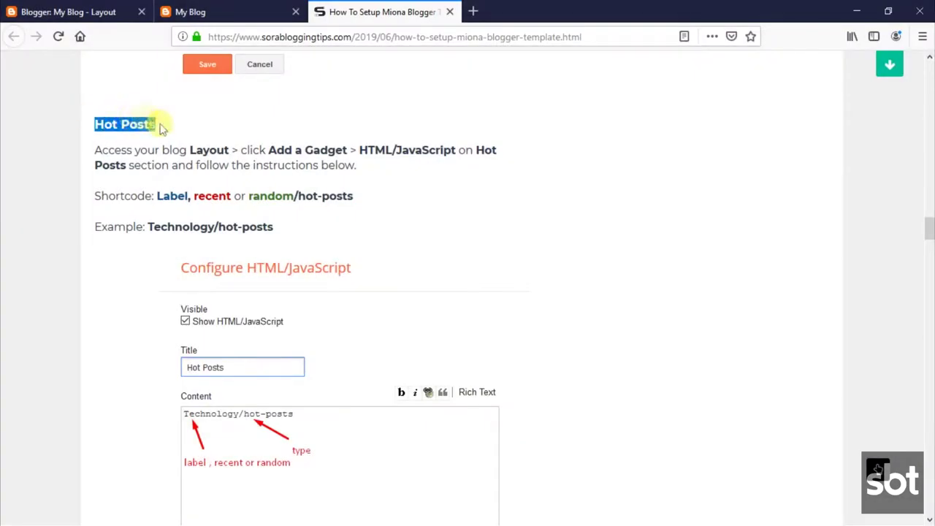
{"action": "left_click", "coordinate": [102, 149]}
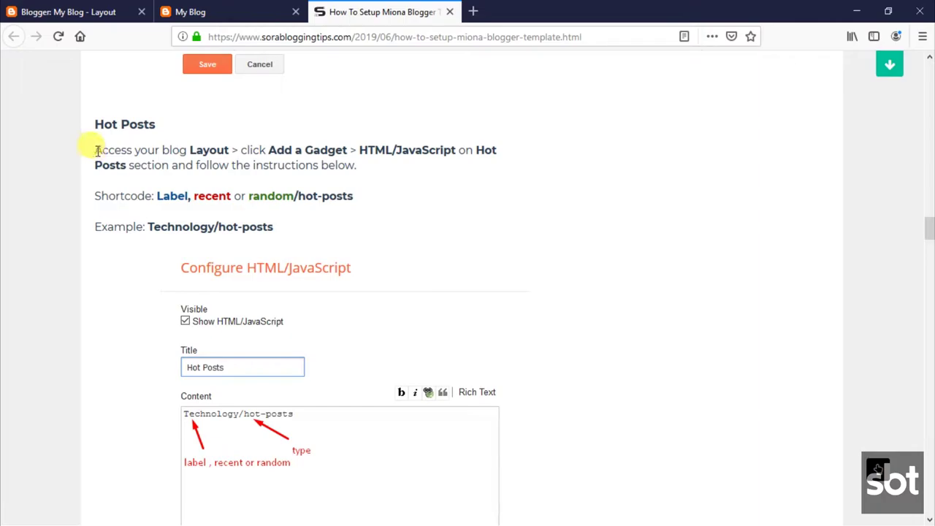
{"action": "left_click_drag", "start_coordinate": [134, 151], "coordinate": [358, 173]}
{"action": "left_click", "coordinate": [206, 186]}
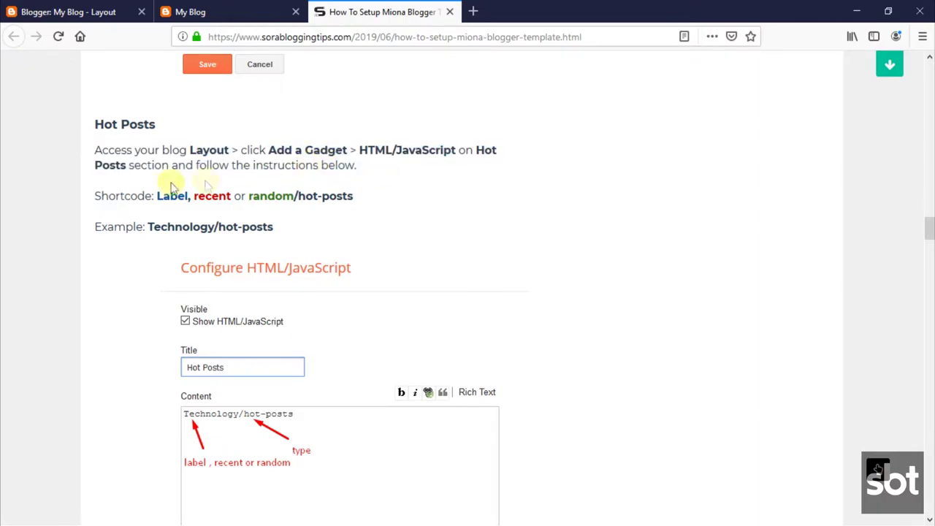
{"action": "left_click_drag", "start_coordinate": [95, 202], "coordinate": [166, 195]}
{"action": "left_click", "coordinate": [135, 188]}
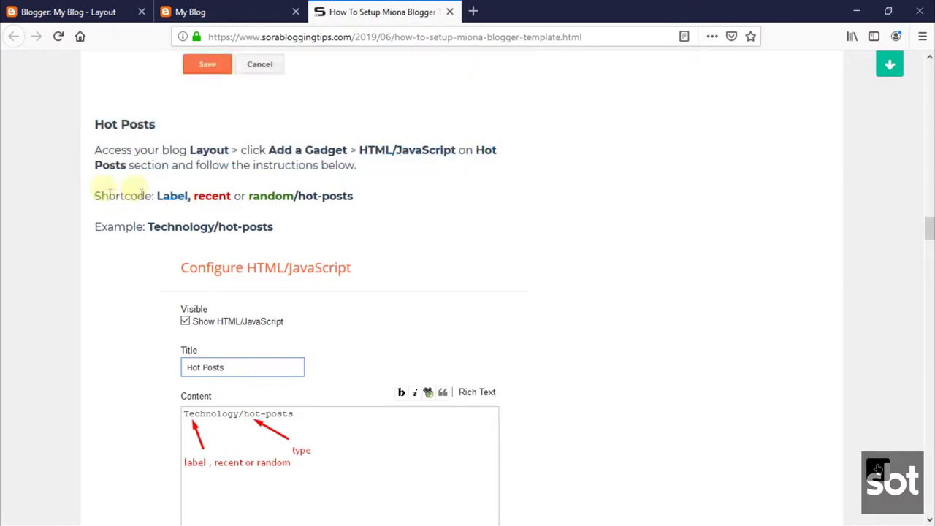
{"action": "left_click_drag", "start_coordinate": [96, 196], "coordinate": [284, 228]}
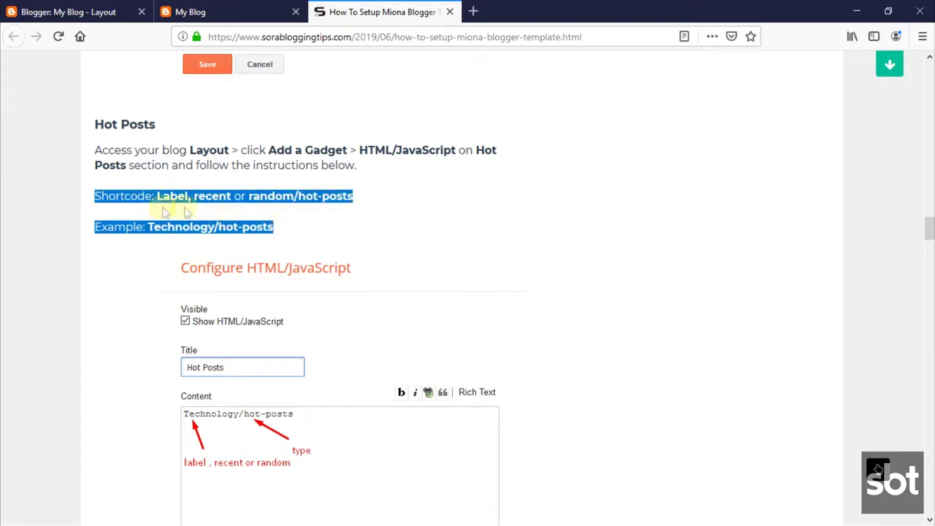
{"action": "left_click", "coordinate": [216, 198]}
{"action": "scroll", "coordinate": [241, 233], "scroll_direction": "down", "scroll_amount": 3}
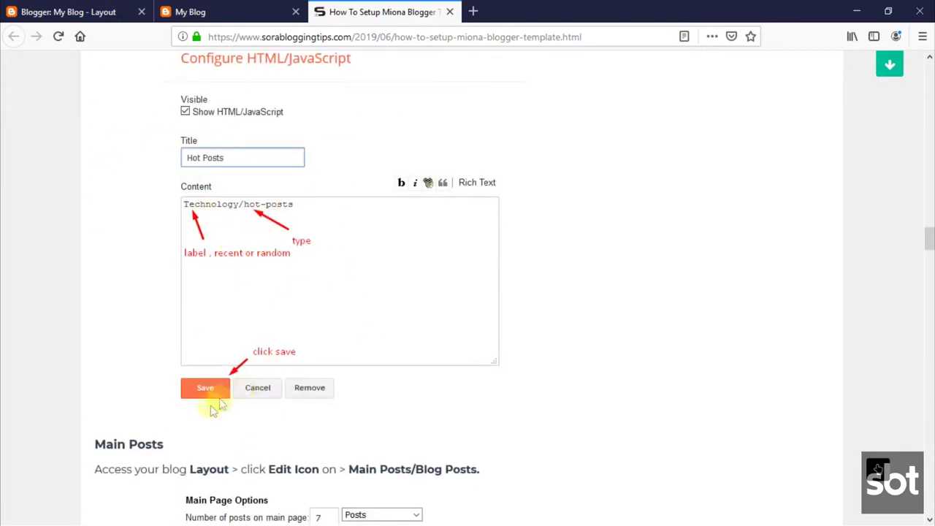
{"action": "scroll", "coordinate": [244, 344], "scroll_direction": "up", "scroll_amount": 4}
- Copy the guide's shortcode "Label, recent or random/hot-posts" and replace the content of the layout's Hot Posts gadget with it
{"action": "left_click_drag", "start_coordinate": [156, 267], "coordinate": [363, 269]}
{"action": "right_click", "coordinate": [333, 269]}
{"action": "left_click", "coordinate": [358, 281]}
{"action": "left_click", "coordinate": [73, 12]}
{"action": "scroll", "coordinate": [518, 323], "scroll_direction": "down", "scroll_amount": 2}
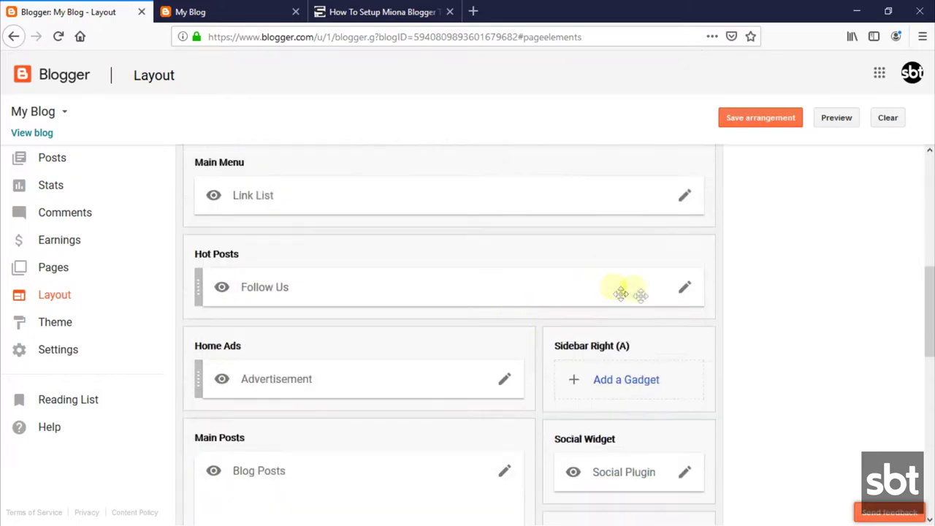
{"action": "left_click", "coordinate": [685, 287]}
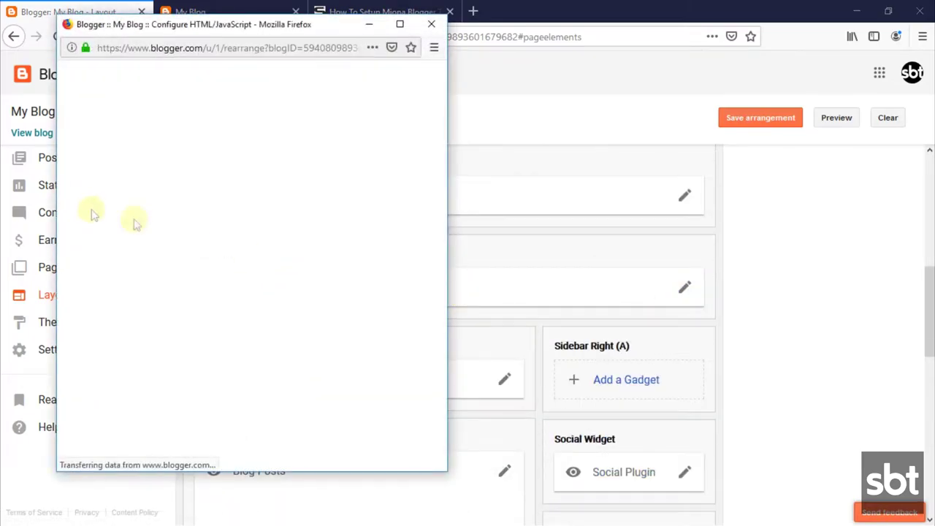
{"action": "left_click", "coordinate": [195, 268]}
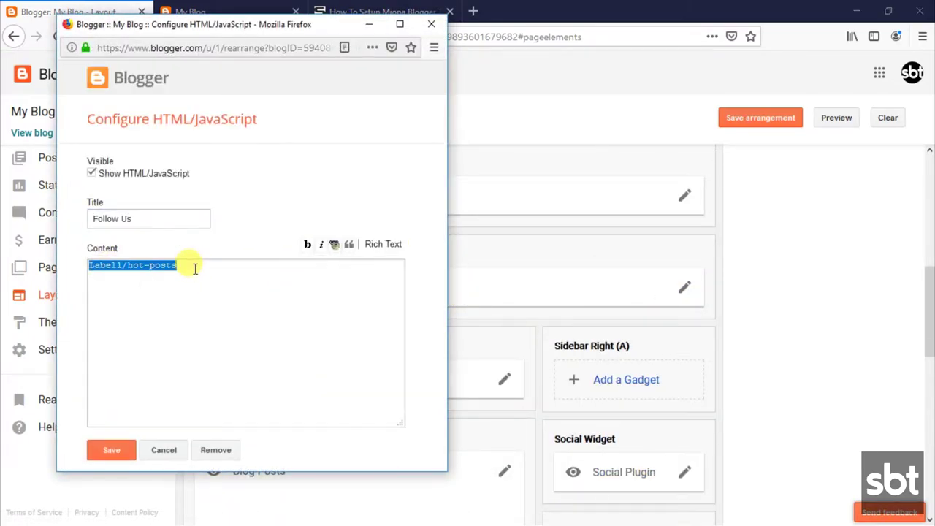
{"action": "right_click", "coordinate": [193, 268]}
{"action": "left_click", "coordinate": [241, 340]}
{"action": "right_click", "coordinate": [210, 307]}
{"action": "left_click", "coordinate": [243, 368]}
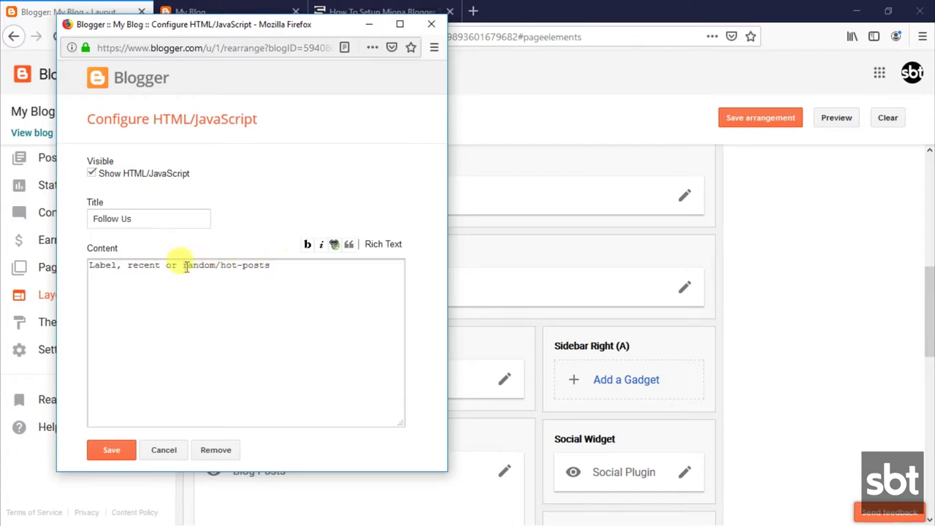
- Shorten the Hot Posts gadget's content to random/hot-posts and save the gadget
{"action": "left_click_drag", "start_coordinate": [181, 265], "coordinate": [88, 256]}
{"action": "key", "text": "Delete"}
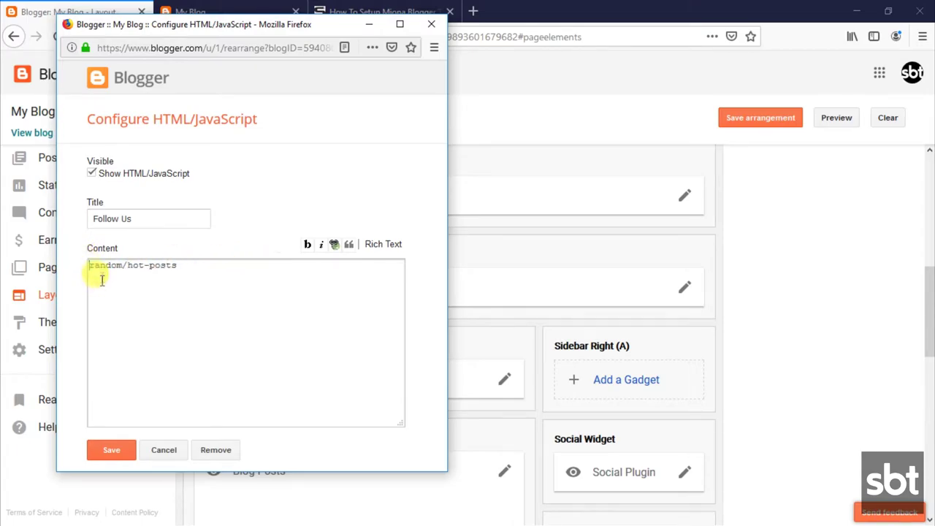
{"action": "left_click", "coordinate": [109, 450]}
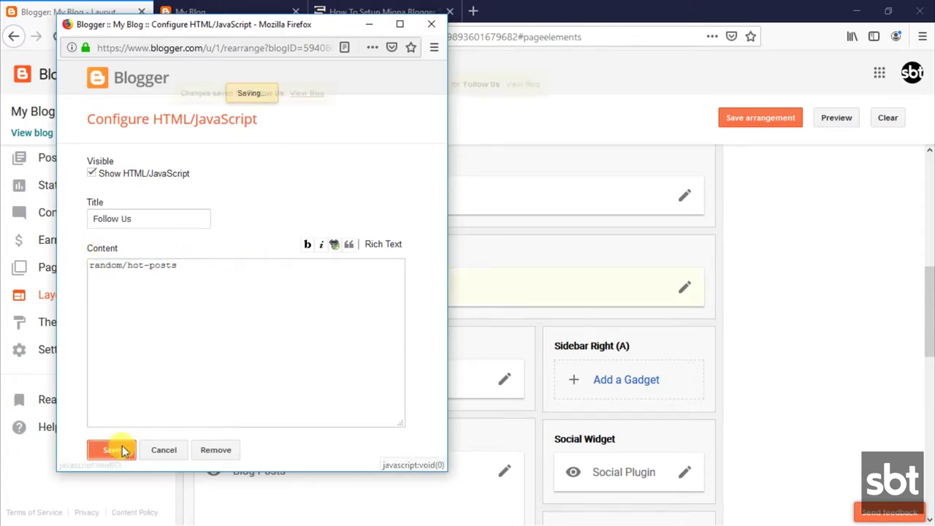
- Reload the live blog and check how the Hot Posts section is displayed on the home page
{"action": "left_click", "coordinate": [232, 9]}
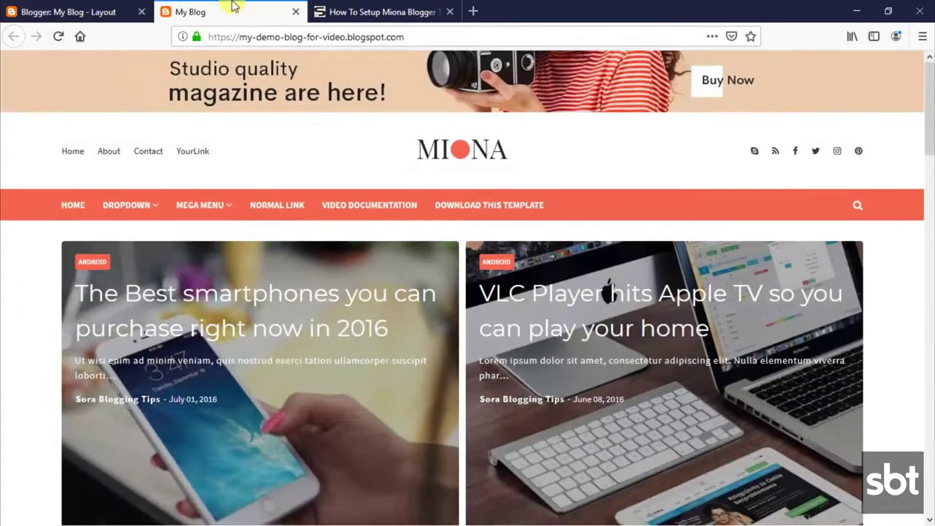
{"action": "left_click", "coordinate": [58, 38]}
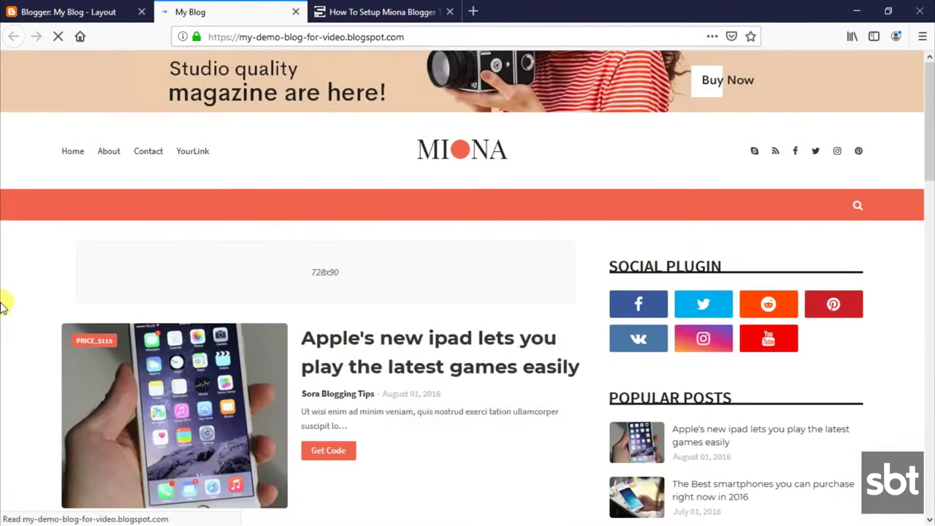
{"action": "scroll", "coordinate": [463, 394], "scroll_direction": "down", "scroll_amount": 2}
{"action": "scroll", "coordinate": [547, 286], "scroll_direction": "down", "scroll_amount": 2}
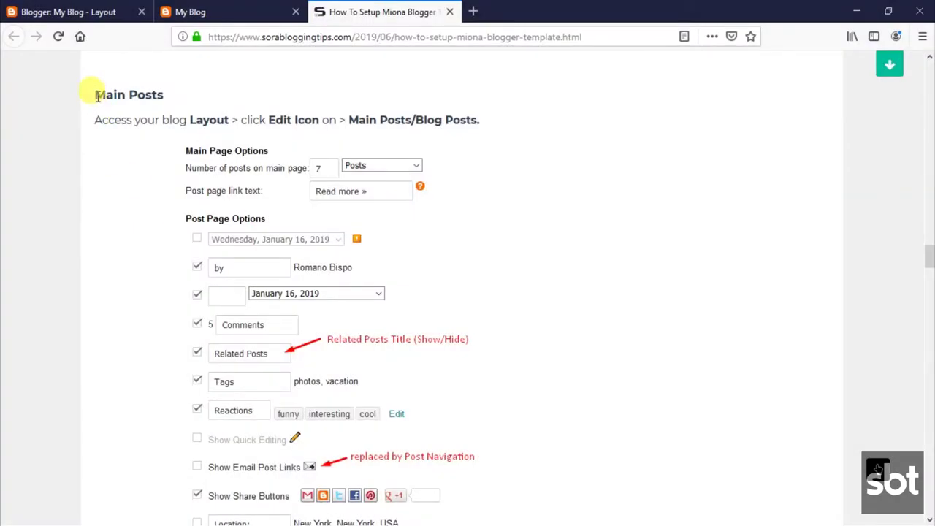
- Read the guide's Main Posts instructions, including the main page and post page options in the image
{"action": "triple_click", "coordinate": [114, 93]}
{"action": "left_click_drag", "start_coordinate": [94, 121], "coordinate": [466, 117]}
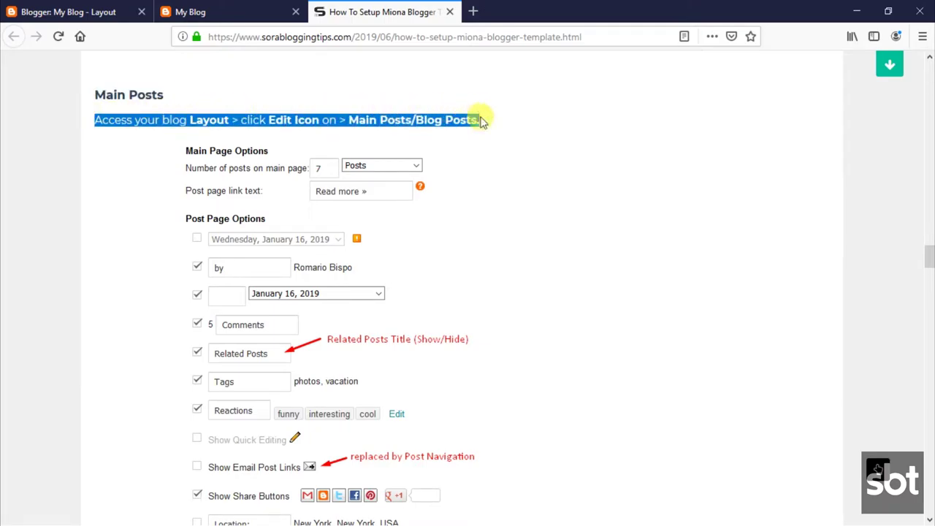
{"action": "left_click", "coordinate": [428, 121]}
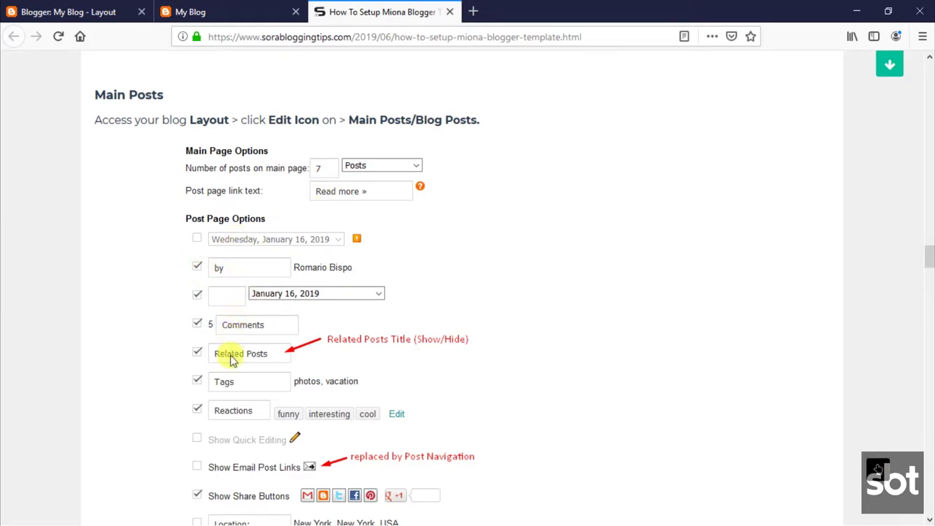
{"action": "scroll", "coordinate": [232, 359], "scroll_direction": "down", "scroll_amount": 3}
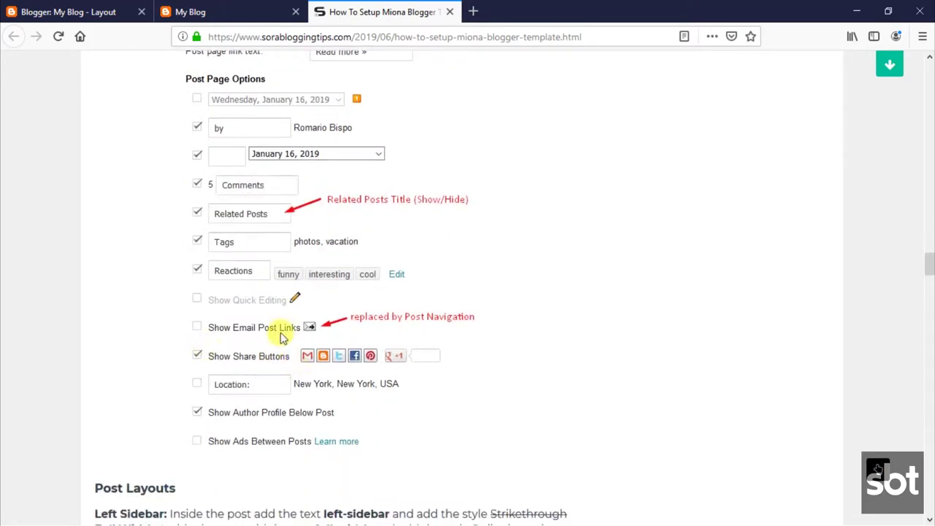
- Open the Blog Posts gadget in the layout's Main Posts section, review its main page and post page options, and save it
{"action": "left_click", "coordinate": [12, 6]}
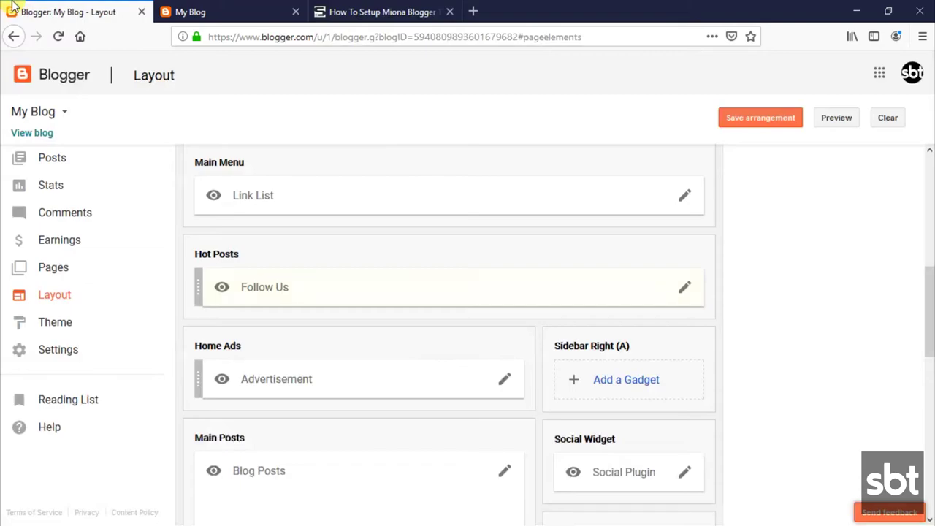
{"action": "scroll", "coordinate": [441, 363], "scroll_direction": "down", "scroll_amount": 3}
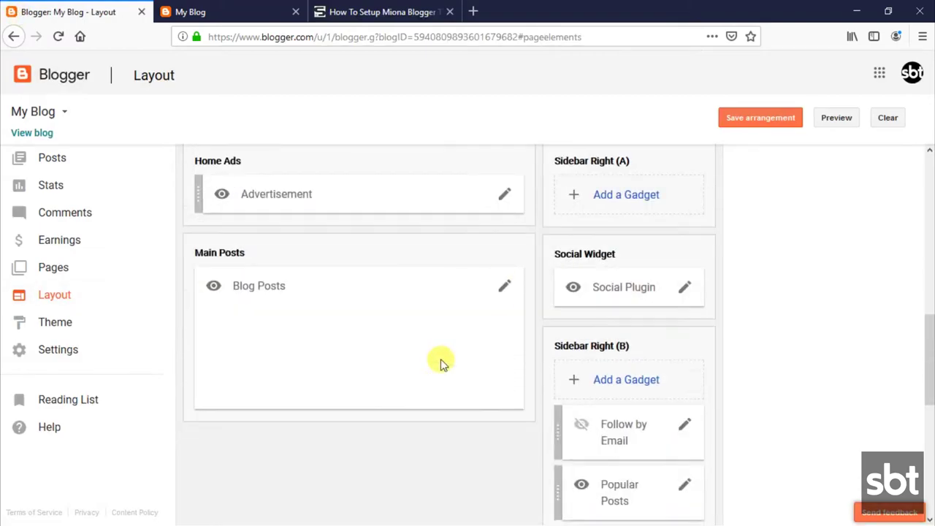
{"action": "left_click", "coordinate": [506, 286]}
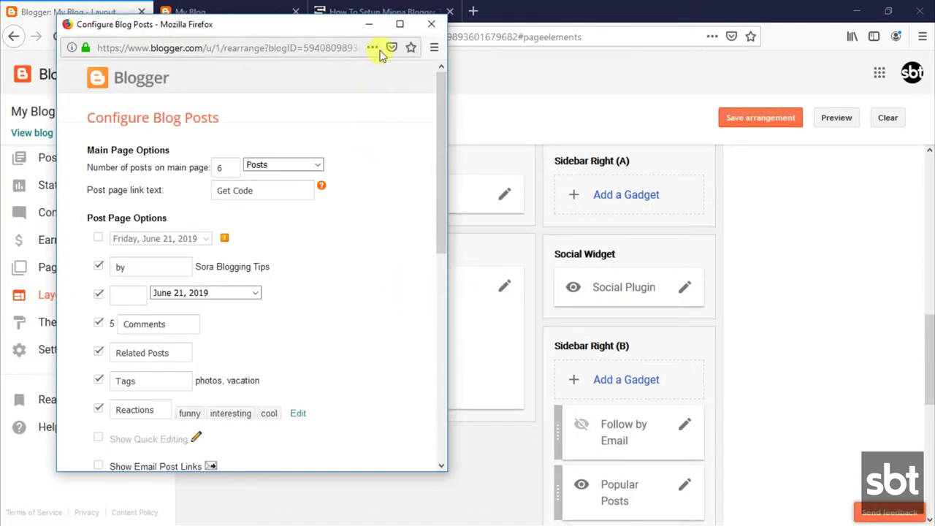
{"action": "left_click", "coordinate": [399, 27]}
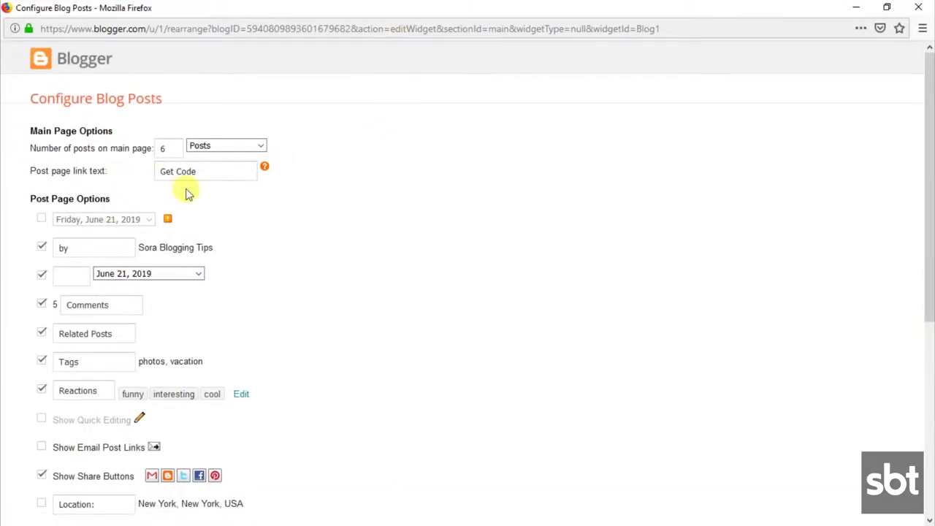
{"action": "scroll", "coordinate": [139, 310], "scroll_direction": "down", "scroll_amount": 5}
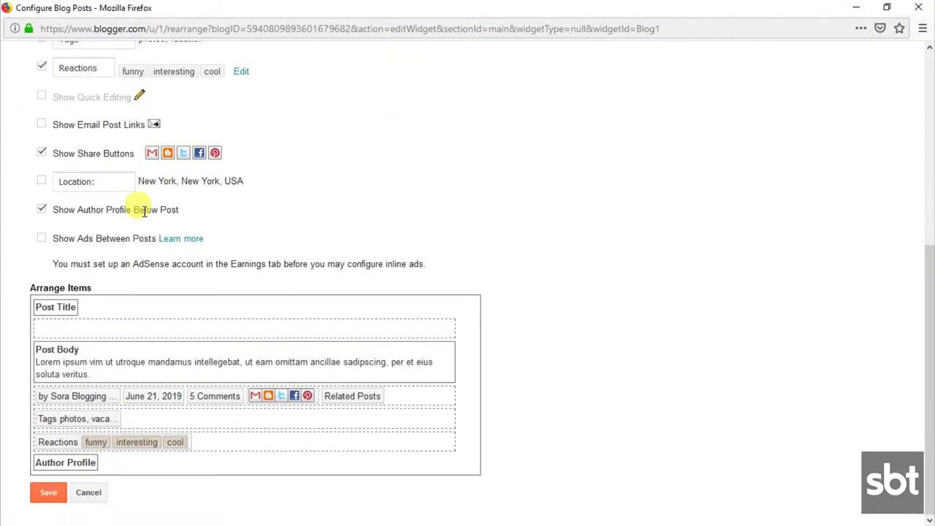
{"action": "scroll", "coordinate": [102, 188], "scroll_direction": "up", "scroll_amount": 3}
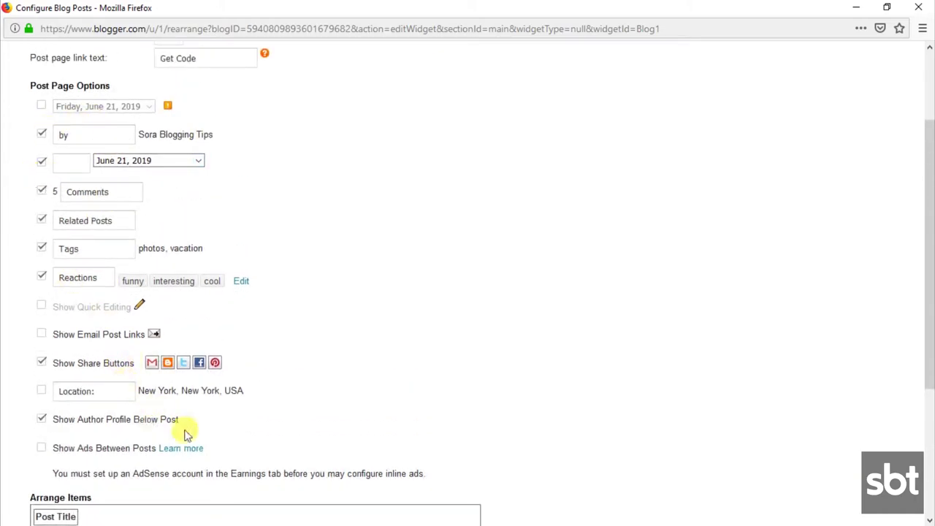
{"action": "scroll", "coordinate": [327, 428], "scroll_direction": "down", "scroll_amount": 3}
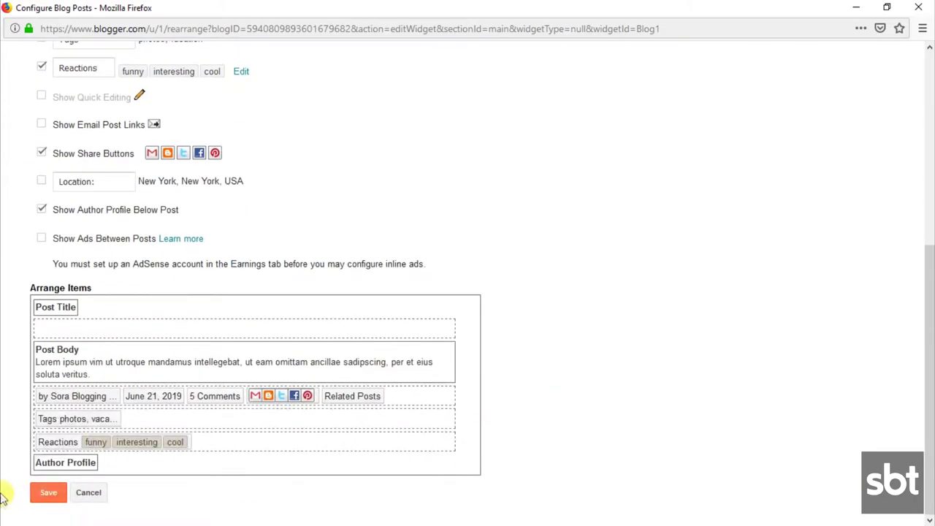
{"action": "left_click", "coordinate": [48, 494]}
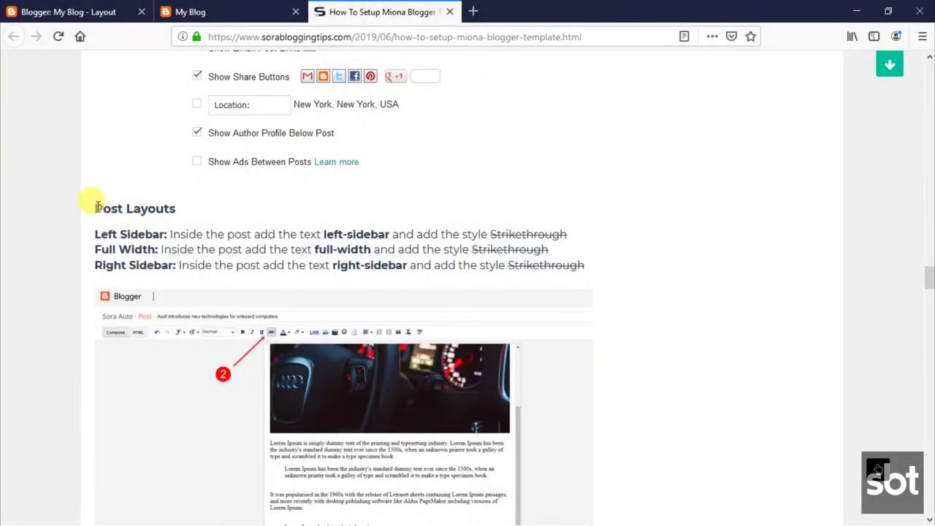
- Read the guide's Post Layouts instructions for the left-sidebar, full-width and right-sidebar texts, and examine the strikethrough example image
{"action": "left_click_drag", "start_coordinate": [97, 206], "coordinate": [175, 209]}
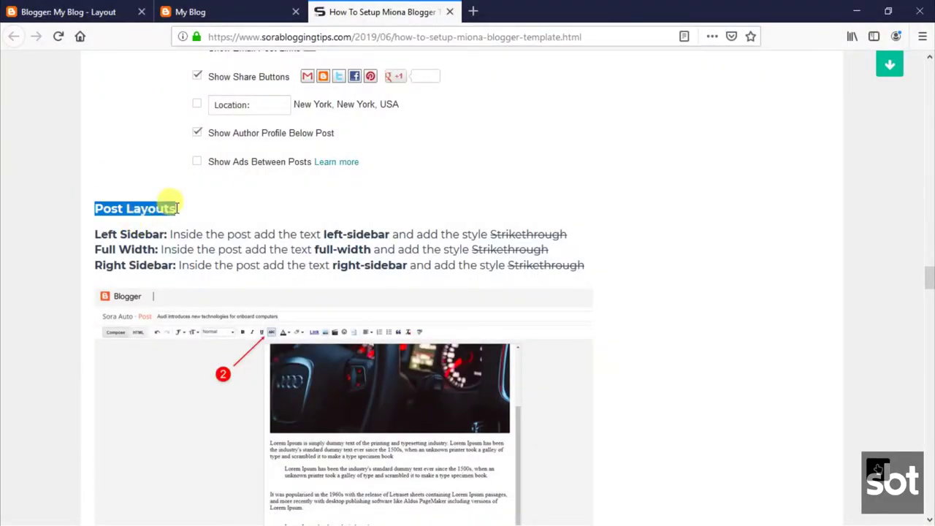
{"action": "left_click", "coordinate": [97, 235]}
{"action": "left_click_drag", "start_coordinate": [95, 234], "coordinate": [590, 265]}
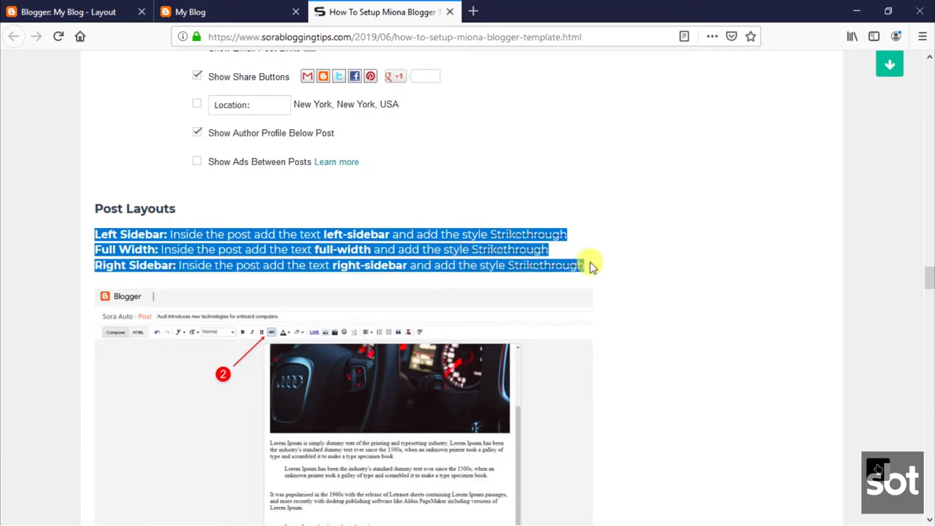
{"action": "left_click", "coordinate": [428, 248]}
{"action": "scroll", "coordinate": [286, 371], "scroll_direction": "down", "scroll_amount": 3}
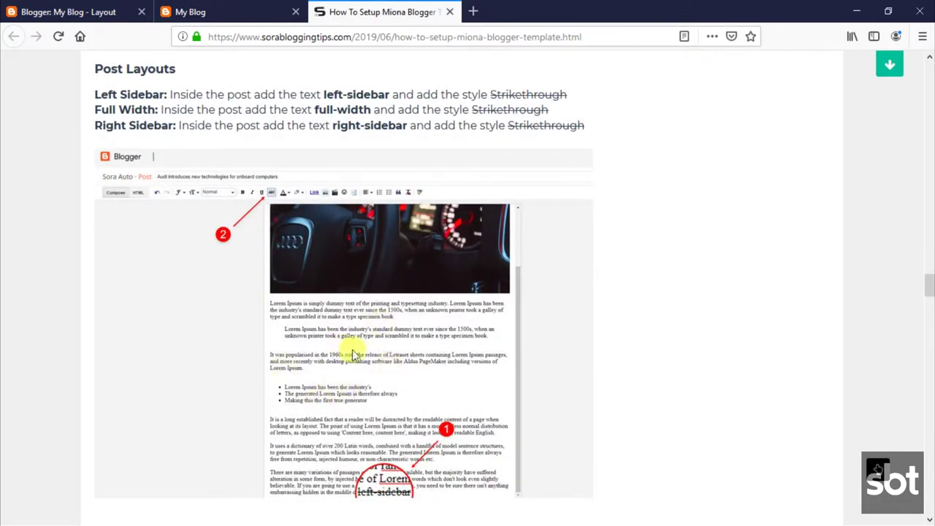
{"action": "scroll", "coordinate": [353, 354], "scroll_direction": "down", "scroll_amount": 2}
{"action": "scroll", "coordinate": [282, 202], "scroll_direction": "up", "scroll_amount": 1}
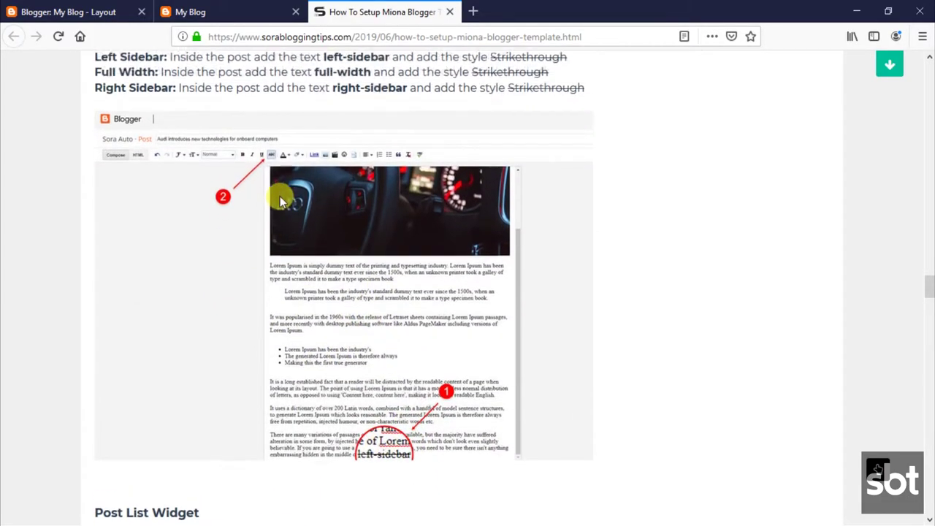
{"action": "scroll", "coordinate": [278, 201], "scroll_direction": "up", "scroll_amount": 1}
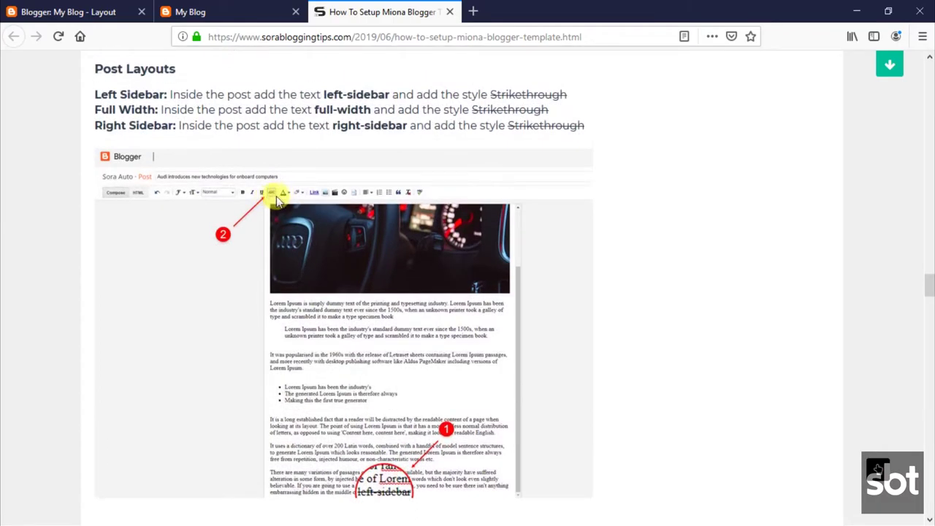
- Open the post "Apple's new ipad lets you play the latest games easily" for editing, check its closing full-width text's strikethrough style, and update the post
{"action": "left_click", "coordinate": [78, 11]}
{"action": "left_click", "coordinate": [63, 158]}
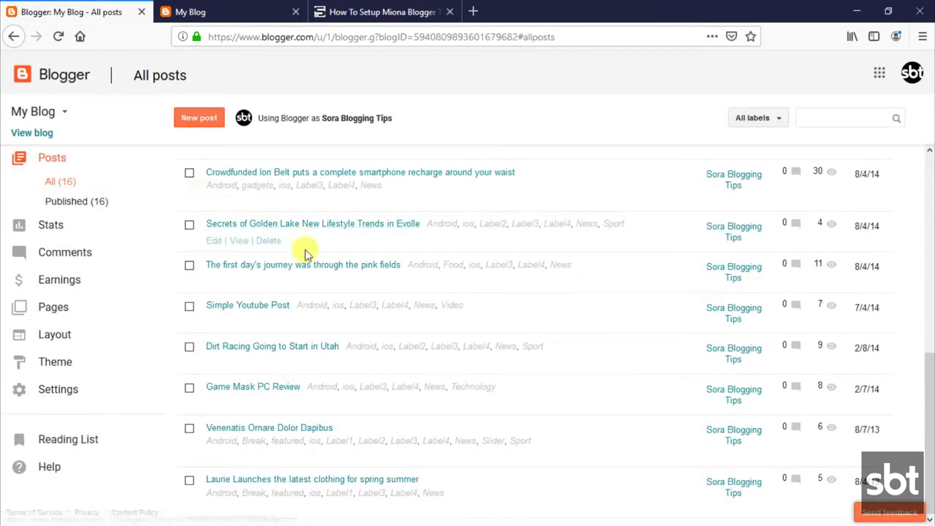
{"action": "scroll", "coordinate": [302, 250], "scroll_direction": "up", "scroll_amount": 5}
{"action": "left_click", "coordinate": [213, 238]}
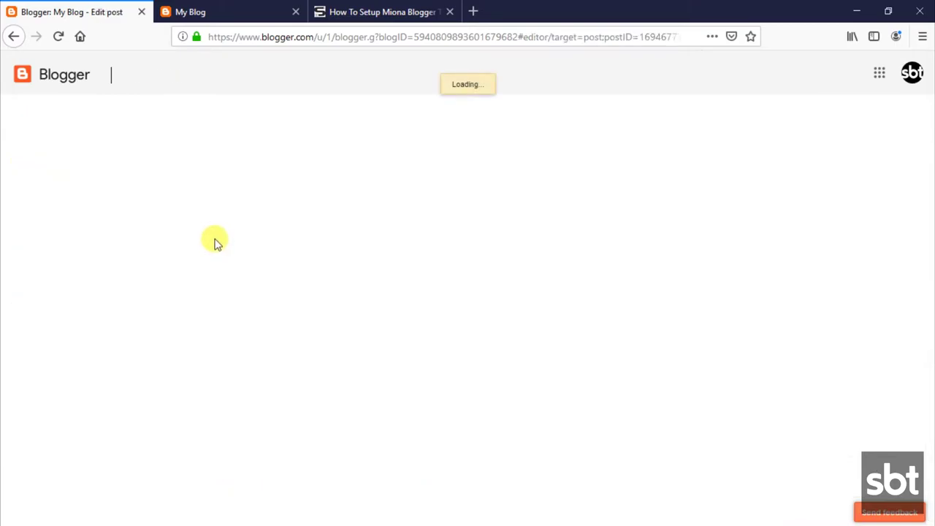
{"action": "scroll", "coordinate": [208, 303], "scroll_direction": "down", "scroll_amount": 10}
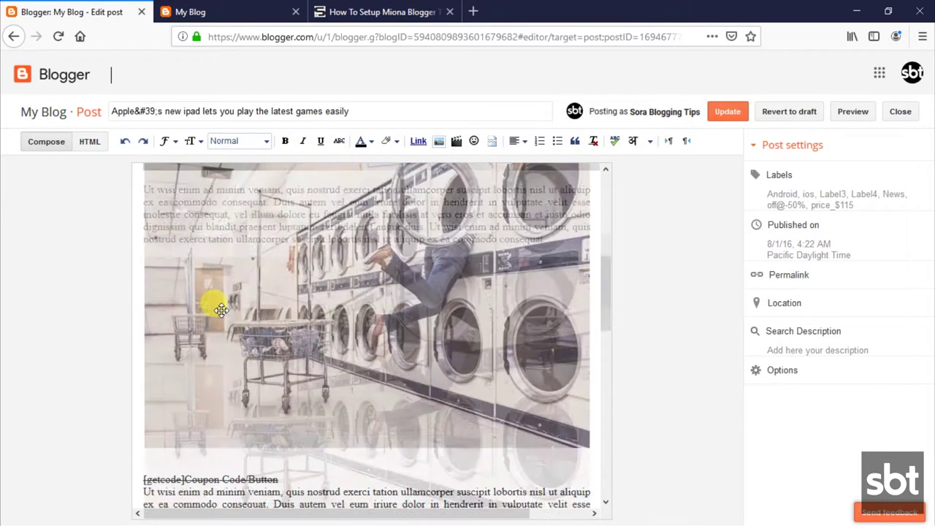
{"action": "scroll", "coordinate": [219, 310], "scroll_direction": "down", "scroll_amount": 3}
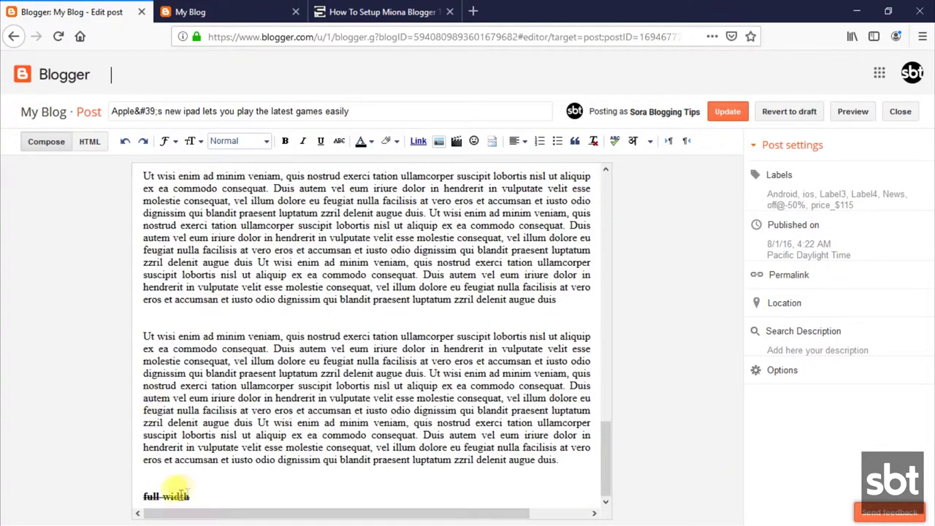
{"action": "left_click_drag", "start_coordinate": [219, 496], "coordinate": [143, 495]}
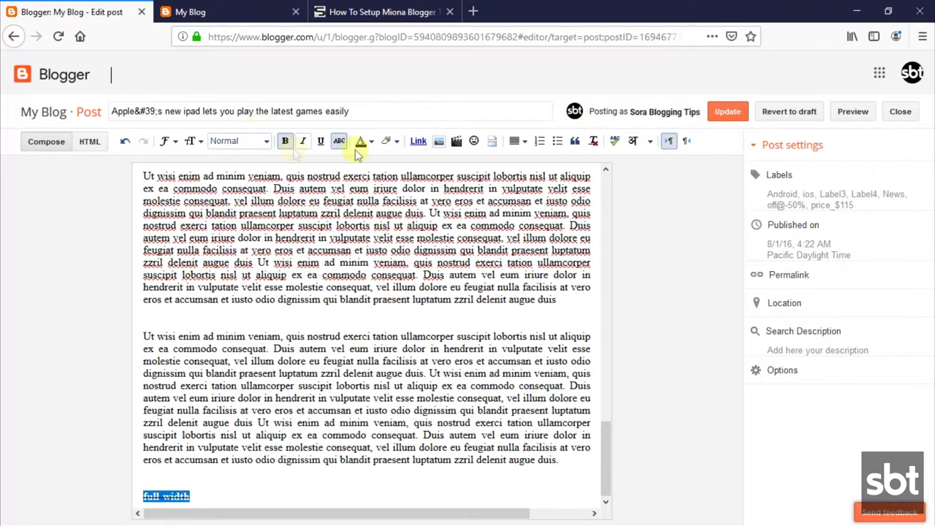
{"action": "left_click", "coordinate": [731, 113]}
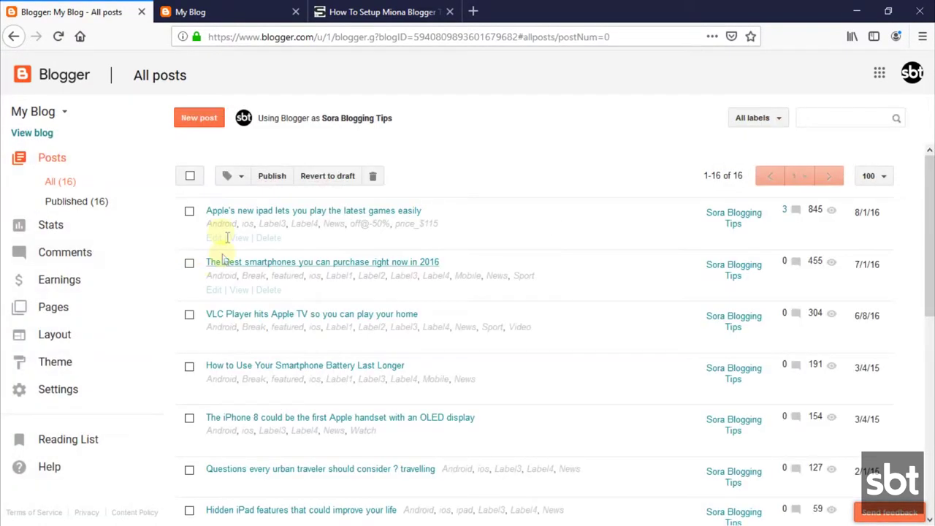
- View the updated iPad post on the live blog and examine its full-width layout from beginning to end
{"action": "left_click", "coordinate": [234, 240]}
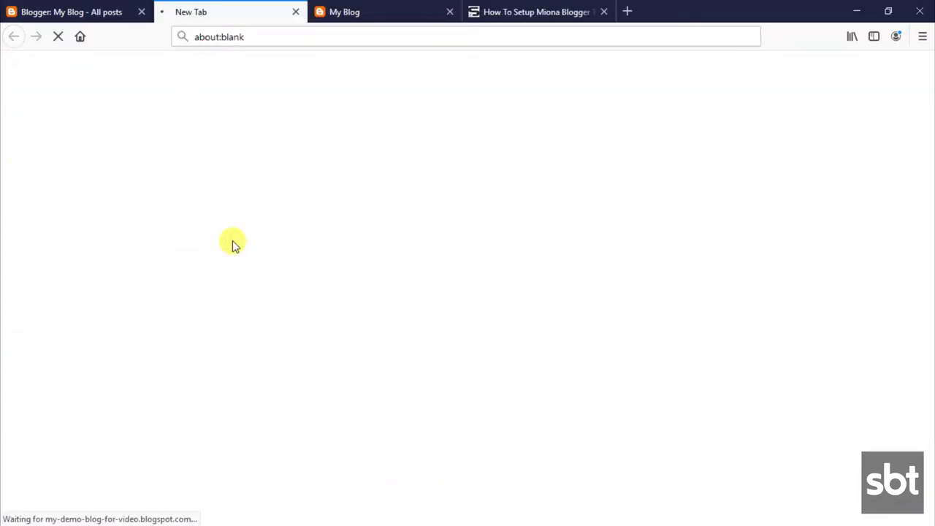
{"action": "scroll", "coordinate": [469, 301], "scroll_direction": "down", "scroll_amount": 3}
{"action": "scroll", "coordinate": [469, 301], "scroll_direction": "down", "scroll_amount": 10}
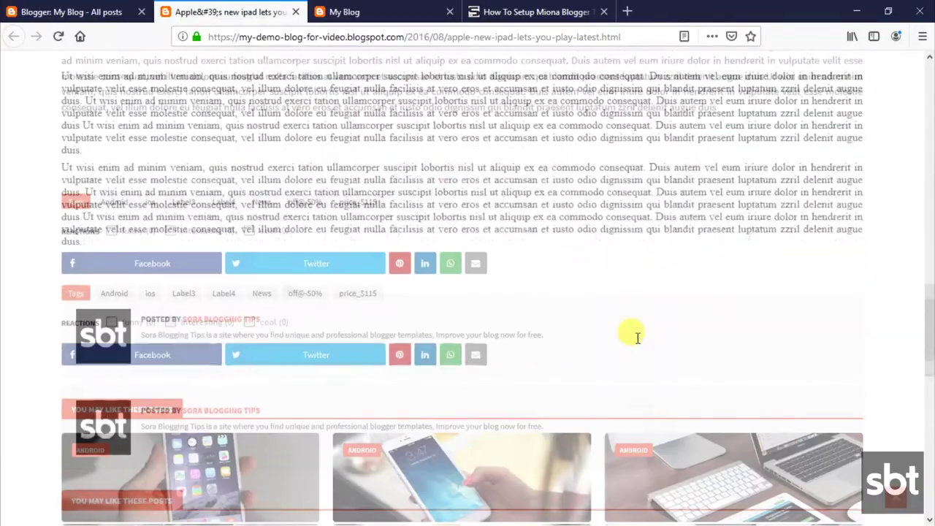
{"action": "scroll", "coordinate": [637, 338], "scroll_direction": "down", "scroll_amount": 5}
{"action": "scroll", "coordinate": [637, 338], "scroll_direction": "up", "scroll_amount": 6}
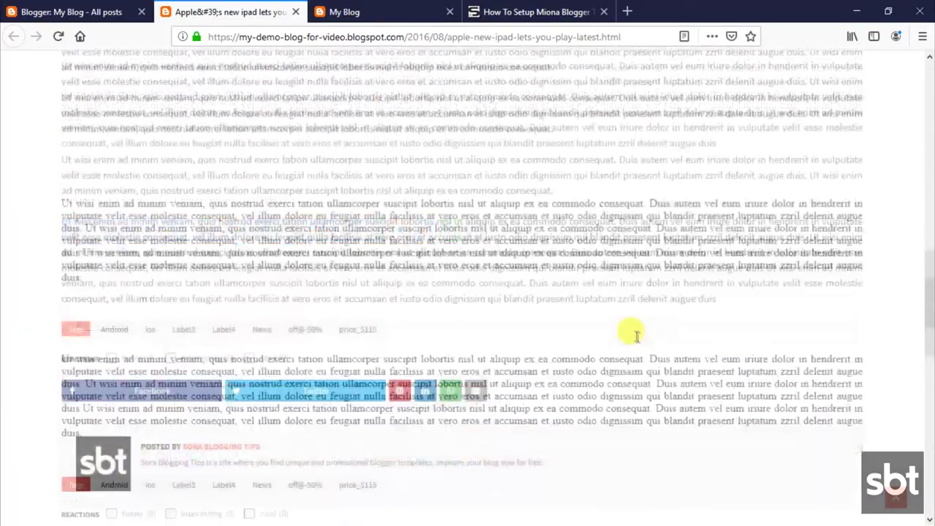
{"action": "scroll", "coordinate": [637, 337], "scroll_direction": "up", "scroll_amount": 15}
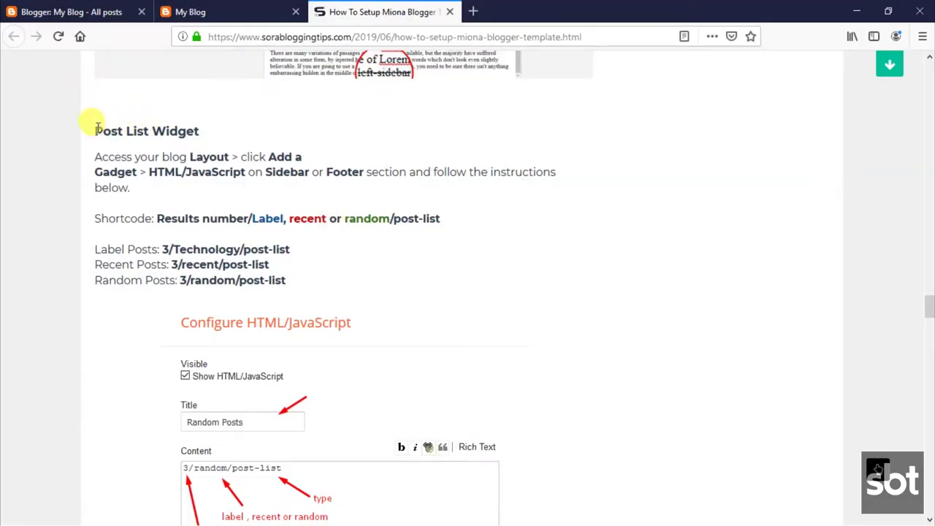
- Read the guide's Post List Widget instructions, including the shortcode format and the label, recent and random examples
{"action": "left_click_drag", "start_coordinate": [97, 128], "coordinate": [188, 129]}
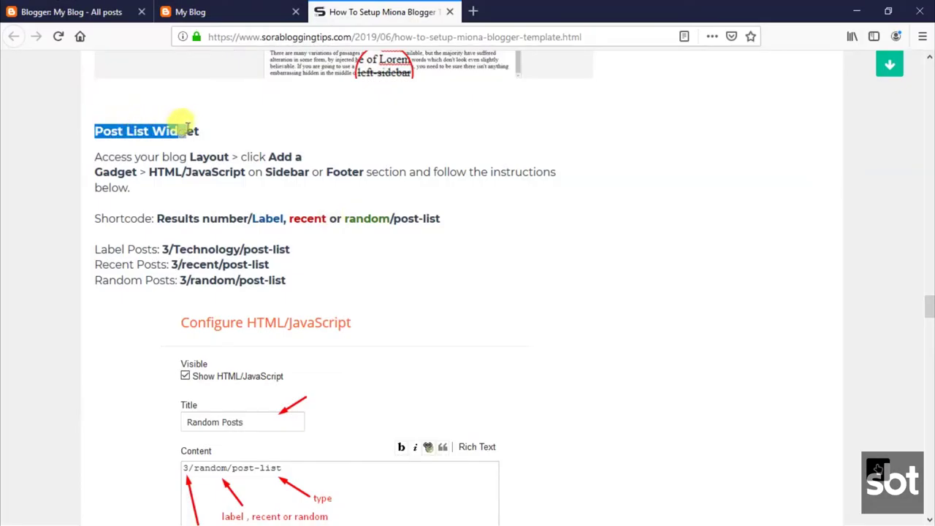
{"action": "left_click", "coordinate": [102, 154]}
{"action": "left_click_drag", "start_coordinate": [96, 154], "coordinate": [119, 192]}
{"action": "left_click", "coordinate": [119, 193]}
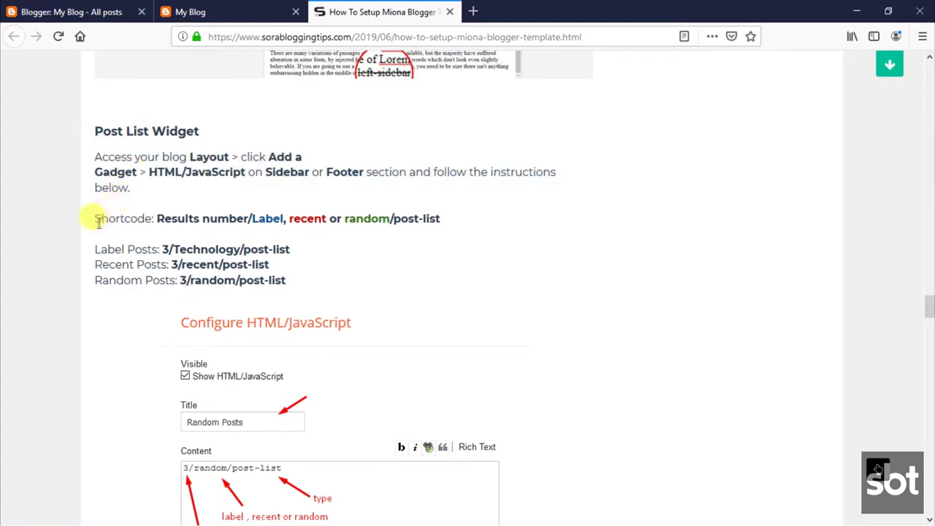
{"action": "left_click_drag", "start_coordinate": [150, 236], "coordinate": [298, 283]}
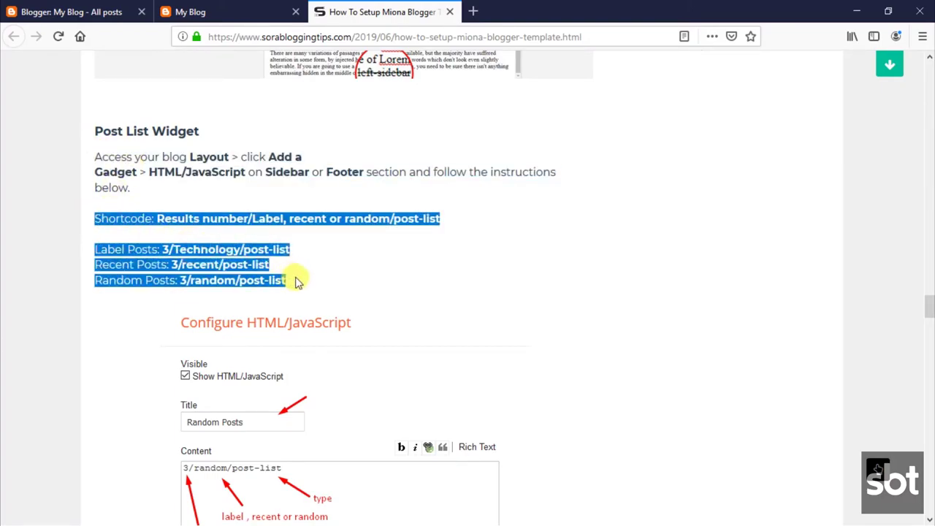
{"action": "left_click", "coordinate": [167, 223]}
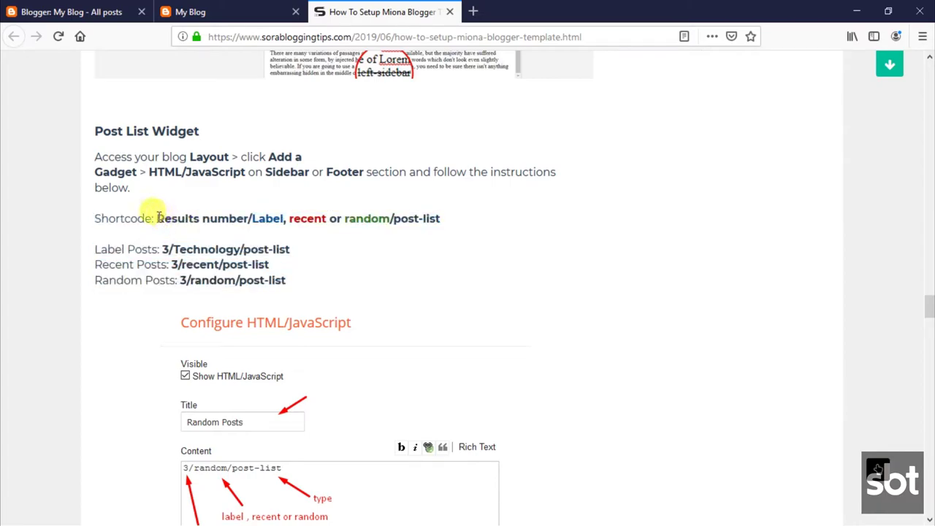
- Copy the guide's Post List shortcode and open the Recent in Recipes gadget in the layout's Section (Right) for editing
{"action": "left_click_drag", "start_coordinate": [158, 218], "coordinate": [430, 218]}
{"action": "right_click", "coordinate": [431, 218]}
{"action": "left_click", "coordinate": [442, 228]}
{"action": "key", "text": "ctrl+Tab"}
{"action": "scroll", "coordinate": [219, 278], "scroll_direction": "down", "scroll_amount": 1}
{"action": "left_click", "coordinate": [58, 336]}
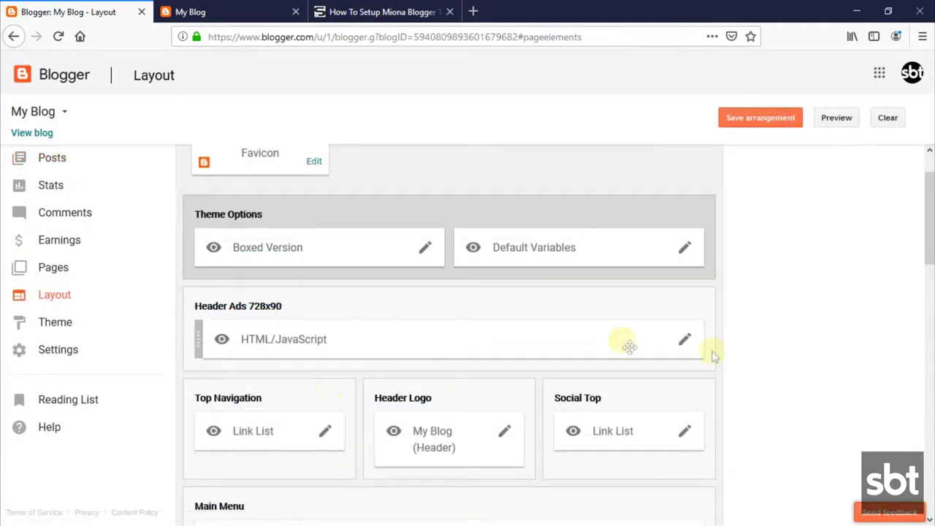
{"action": "scroll", "coordinate": [709, 355], "scroll_direction": "down", "scroll_amount": 10}
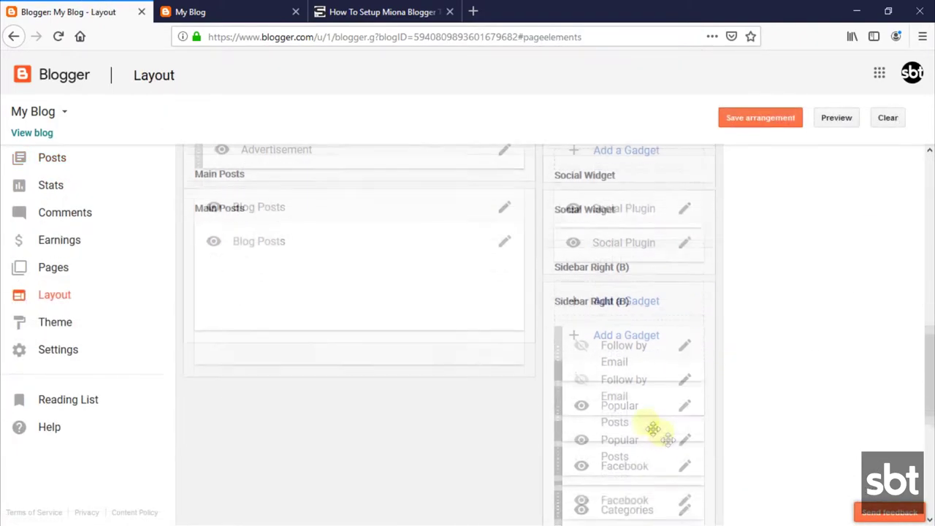
{"action": "scroll", "coordinate": [689, 372], "scroll_direction": "down", "scroll_amount": 5}
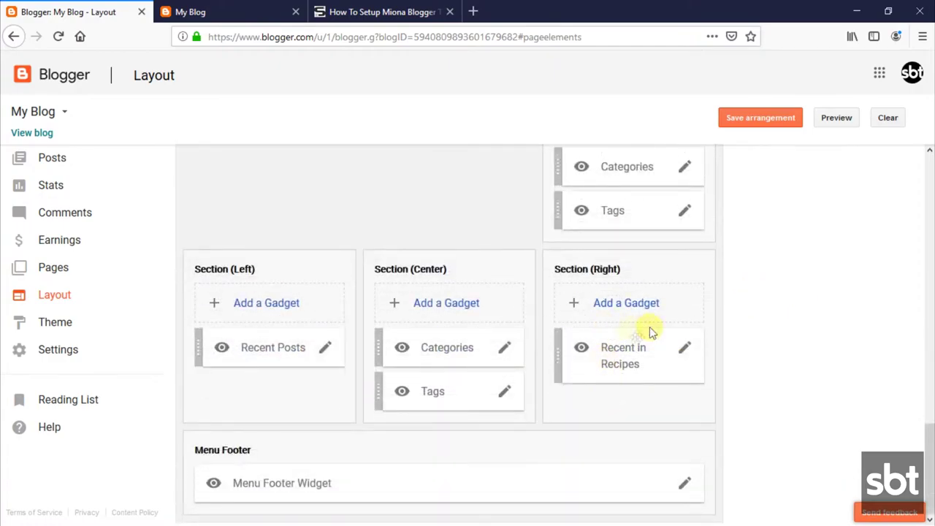
{"action": "left_click", "coordinate": [681, 351]}
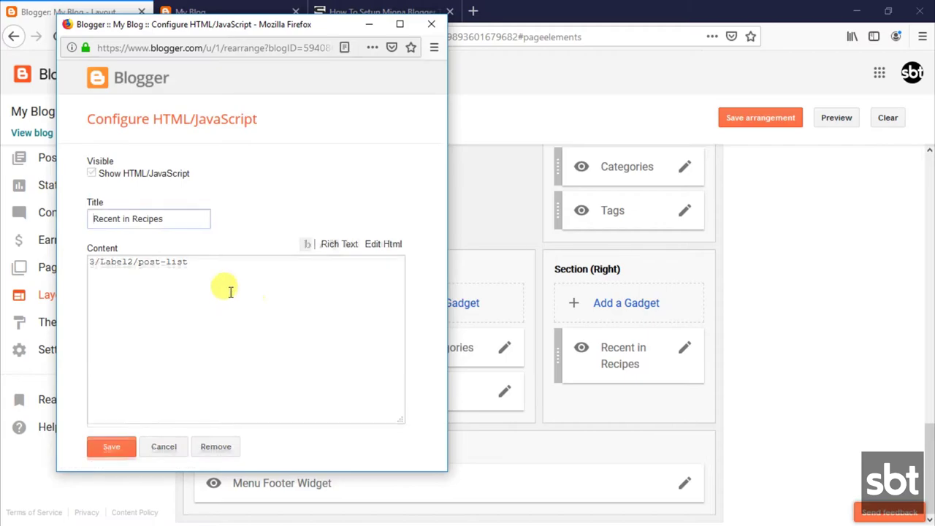
- Replace the gadget's content with the copied shortcode and adapt it to read 3/Label2/post-list
{"action": "right_click", "coordinate": [215, 289]}
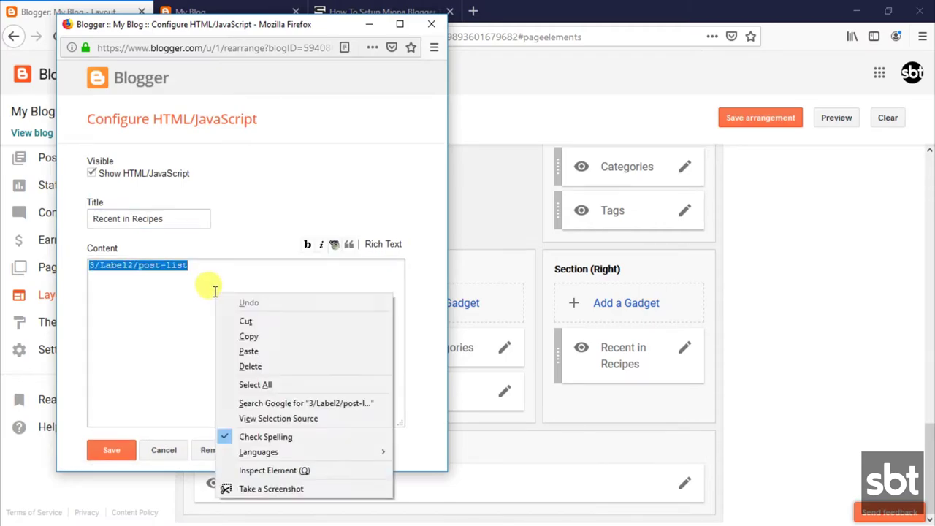
{"action": "left_click", "coordinate": [256, 366]}
{"action": "right_click", "coordinate": [196, 292]}
{"action": "left_click", "coordinate": [231, 353]}
{"action": "left_click_drag", "start_coordinate": [90, 266], "coordinate": [159, 270]}
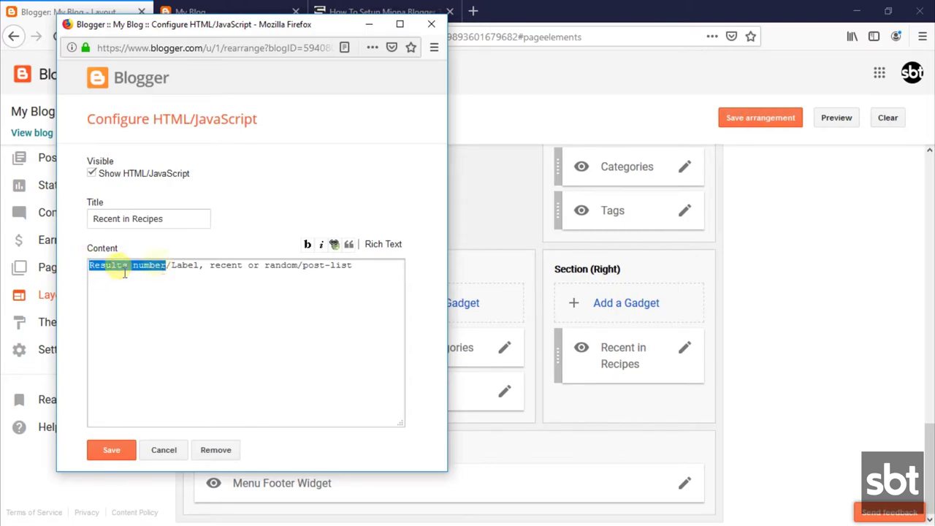
{"action": "type", "text": "3"}
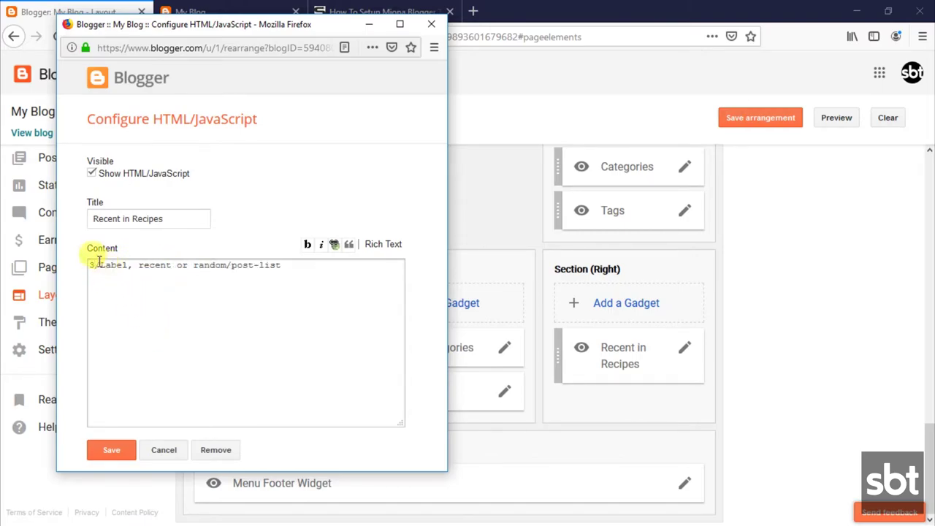
{"action": "left_click_drag", "start_coordinate": [199, 261], "coordinate": [205, 264]}
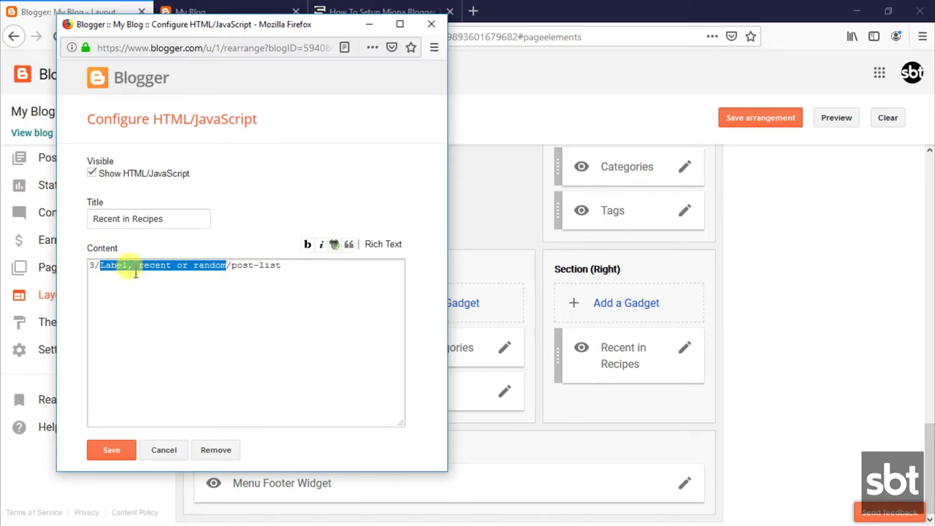
{"action": "left_click", "coordinate": [97, 267]}
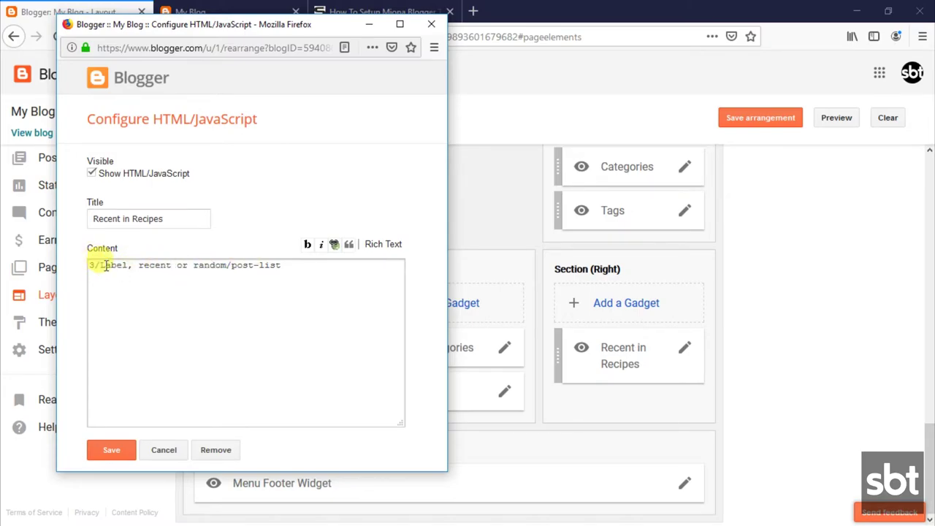
{"action": "left_click_drag", "start_coordinate": [101, 265], "coordinate": [189, 267]}
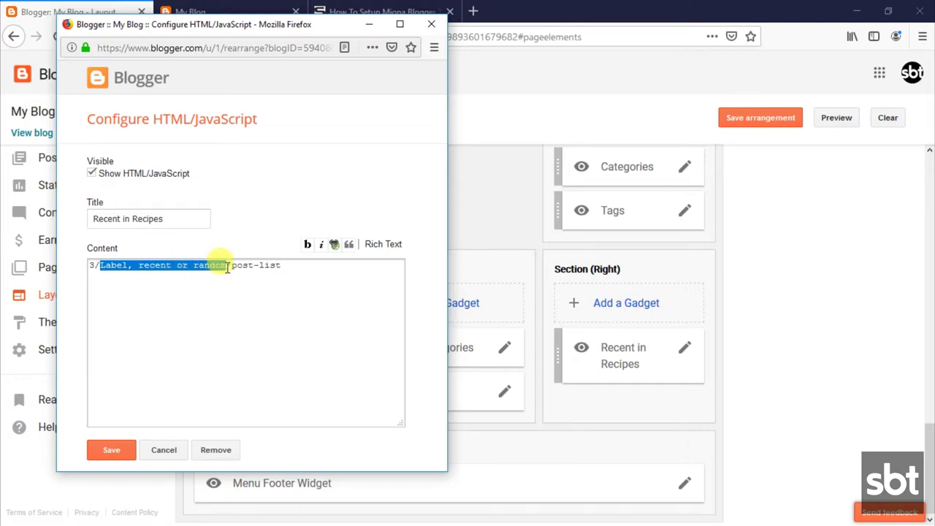
{"action": "type", "text": "l2/"}
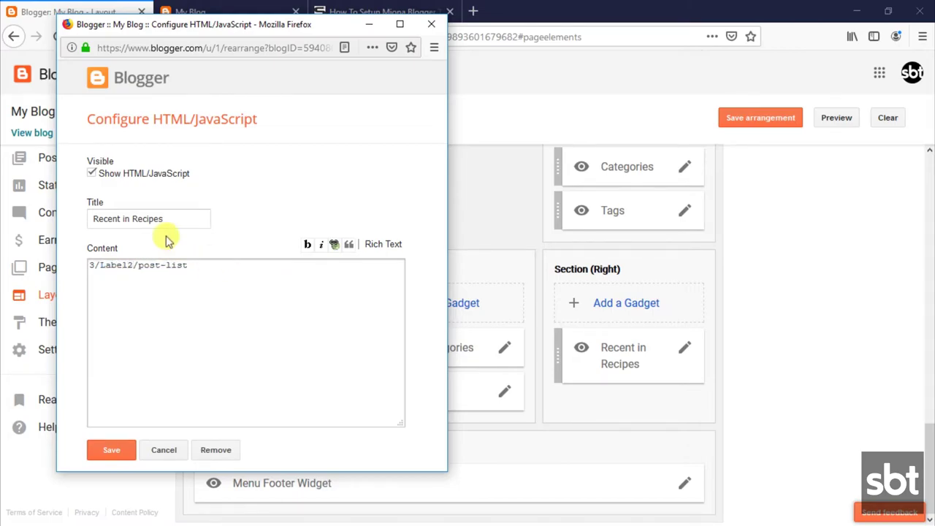
- Set the gadget's title to Your Title, save it, and check the post list in the reloaded live blog's footer
{"action": "left_click", "coordinate": [145, 217]}
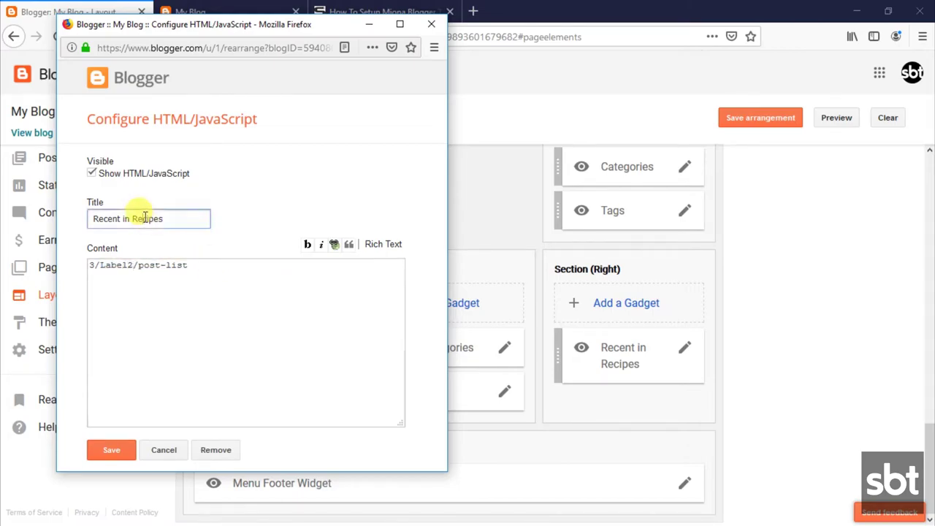
{"action": "type", "text": "Your Title"}
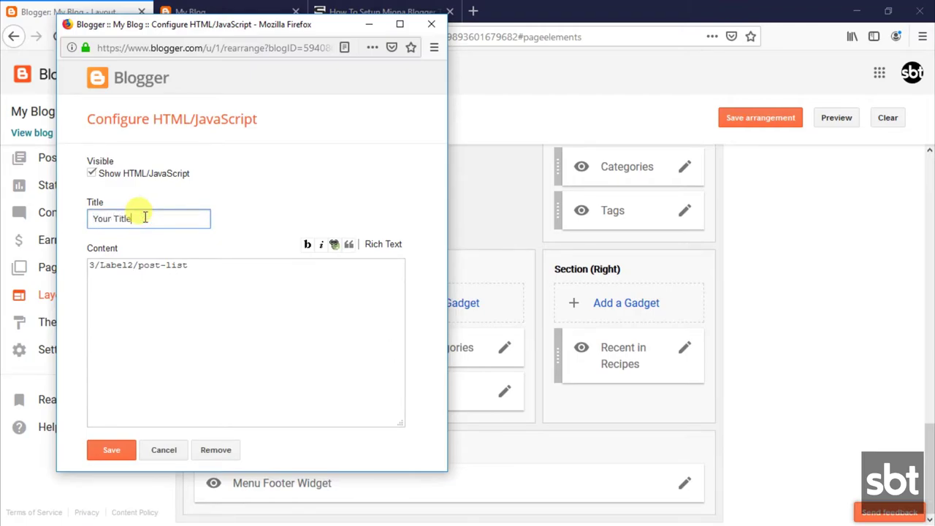
{"action": "left_click", "coordinate": [119, 448]}
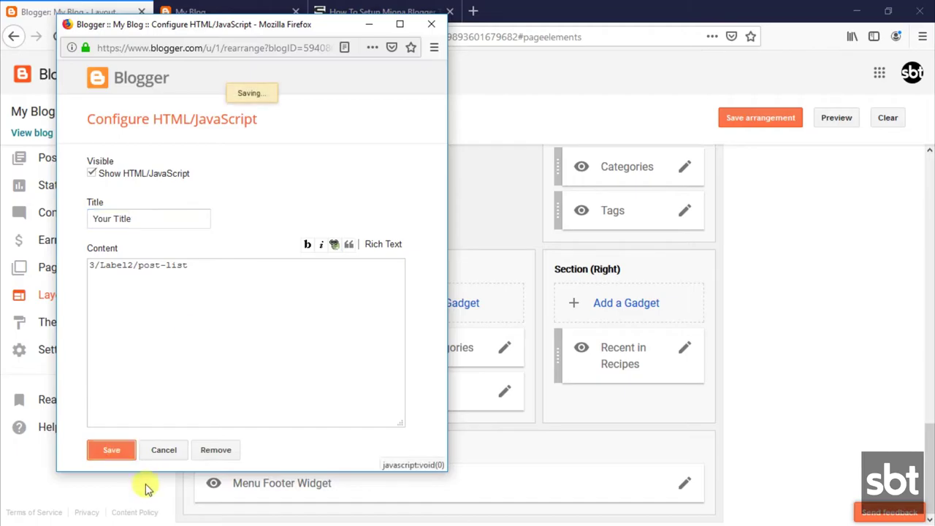
{"action": "left_click", "coordinate": [248, 12]}
{"action": "left_click", "coordinate": [58, 37]}
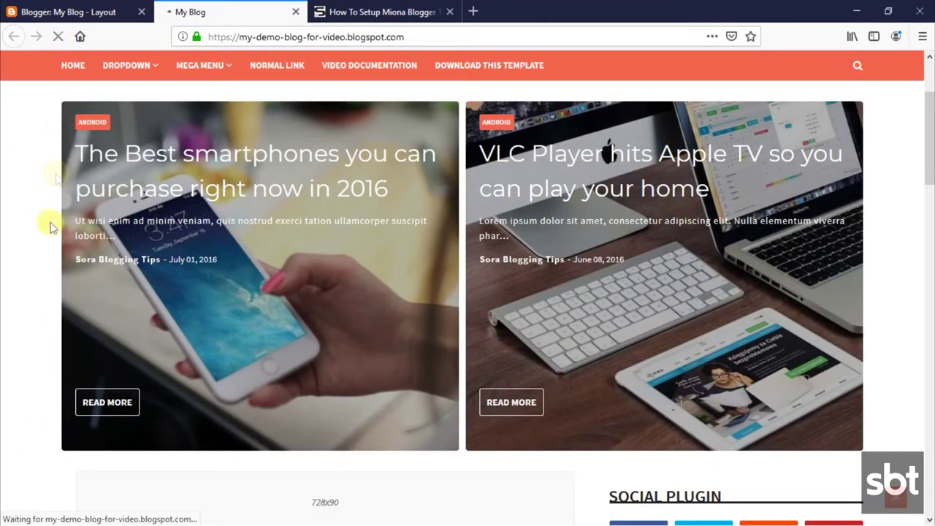
{"action": "scroll", "coordinate": [49, 235], "scroll_direction": "down", "scroll_amount": 6}
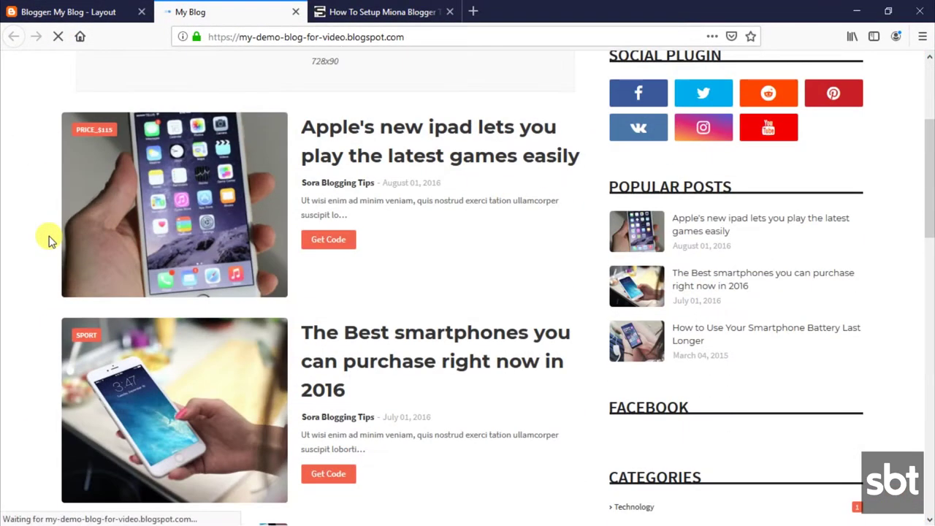
{"action": "scroll", "coordinate": [48, 240], "scroll_direction": "down", "scroll_amount": 15}
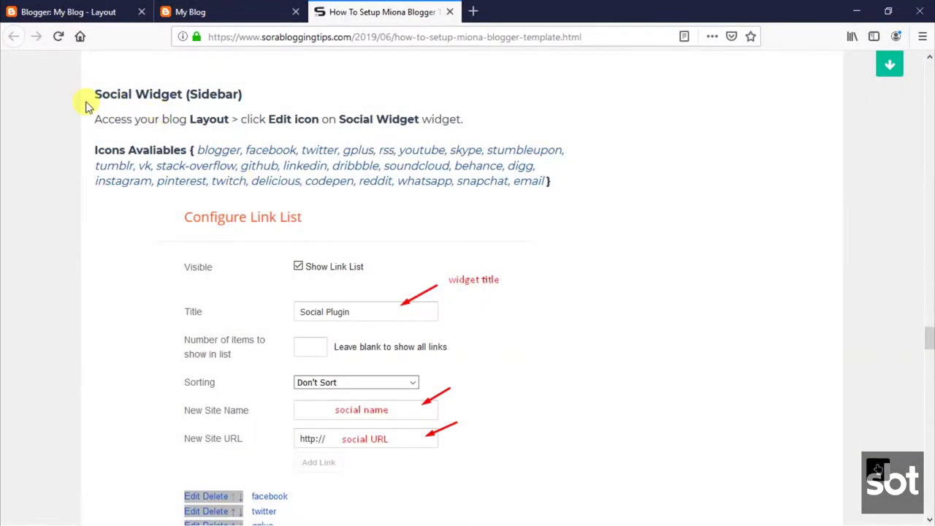
- Read the guide's Social Widget (Sidebar) instructions and available icon names, and open the layout's Social Plugin gadget for editing
{"action": "left_click_drag", "start_coordinate": [101, 97], "coordinate": [246, 96]}
{"action": "left_click", "coordinate": [156, 108]}
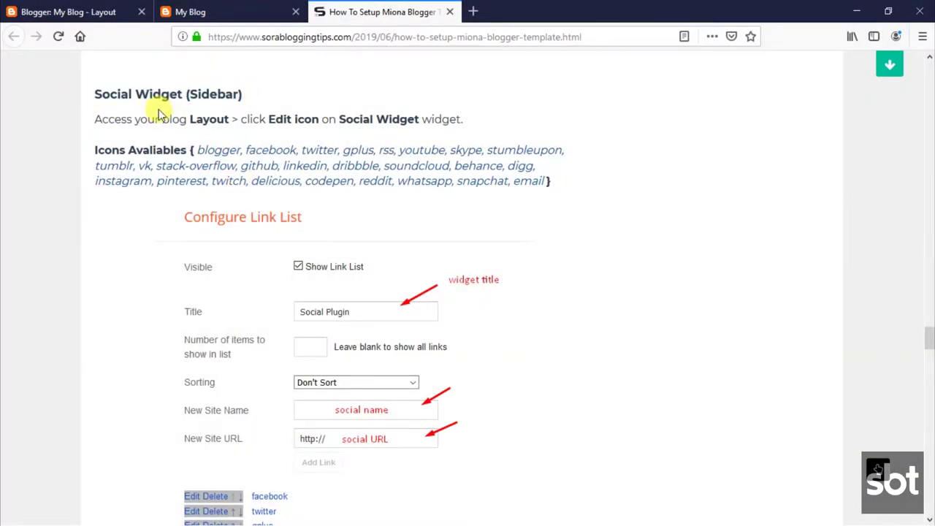
{"action": "left_click_drag", "start_coordinate": [97, 121], "coordinate": [552, 186]}
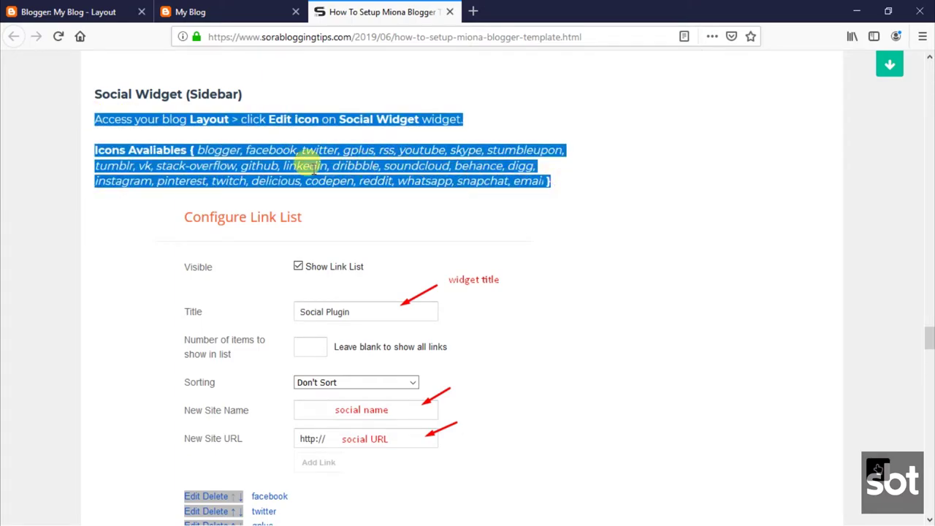
{"action": "left_click", "coordinate": [308, 159]}
{"action": "left_click", "coordinate": [97, 10]}
{"action": "scroll", "coordinate": [491, 257], "scroll_direction": "up", "scroll_amount": 10}
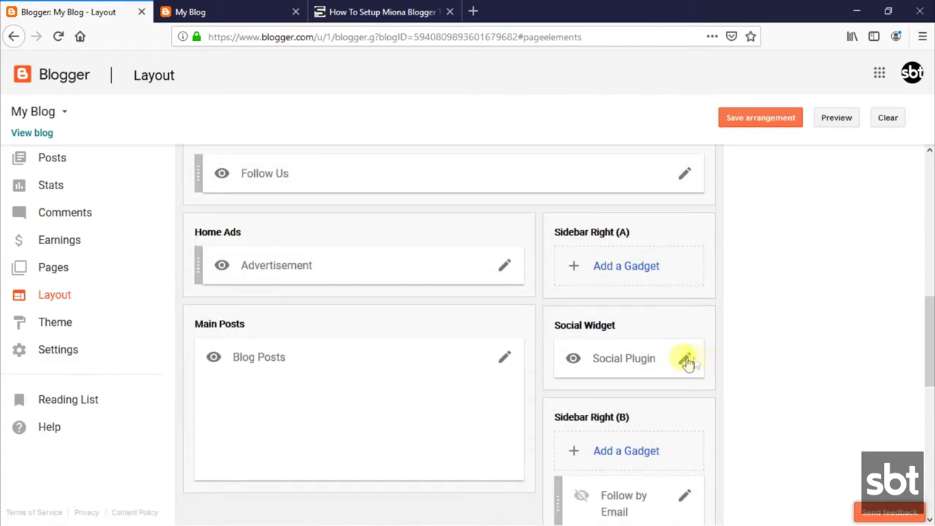
{"action": "left_click", "coordinate": [684, 358]}
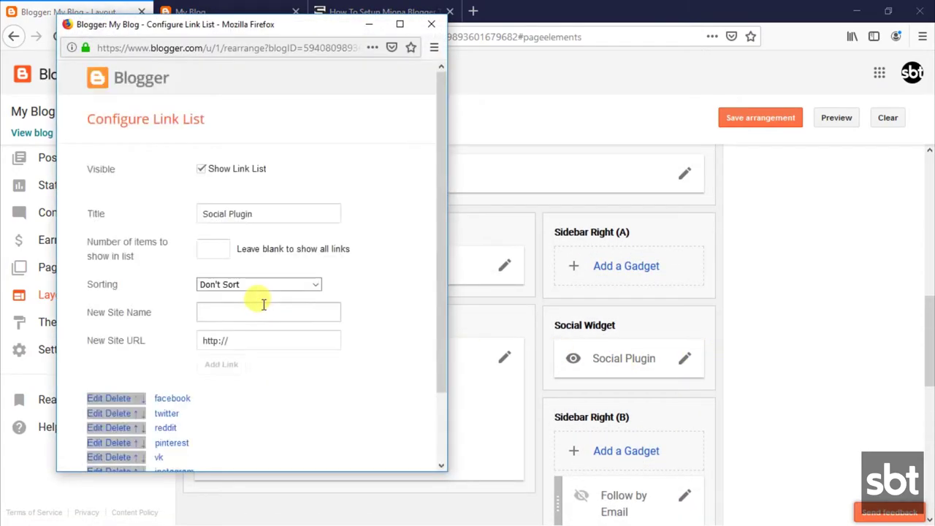
{"action": "scroll", "coordinate": [250, 298], "scroll_direction": "down", "scroll_amount": 2}
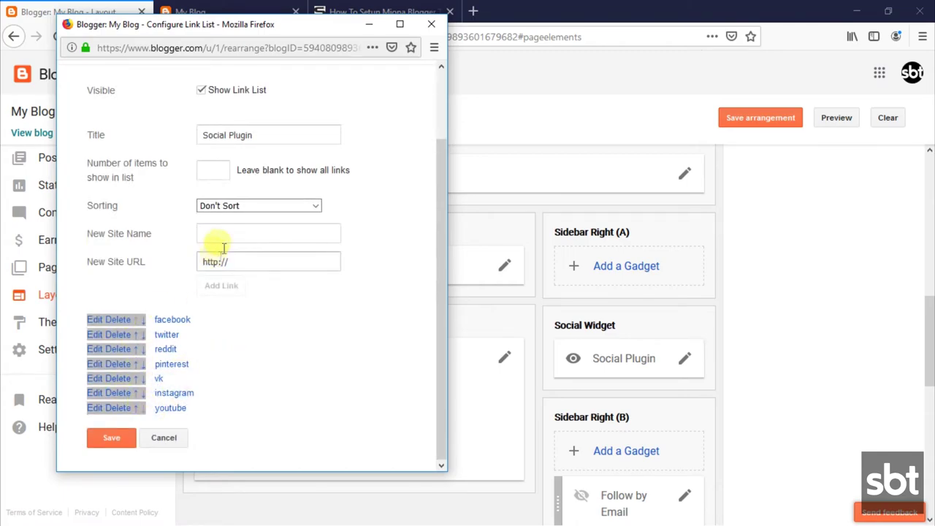
{"action": "type", "text": "rss"}
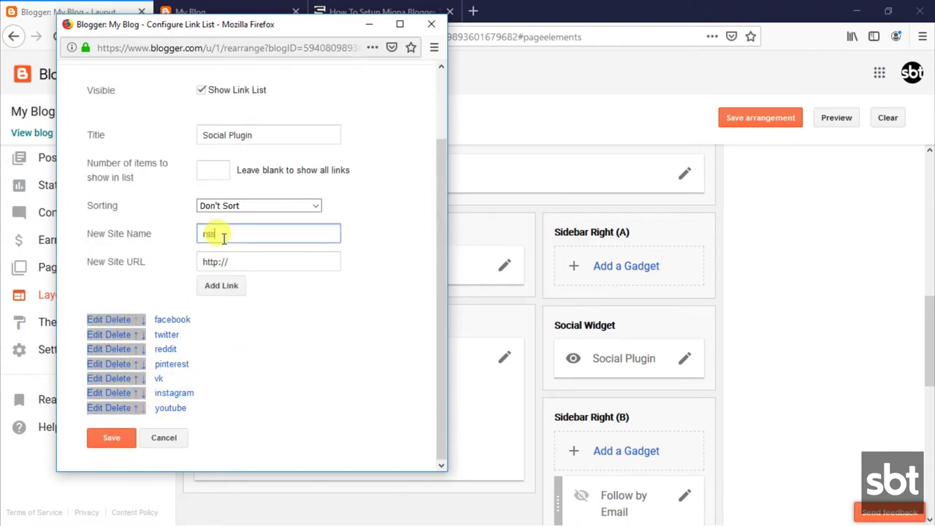
{"action": "left_click", "coordinate": [236, 261]}
{"action": "type", "text": "www.rss.com"}
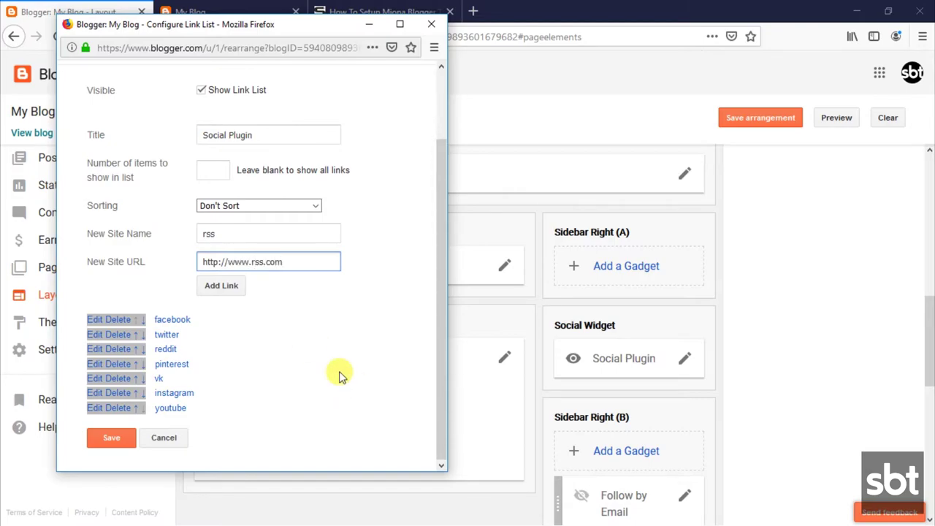
{"action": "left_click", "coordinate": [241, 287]}
{"action": "left_click", "coordinate": [231, 234]}
{"action": "type", "text": "skype"}
{"action": "left_click", "coordinate": [245, 260]}
{"action": "type", "text": "ww"}
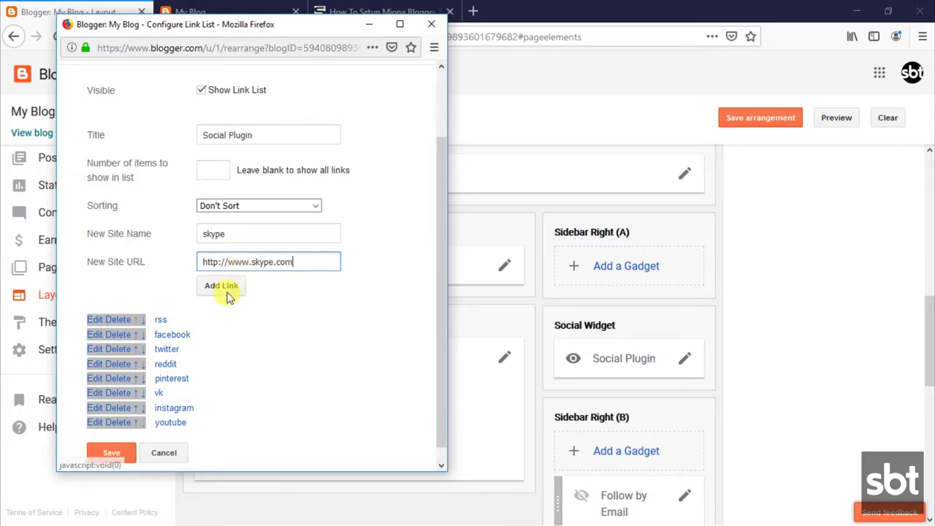
{"action": "left_click", "coordinate": [226, 287]}
{"action": "scroll", "coordinate": [146, 438], "scroll_direction": "down", "scroll_amount": 1}
{"action": "left_click", "coordinate": [117, 439]}
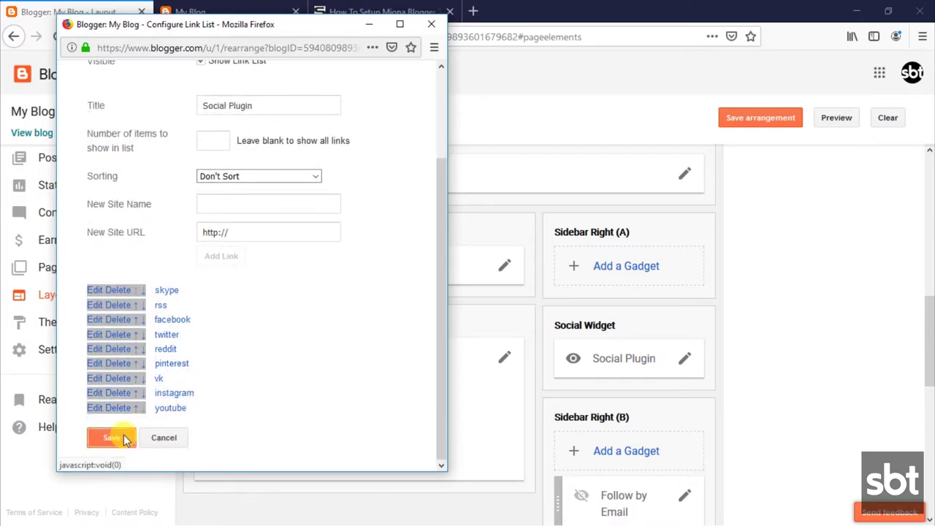
{"action": "left_click", "coordinate": [171, 13]}
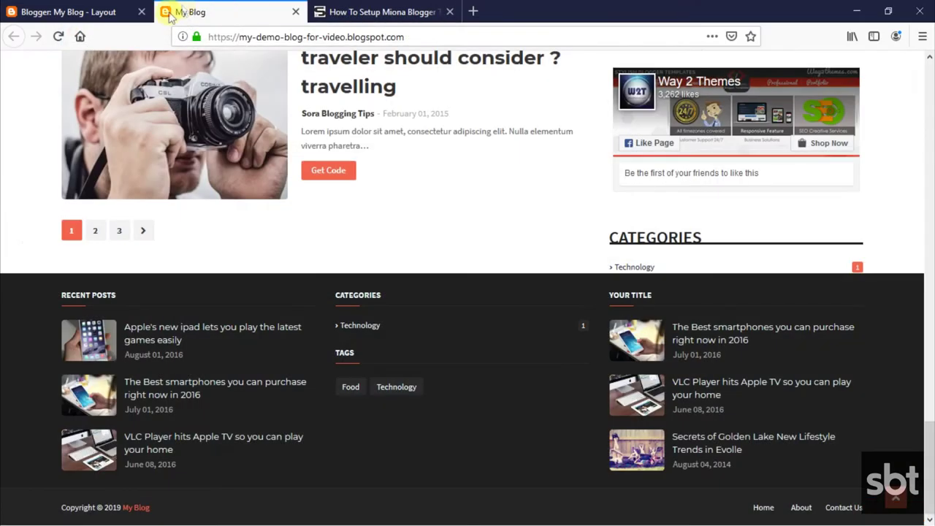
{"action": "left_click", "coordinate": [58, 37]}
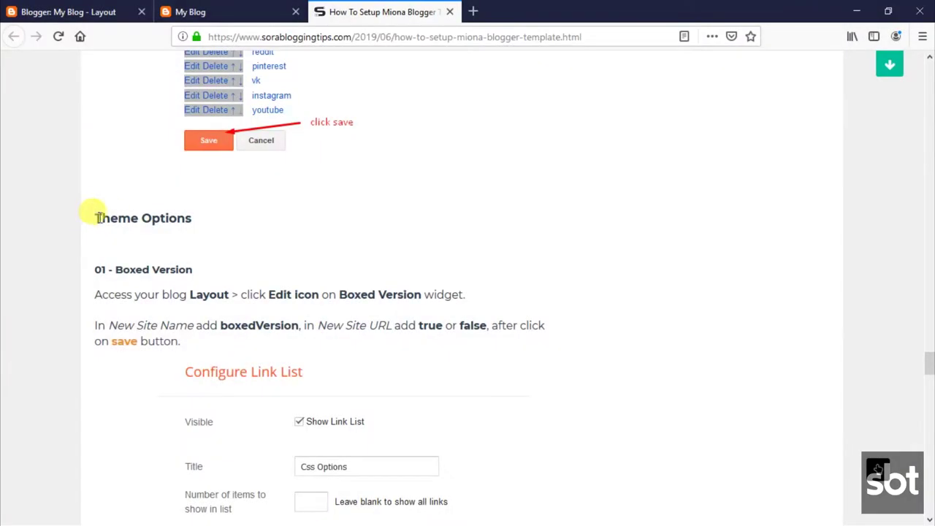
- Read the guide's Theme Options instructions for the Boxed Version widget and examine its boxedVersion example image
{"action": "left_click_drag", "start_coordinate": [97, 216], "coordinate": [188, 211]}
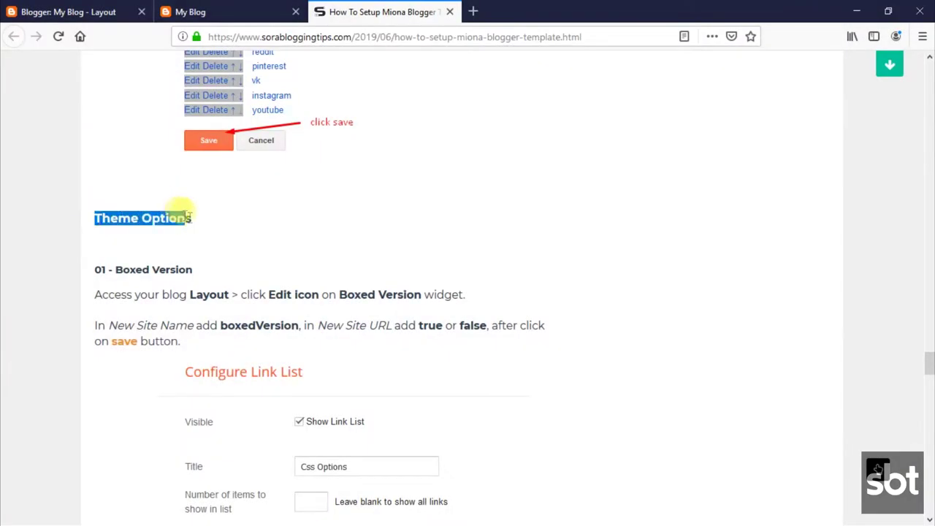
{"action": "left_click", "coordinate": [116, 252]}
{"action": "left_click_drag", "start_coordinate": [97, 269], "coordinate": [198, 269]}
{"action": "left_click", "coordinate": [140, 296]}
{"action": "left_click_drag", "start_coordinate": [97, 299], "coordinate": [298, 327]}
{"action": "left_click", "coordinate": [104, 299]}
{"action": "left_click", "coordinate": [302, 327]}
{"action": "scroll", "coordinate": [301, 327], "scroll_direction": "down", "scroll_amount": 1}
{"action": "scroll", "coordinate": [301, 327], "scroll_direction": "down", "scroll_amount": 5}
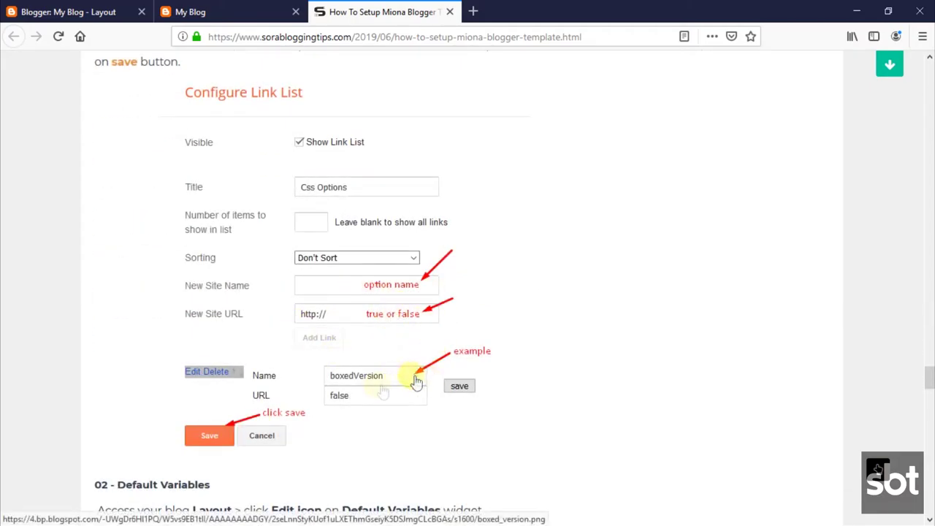
- Read the guide's Default Variables instructions and example image, and locate the Theme Options section in the blog's layout
{"action": "scroll", "coordinate": [246, 400], "scroll_direction": "down", "scroll_amount": 3}
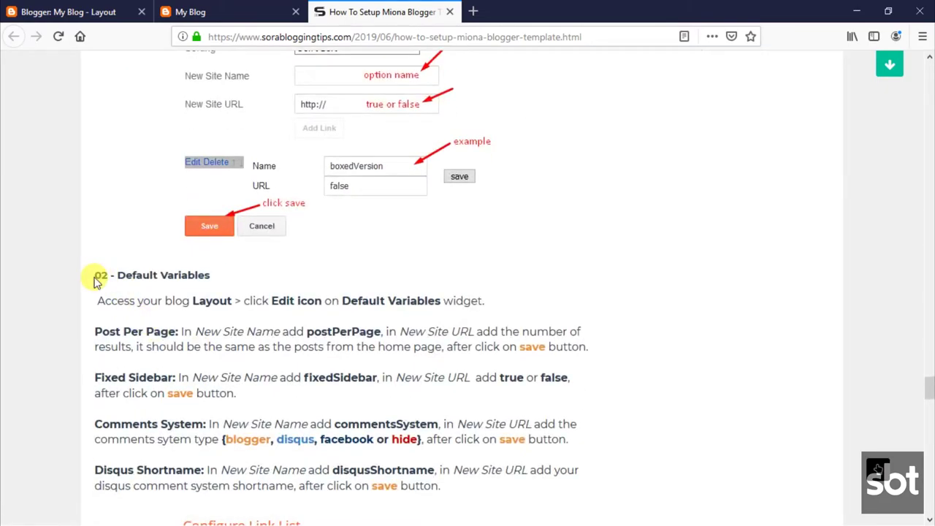
{"action": "left_click_drag", "start_coordinate": [95, 275], "coordinate": [241, 279]}
{"action": "left_click", "coordinate": [162, 317]}
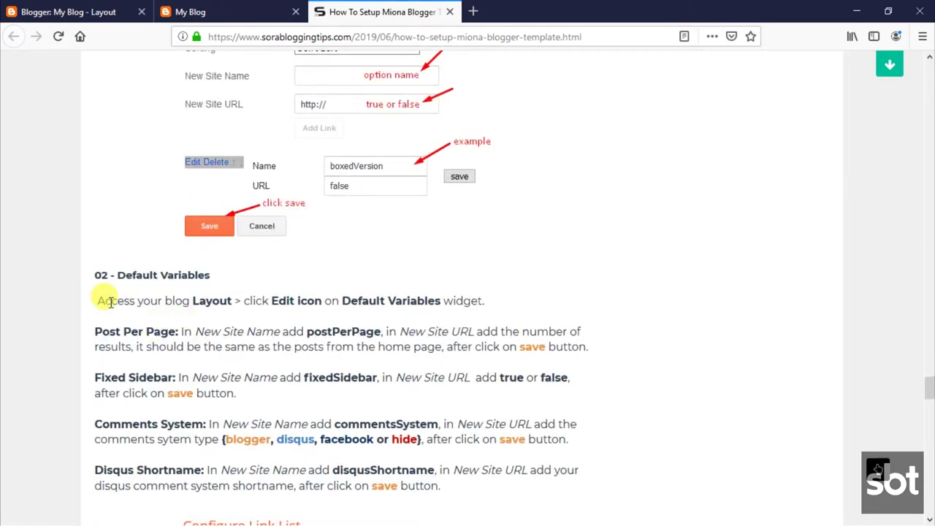
{"action": "left_click_drag", "start_coordinate": [97, 300], "coordinate": [447, 482]}
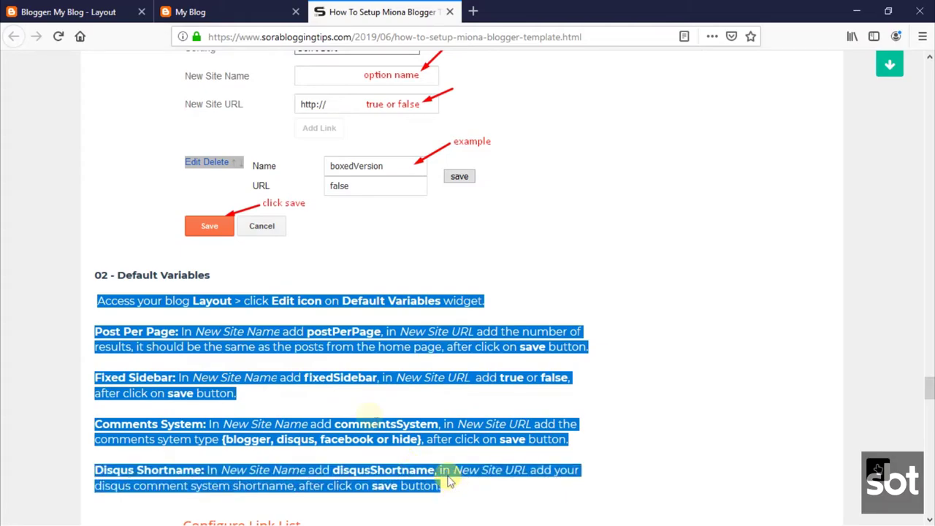
{"action": "scroll", "coordinate": [222, 348], "scroll_direction": "down", "scroll_amount": 2}
{"action": "scroll", "coordinate": [323, 323], "scroll_direction": "down", "scroll_amount": 3}
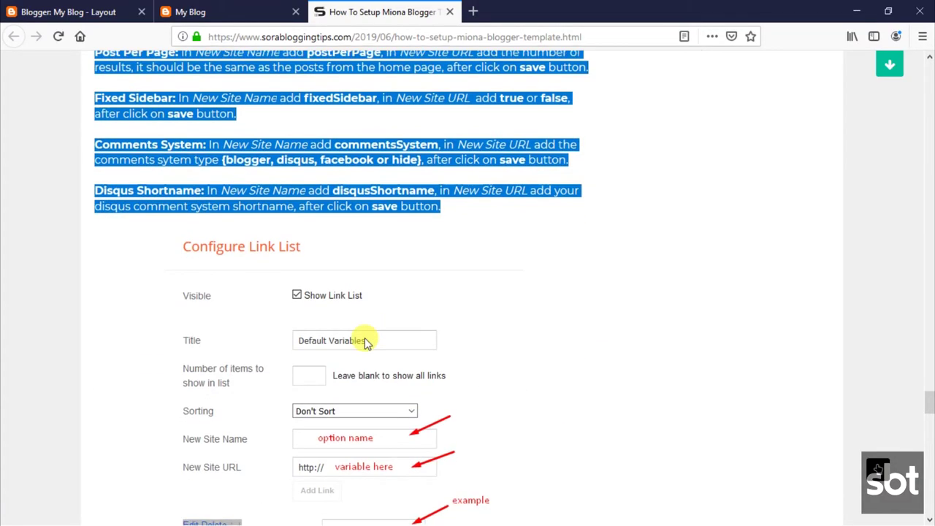
{"action": "scroll", "coordinate": [284, 345], "scroll_direction": "up", "scroll_amount": 1}
{"action": "scroll", "coordinate": [278, 342], "scroll_direction": "up", "scroll_amount": 5}
{"action": "left_click", "coordinate": [224, 298]}
{"action": "scroll", "coordinate": [225, 298], "scroll_direction": "up", "scroll_amount": 4}
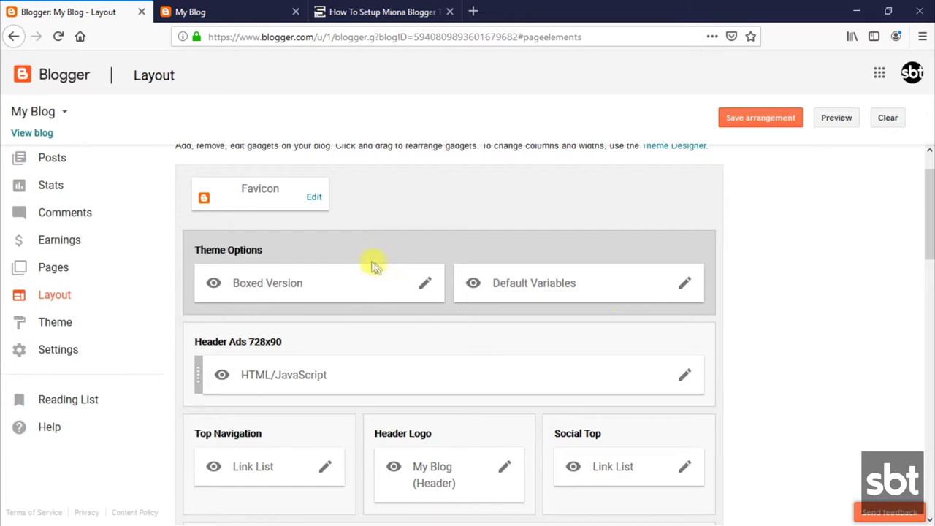
- Set the boxedVersion link's URL to true in the Boxed Version gadget of Theme Options and save the gadget
{"action": "left_click", "coordinate": [424, 285]}
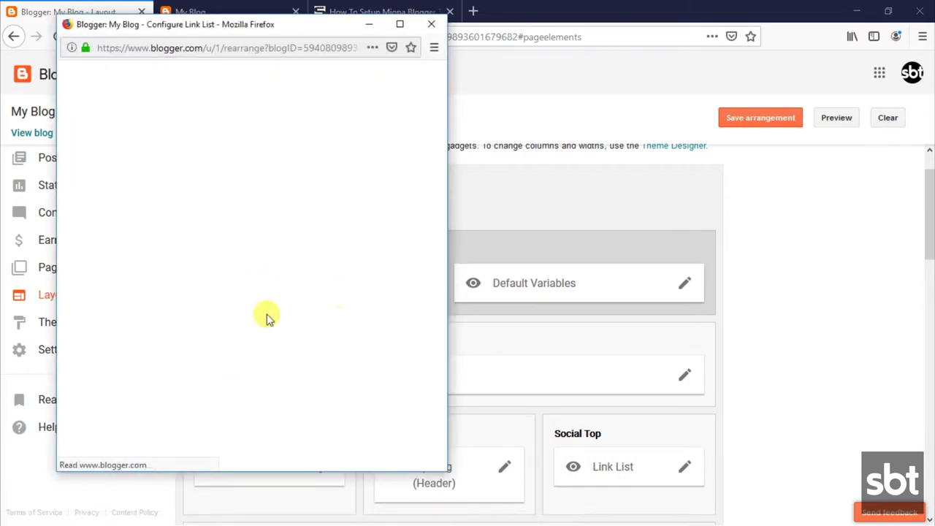
{"action": "left_click", "coordinate": [100, 400]}
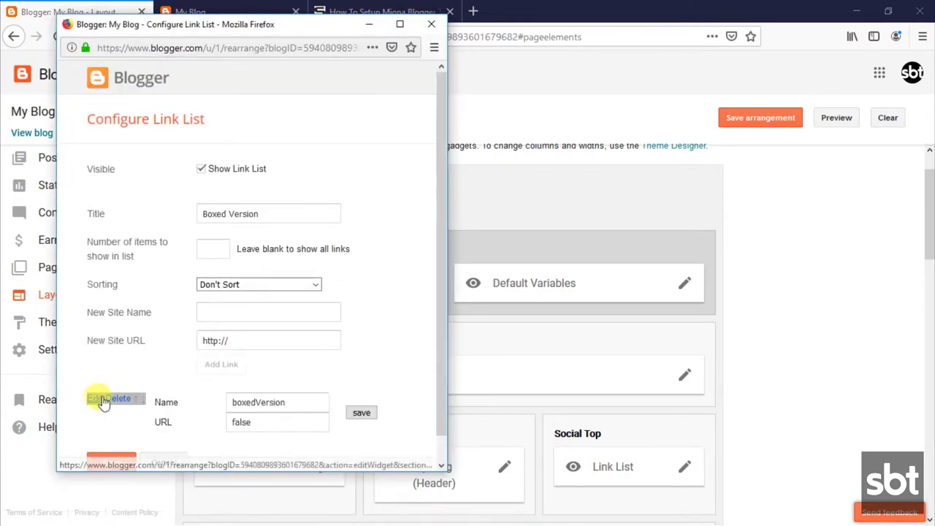
{"action": "scroll", "coordinate": [215, 377], "scroll_direction": "down", "scroll_amount": 1}
{"action": "left_click", "coordinate": [265, 396]}
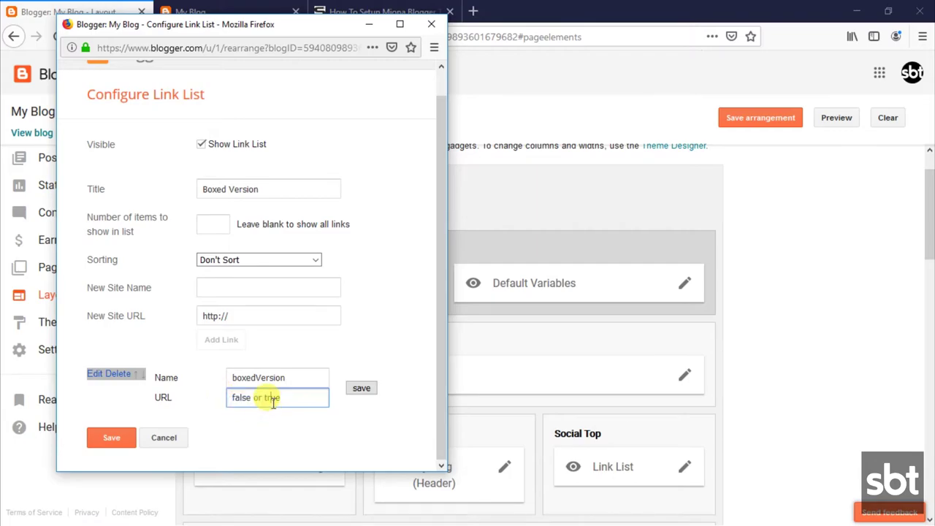
{"action": "left_click_drag", "start_coordinate": [284, 398], "coordinate": [254, 399]}
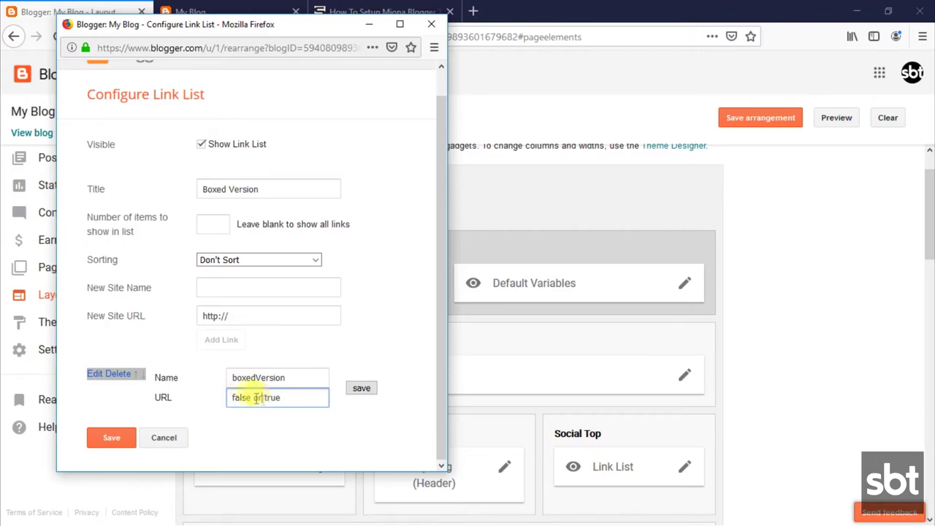
{"action": "left_click_drag", "start_coordinate": [259, 397], "coordinate": [209, 397]}
{"action": "key", "text": "BackSpace"}
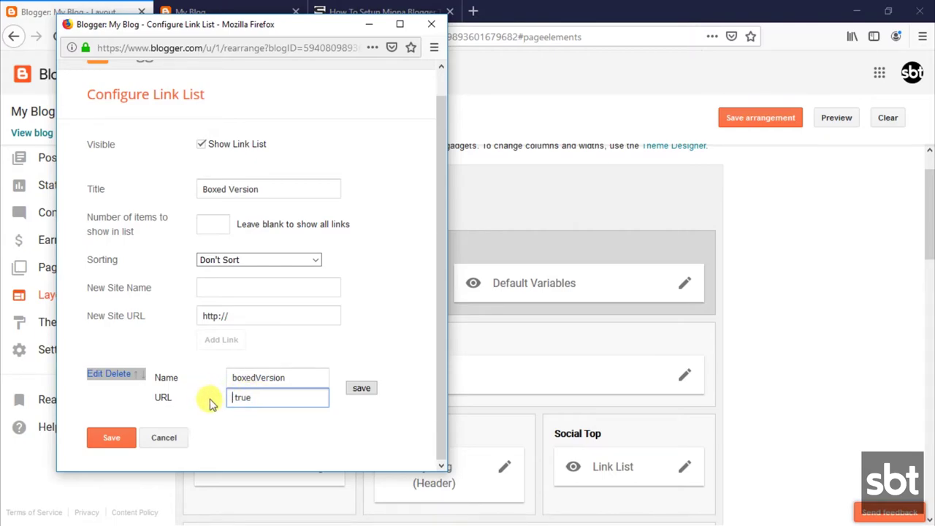
{"action": "left_click", "coordinate": [363, 388]}
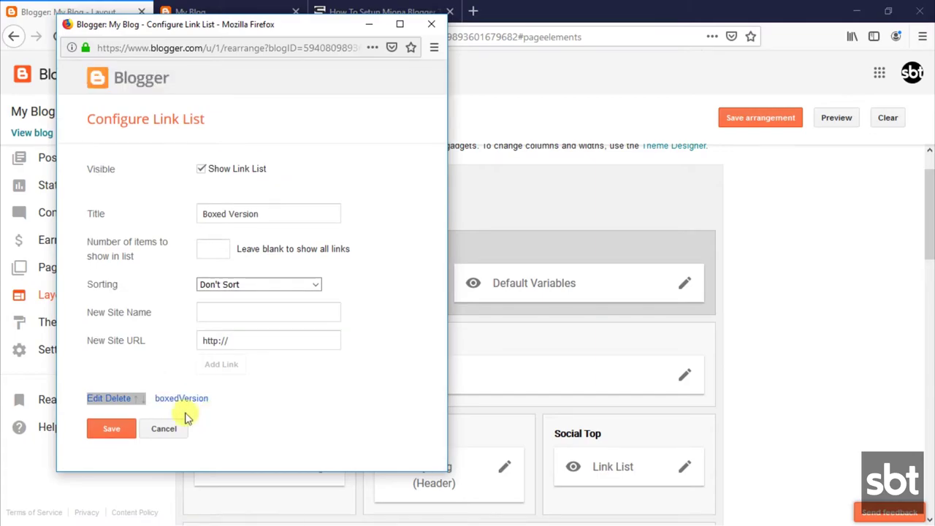
{"action": "left_click", "coordinate": [121, 428]}
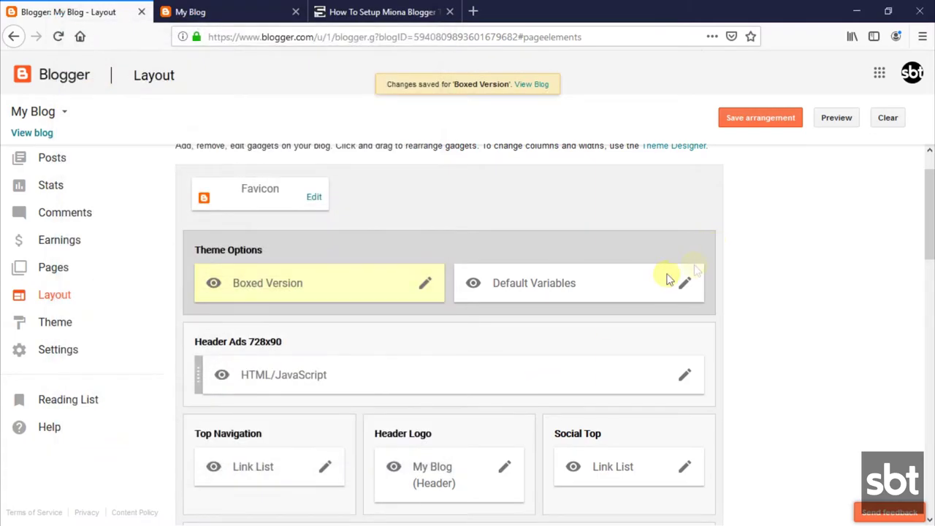
- In the Default Variables gadget of Theme Options, set the postPerPage link's URL to 6 and save that link
{"action": "left_click", "coordinate": [681, 284]}
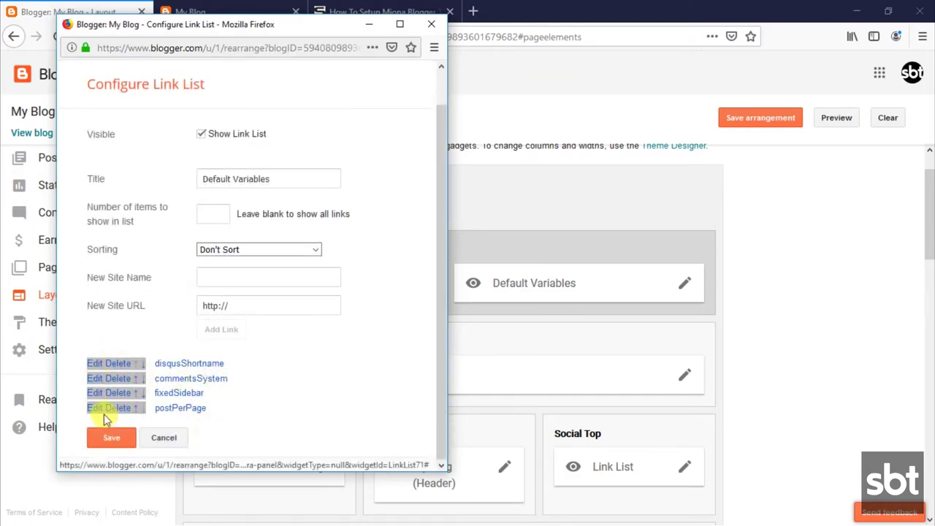
{"action": "left_click", "coordinate": [97, 408]}
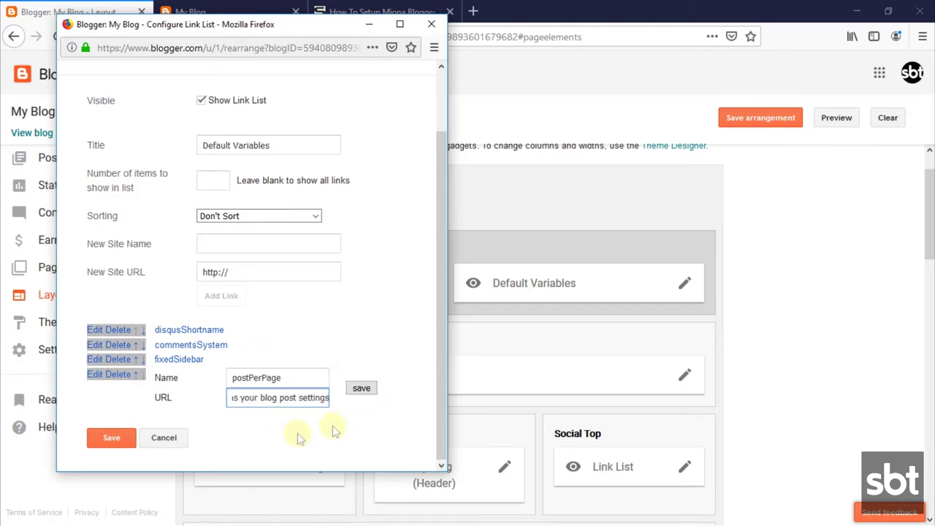
{"action": "key", "text": "ctrl+a"}
{"action": "type", "text": "6"}
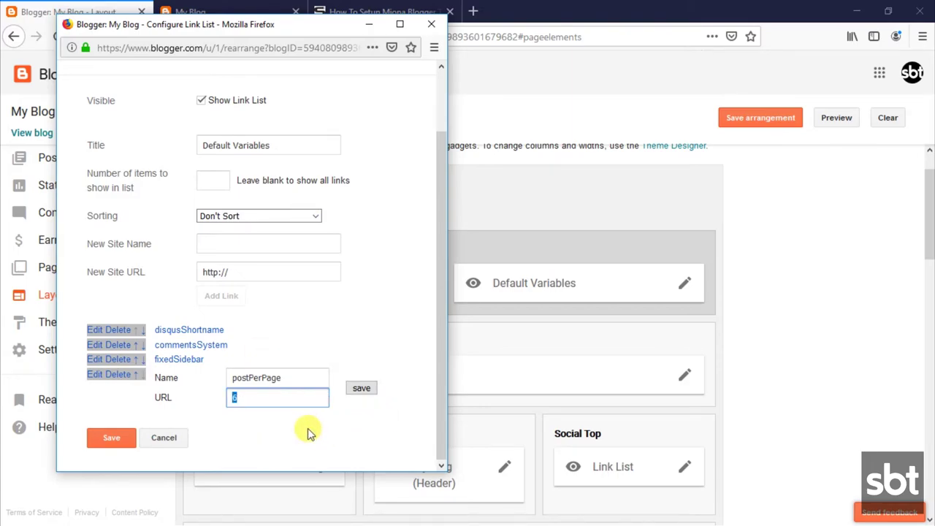
{"action": "left_click", "coordinate": [361, 388]}
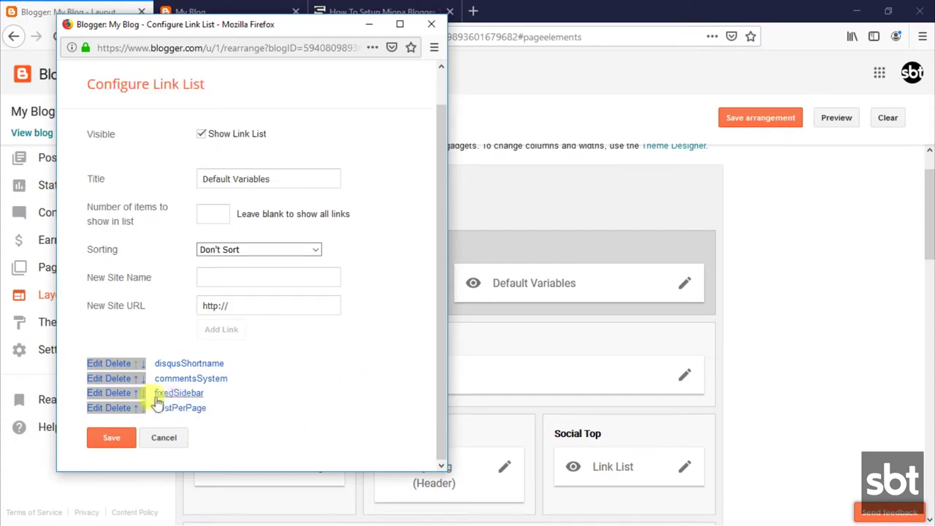
- Edit the fixedSidebar link in Default Variables so its URL is true, and save that link
{"action": "left_click", "coordinate": [105, 394]}
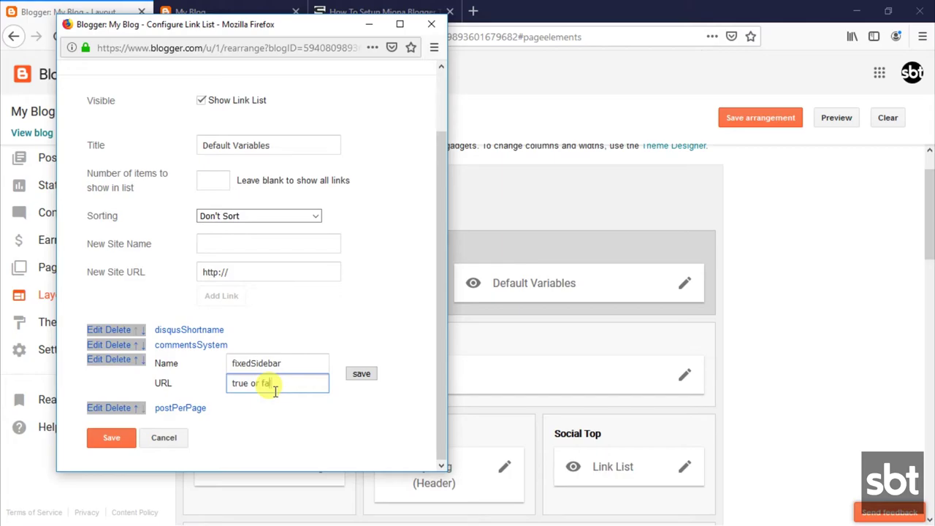
{"action": "type", "text": "or false"}
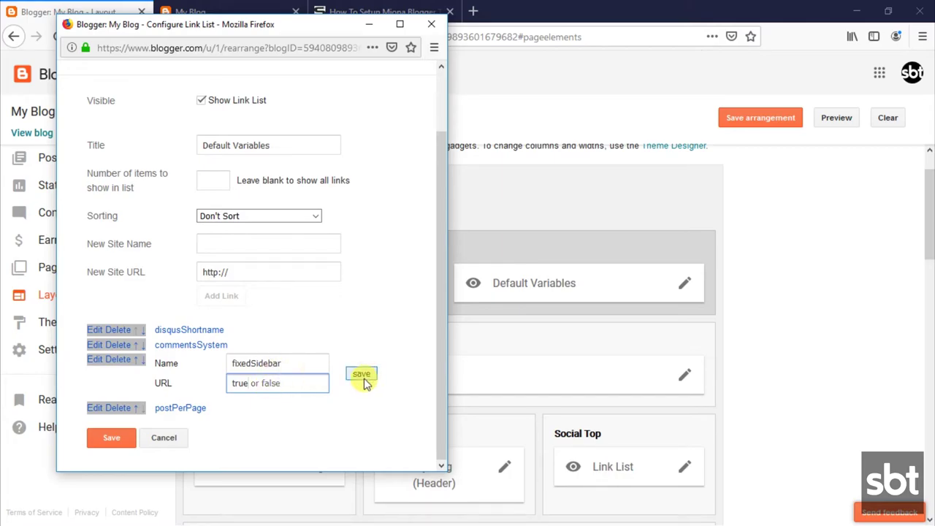
{"action": "left_click", "coordinate": [361, 376]}
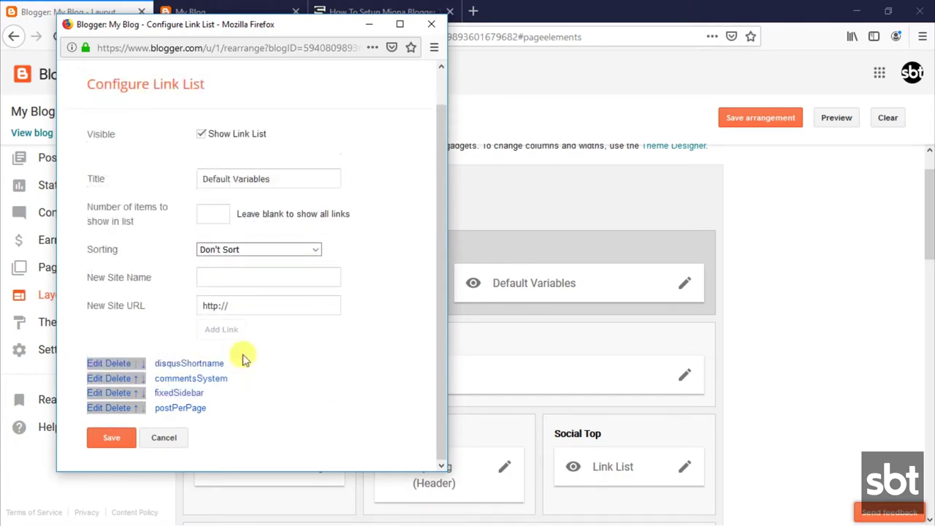
- Add "or facebook or disqus or hide" to the commentsSystem link's URL in Default Variables and save that link
{"action": "left_click", "coordinate": [102, 381]}
{"action": "left_click", "coordinate": [256, 436]}
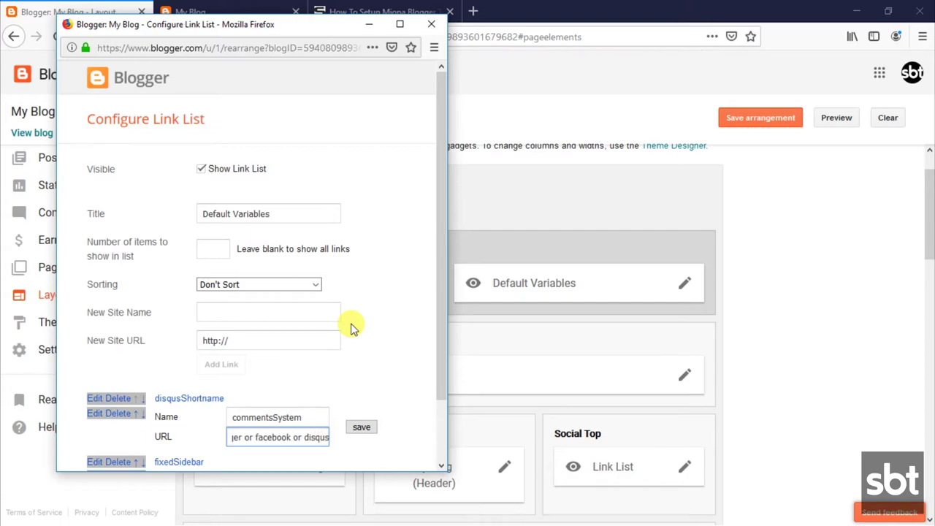
{"action": "type", "text": "or facebook or disqus d"}
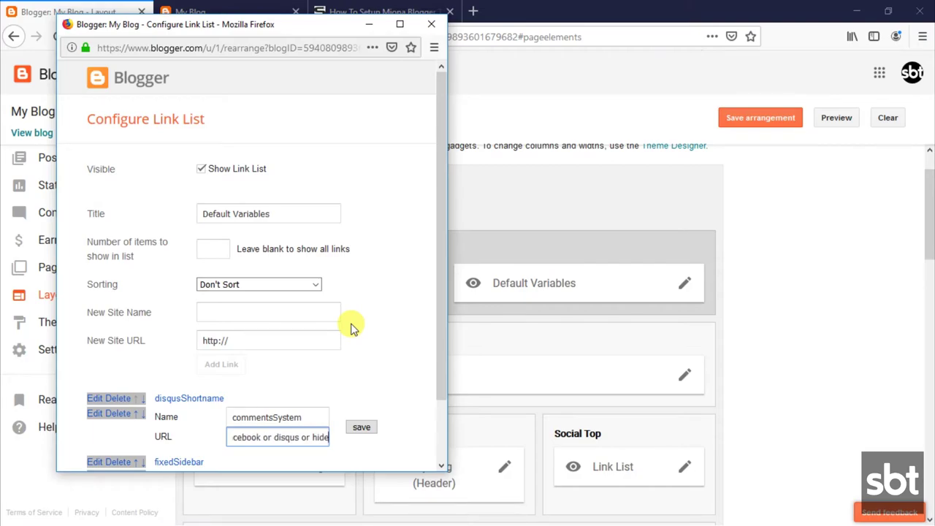
{"action": "left_click", "coordinate": [361, 428]}
- Enter "if you are using disqus then add your shortname here" as the disqusShortname link's URL and save the Default Variables gadget
{"action": "left_click", "coordinate": [95, 398]}
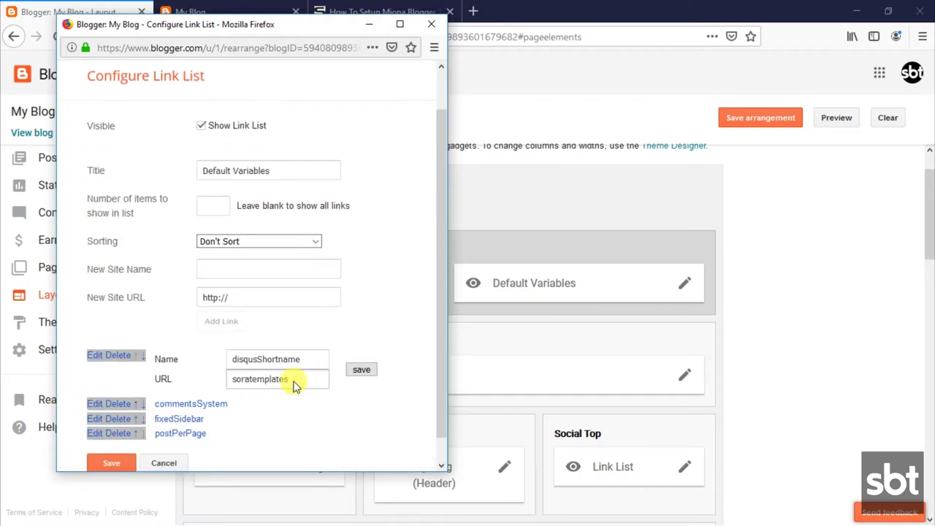
{"action": "type", "text": "if you are using dis"}
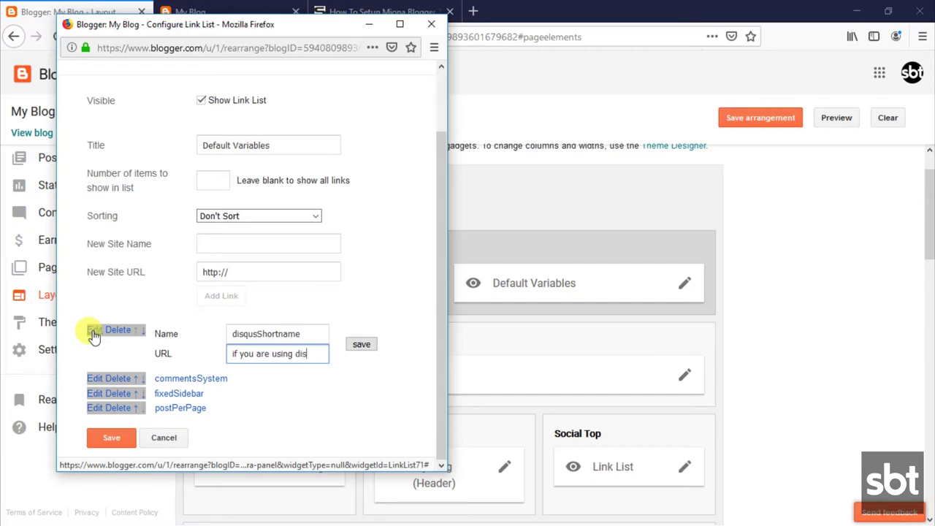
{"action": "type", "text": "hen ad"}
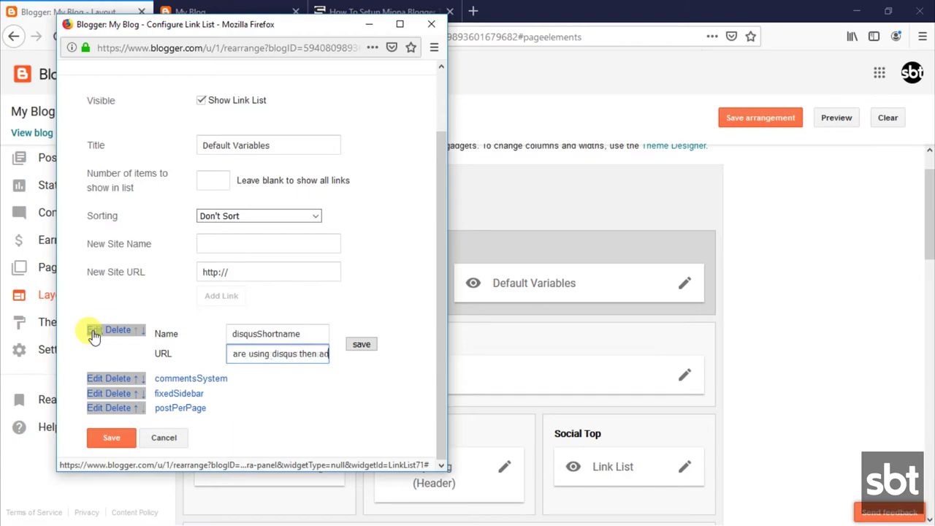
{"action": "type", "text": "d your"}
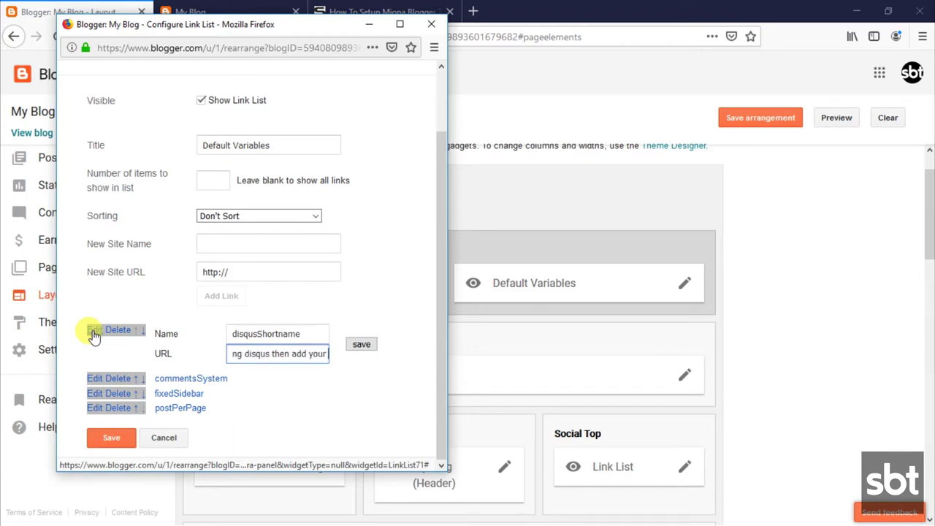
{"action": "type", "text": " shortna"}
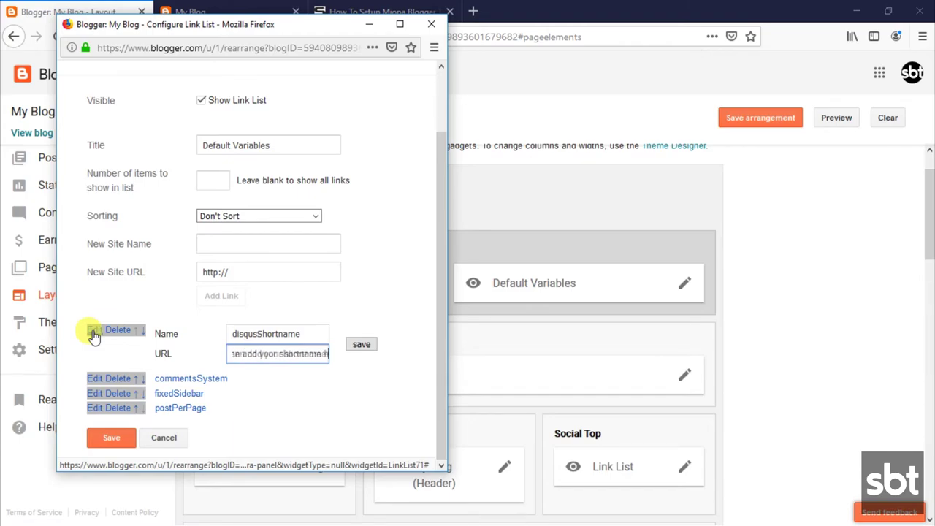
{"action": "type", "text": "me here"}
{"action": "key", "text": "Home"}
{"action": "key", "text": "ctrl+a"}
{"action": "left_click", "coordinate": [359, 344]}
{"action": "left_click", "coordinate": [113, 441]}
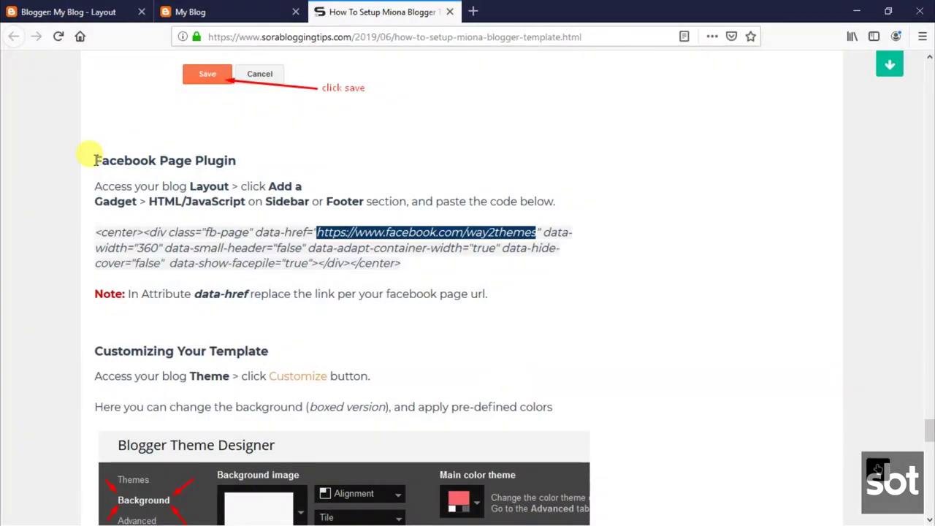
- Read the guide's Facebook Page Plugin instructions and note, and copy the whole fb-page embed code
{"action": "left_click_drag", "start_coordinate": [95, 160], "coordinate": [234, 161]}
{"action": "left_click", "coordinate": [103, 180]}
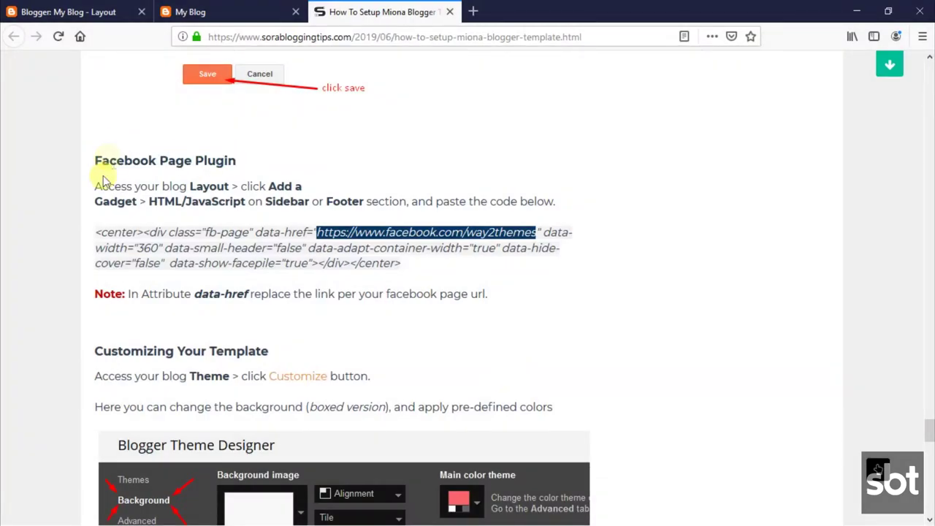
{"action": "left_click_drag", "start_coordinate": [96, 184], "coordinate": [359, 283]}
{"action": "left_click", "coordinate": [350, 284]}
{"action": "left_click_drag", "start_coordinate": [95, 293], "coordinate": [476, 295]}
{"action": "left_click", "coordinate": [282, 266]}
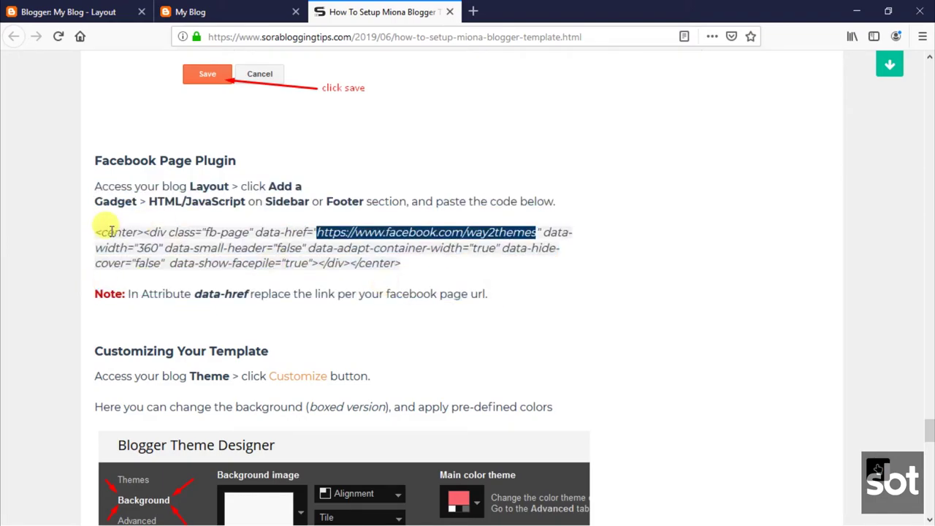
{"action": "left_click_drag", "start_coordinate": [98, 232], "coordinate": [391, 267]}
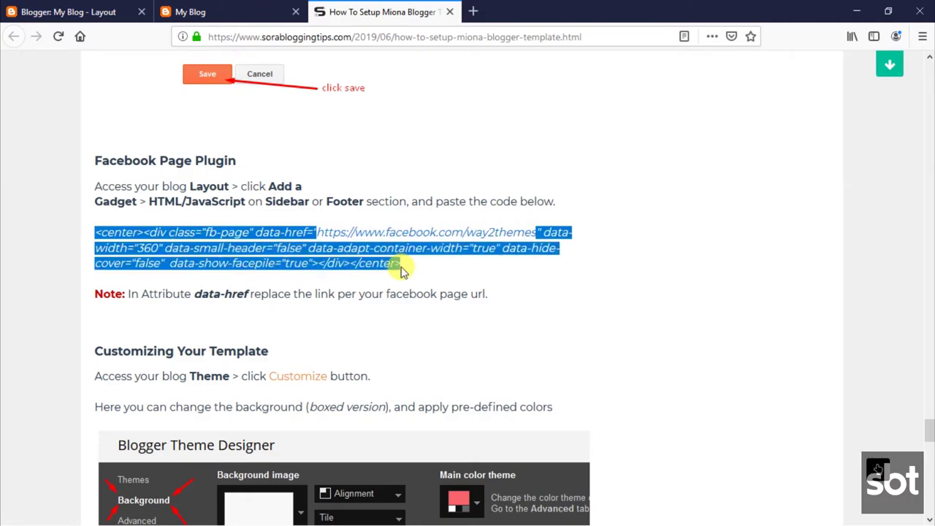
{"action": "right_click", "coordinate": [333, 252]}
{"action": "left_click", "coordinate": [355, 266]}
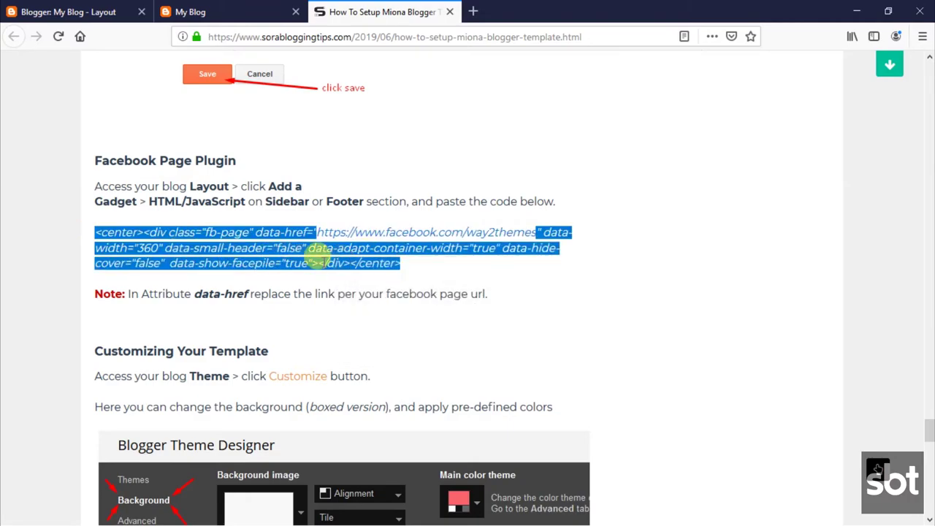
- Replace the content of the Facebook gadget in the layout's Sidebar Right (B) section with the copied embed code and save it
{"action": "left_click", "coordinate": [122, 7]}
{"action": "scroll", "coordinate": [796, 414], "scroll_direction": "down", "scroll_amount": 5}
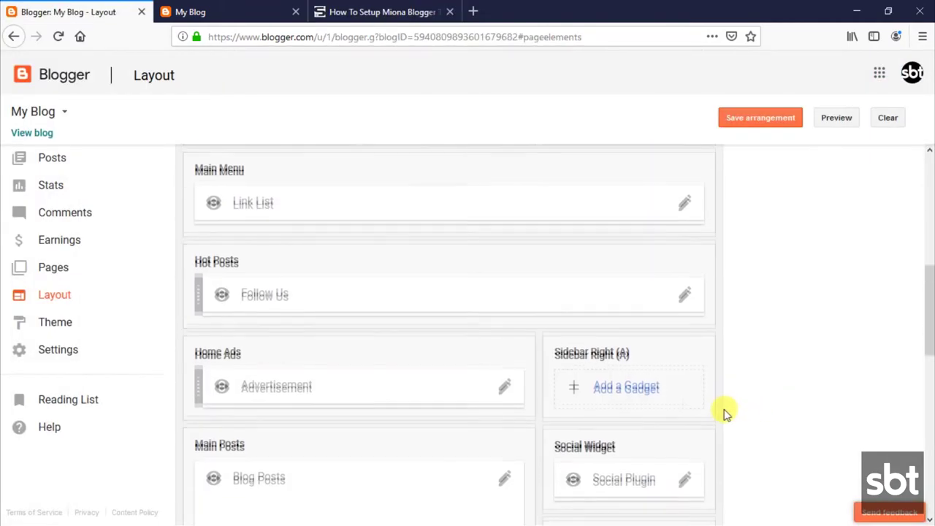
{"action": "scroll", "coordinate": [725, 413], "scroll_direction": "down", "scroll_amount": 4}
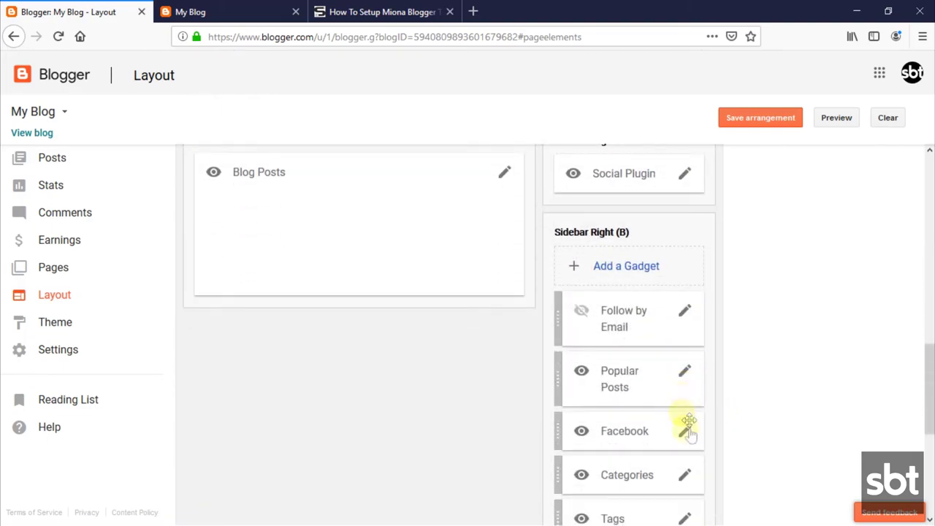
{"action": "left_click", "coordinate": [686, 431]}
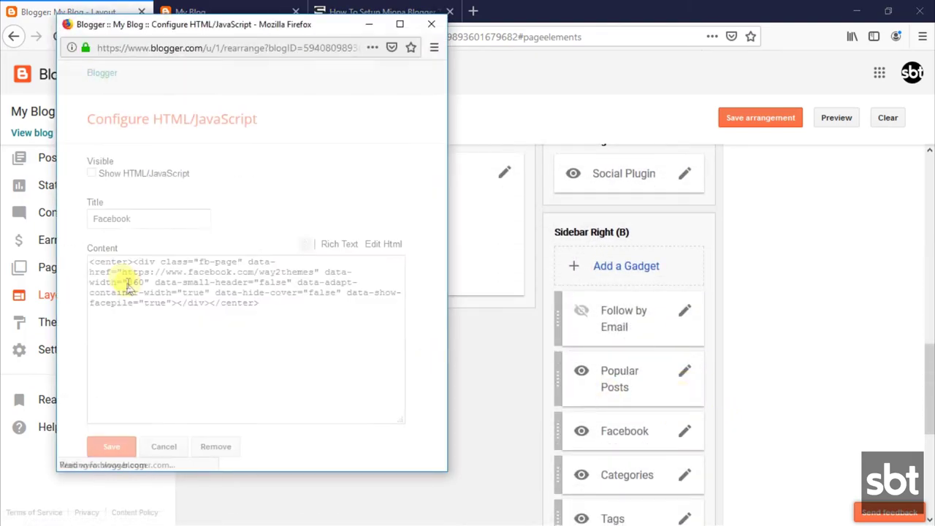
{"action": "key", "text": "ctrl+a"}
{"action": "left_click", "coordinate": [211, 307]}
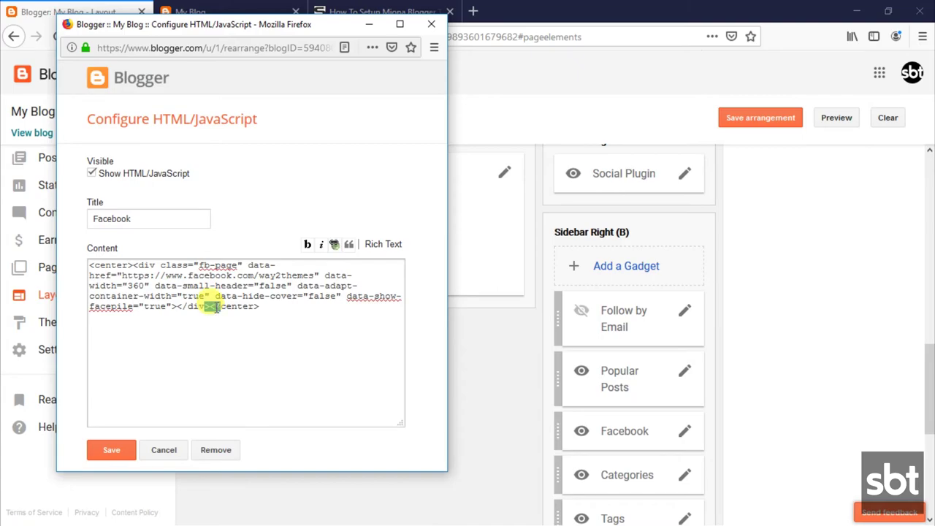
{"action": "key", "text": "ctrl+a"}
{"action": "right_click", "coordinate": [216, 308]}
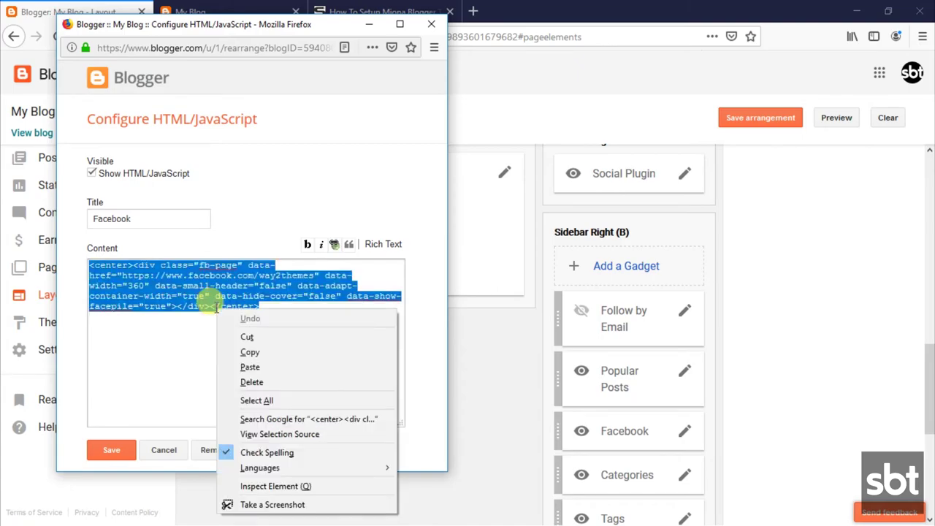
{"action": "left_click", "coordinate": [248, 381]}
{"action": "right_click", "coordinate": [214, 292]}
{"action": "left_click", "coordinate": [246, 355]}
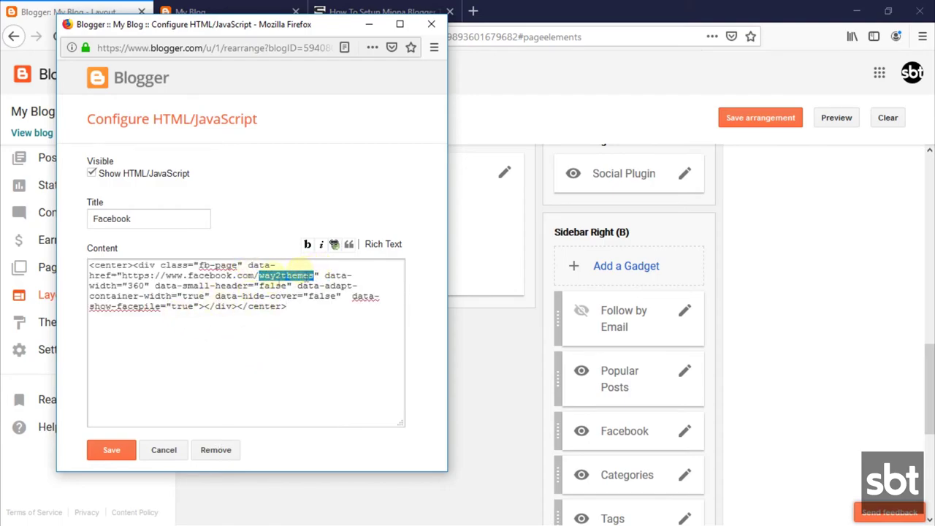
{"action": "left_click", "coordinate": [110, 451]}
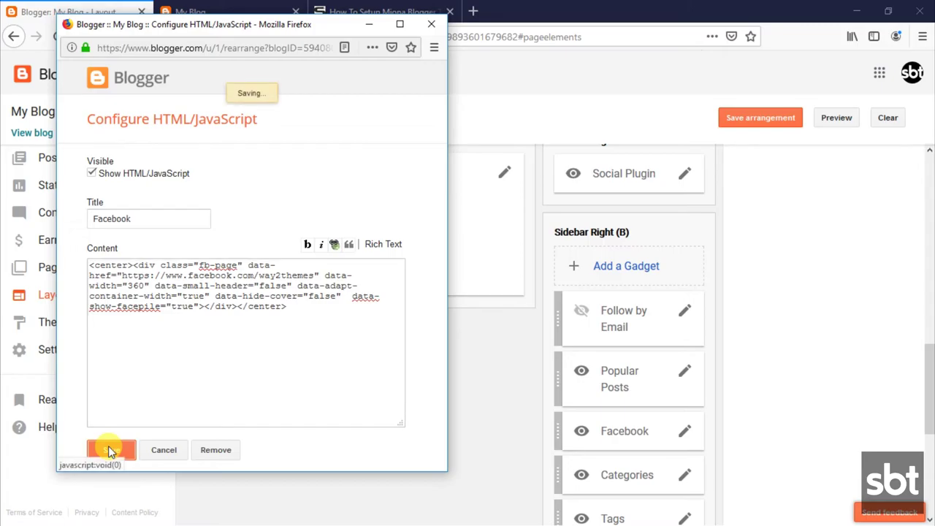
- Check the Facebook widget in the live blog's sidebar and find the guide's Customizing Your Template section
{"action": "left_click", "coordinate": [219, 12]}
{"action": "scroll", "coordinate": [828, 241], "scroll_direction": "down", "scroll_amount": 10}
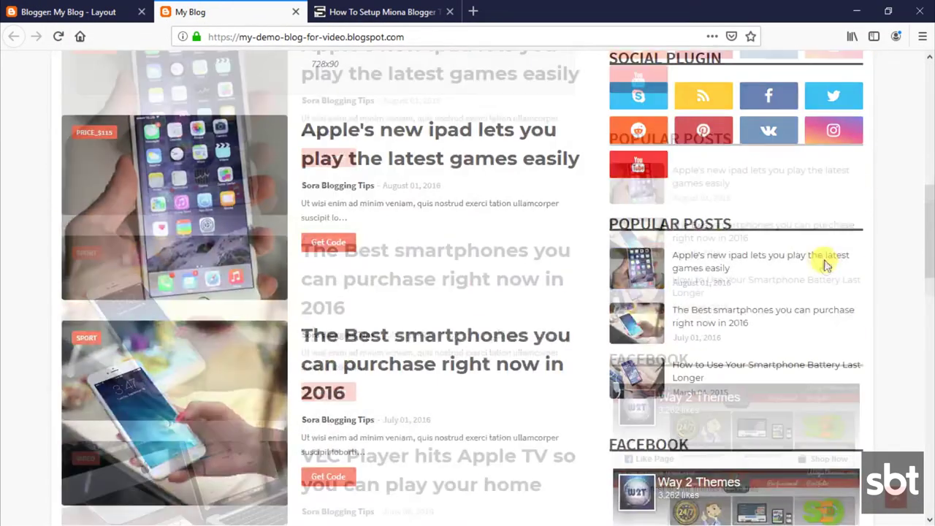
{"action": "scroll", "coordinate": [818, 249], "scroll_direction": "down", "scroll_amount": 4}
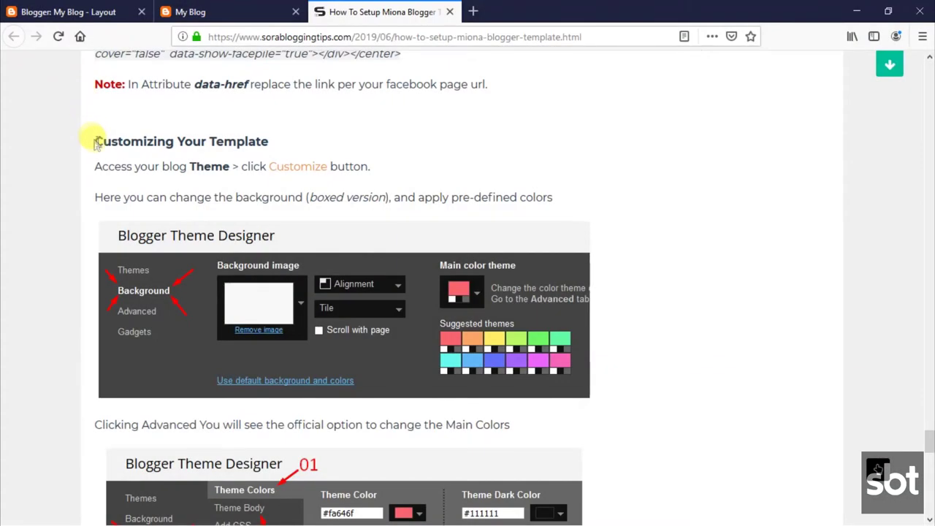
- Read the guide's Customizing Your Template section on changing the background, pre-defined colors and Advanced main colors
{"action": "left_click_drag", "start_coordinate": [121, 141], "coordinate": [285, 147]}
{"action": "left_click", "coordinate": [106, 160]}
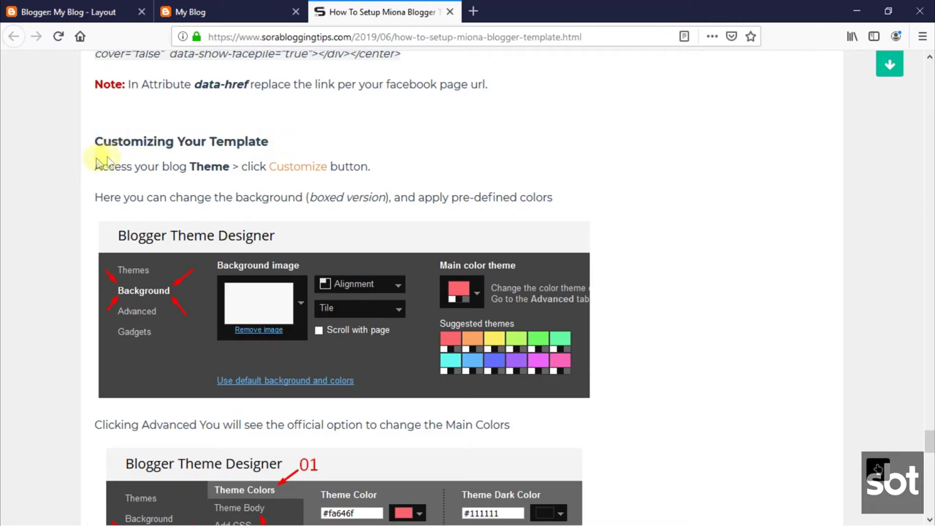
{"action": "left_click_drag", "start_coordinate": [96, 166], "coordinate": [542, 198]}
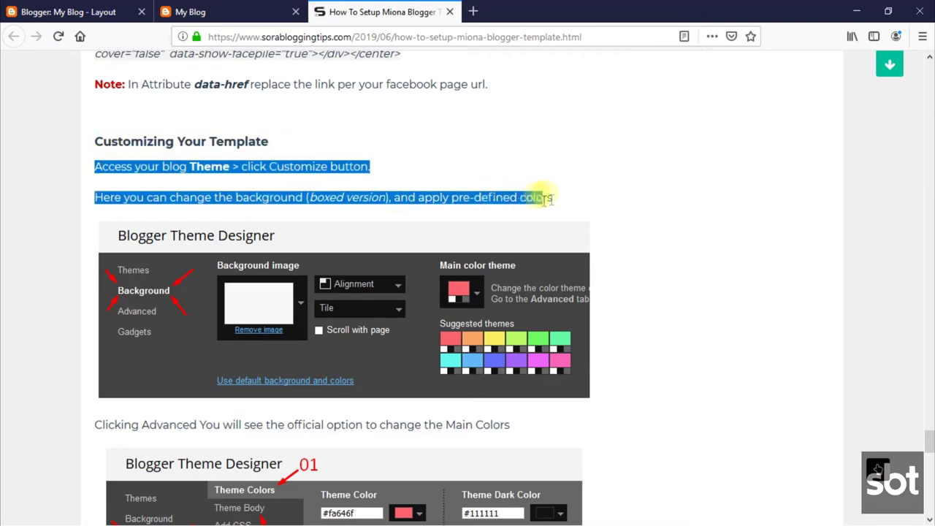
{"action": "left_click", "coordinate": [472, 189]}
{"action": "scroll", "coordinate": [292, 241], "scroll_direction": "down", "scroll_amount": 3}
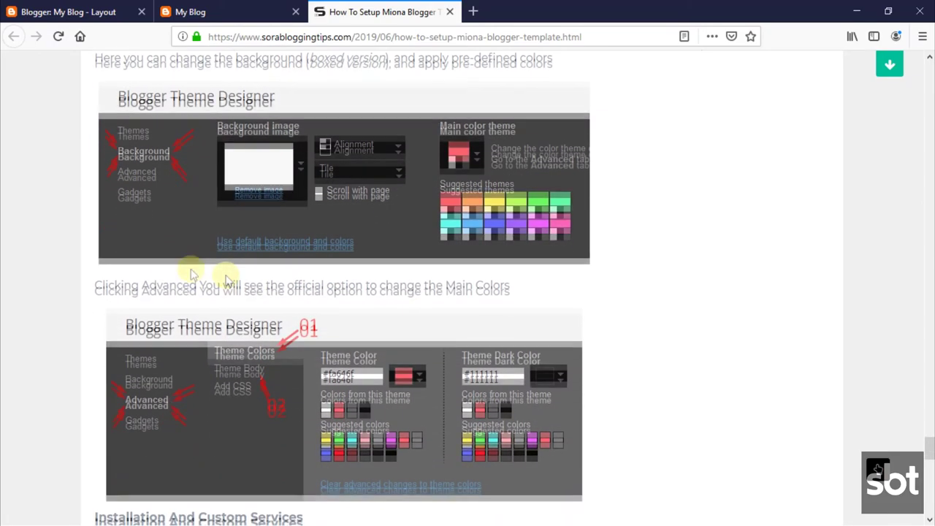
{"action": "left_click_drag", "start_coordinate": [97, 285], "coordinate": [458, 287]}
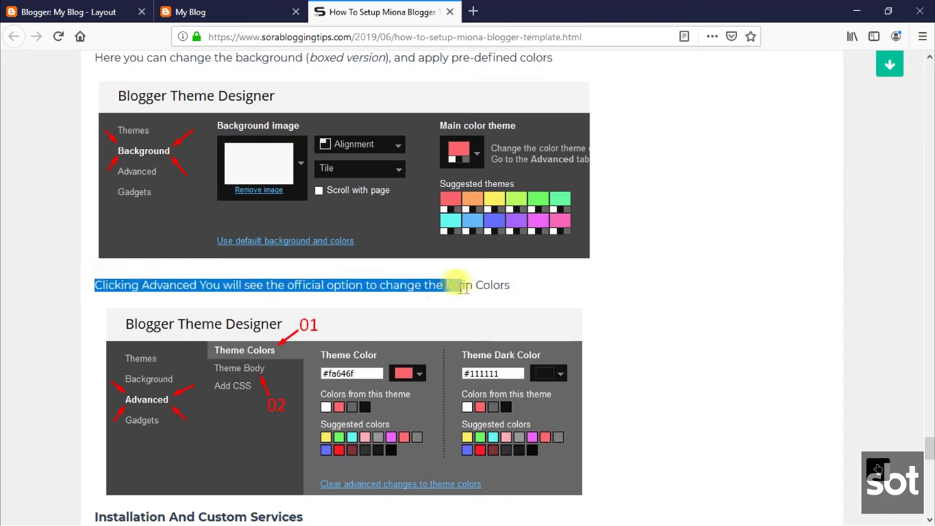
{"action": "left_click", "coordinate": [455, 287]}
{"action": "scroll", "coordinate": [323, 321], "scroll_direction": "down", "scroll_amount": 2}
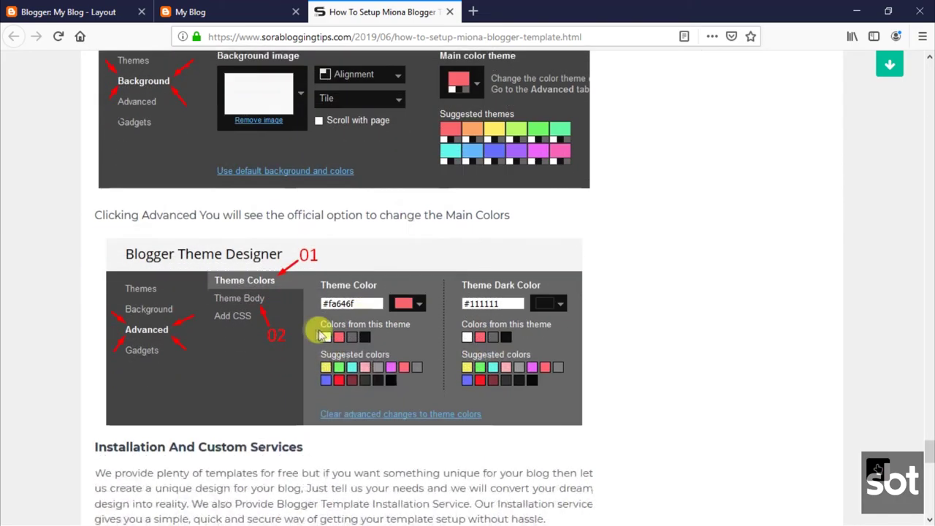
- Return to the Blogger dashboard and open the Advanced theme color settings in the blog's Theme Designer
{"action": "left_click", "coordinate": [141, 6]}
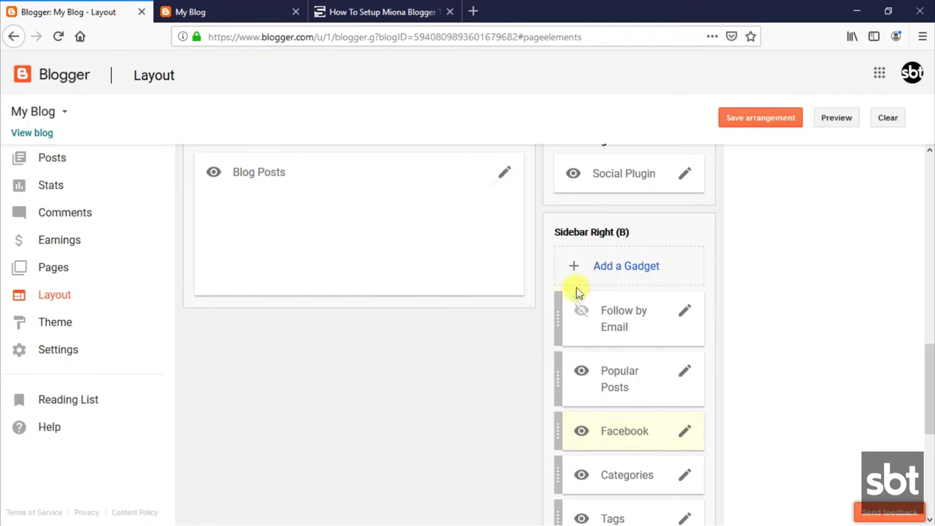
{"action": "scroll", "coordinate": [574, 293], "scroll_direction": "up", "scroll_amount": 5}
{"action": "left_click", "coordinate": [63, 328]}
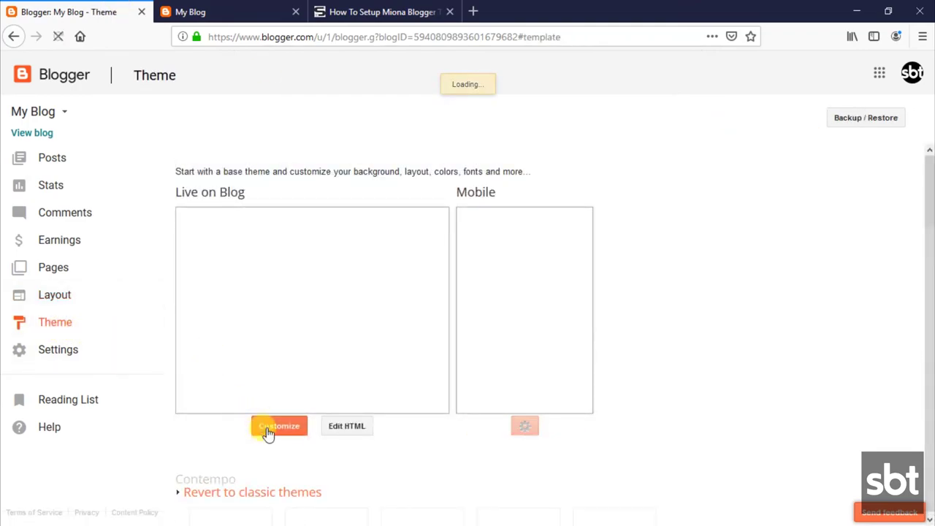
{"action": "left_click", "coordinate": [267, 432]}
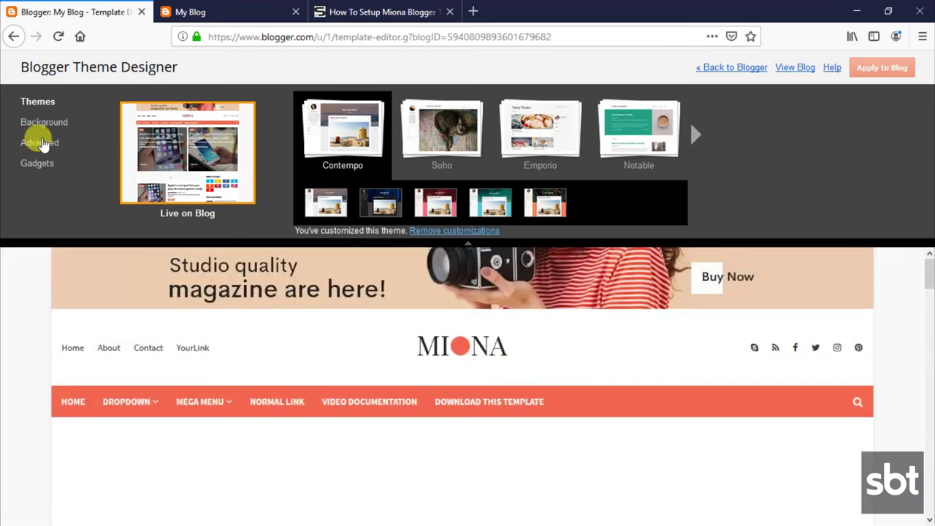
{"action": "left_click", "coordinate": [42, 143]}
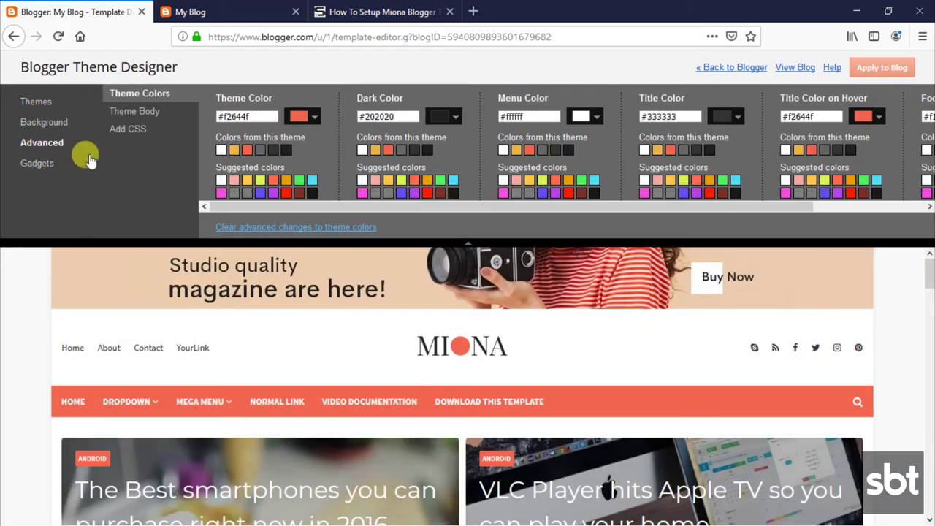
- Set Theme Color to #b443ea, Dark Color to #191919, Menu Color to #f8ffff and Title Color to #793127, and review the remaining theme colors
{"action": "left_click", "coordinate": [273, 193]}
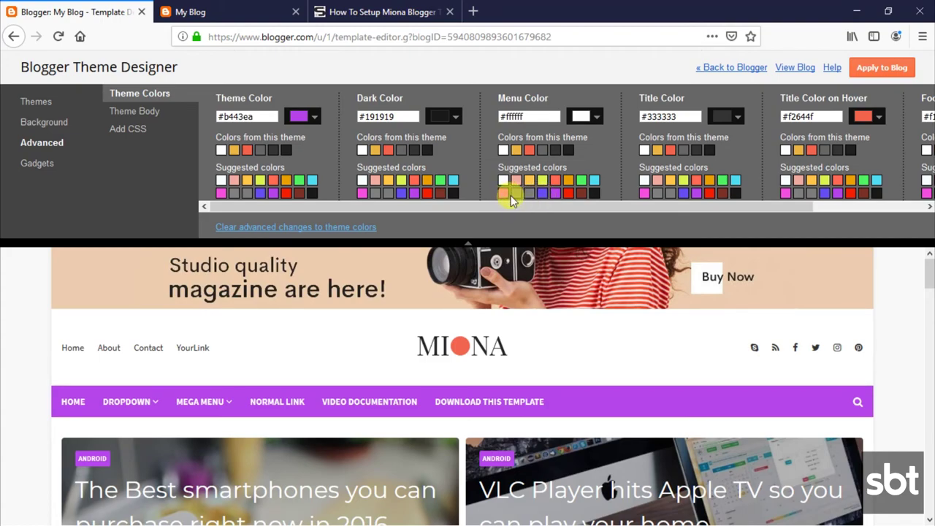
{"action": "left_click", "coordinate": [515, 181]}
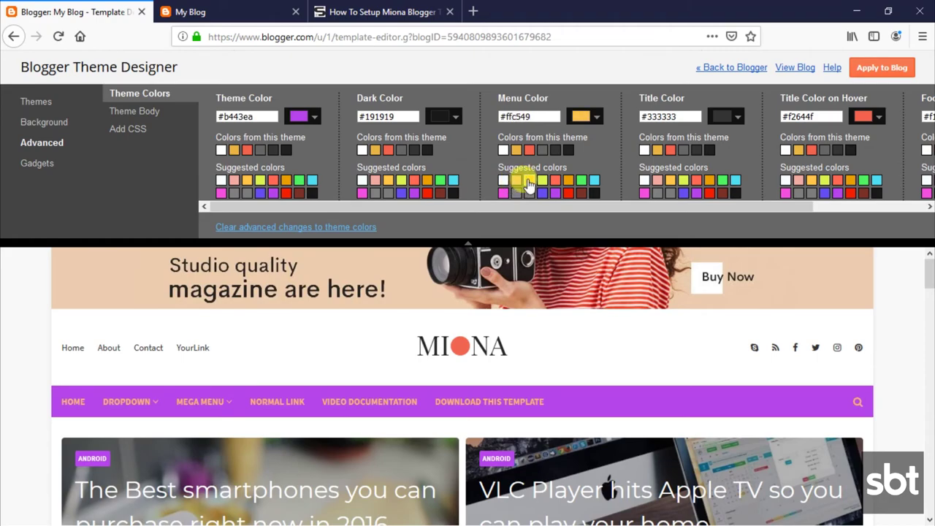
{"action": "left_click", "coordinate": [504, 182]}
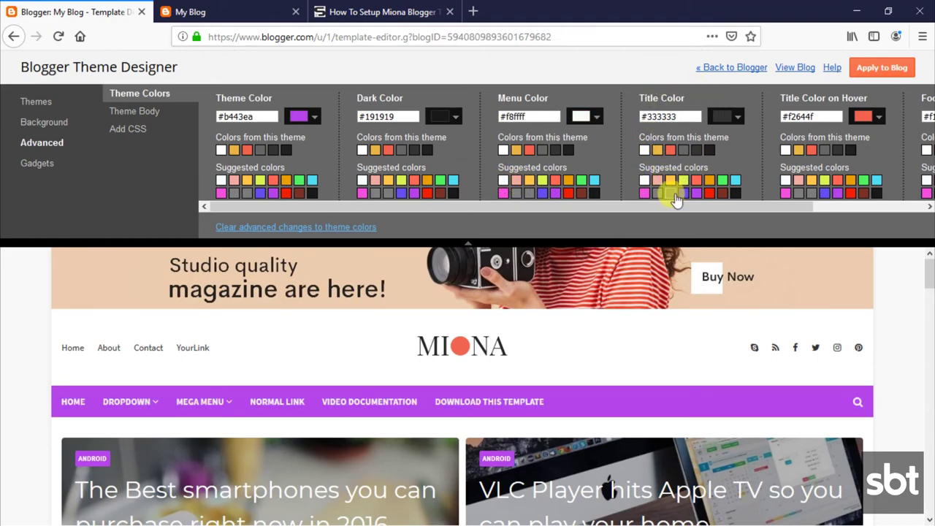
{"action": "left_click", "coordinate": [725, 193]}
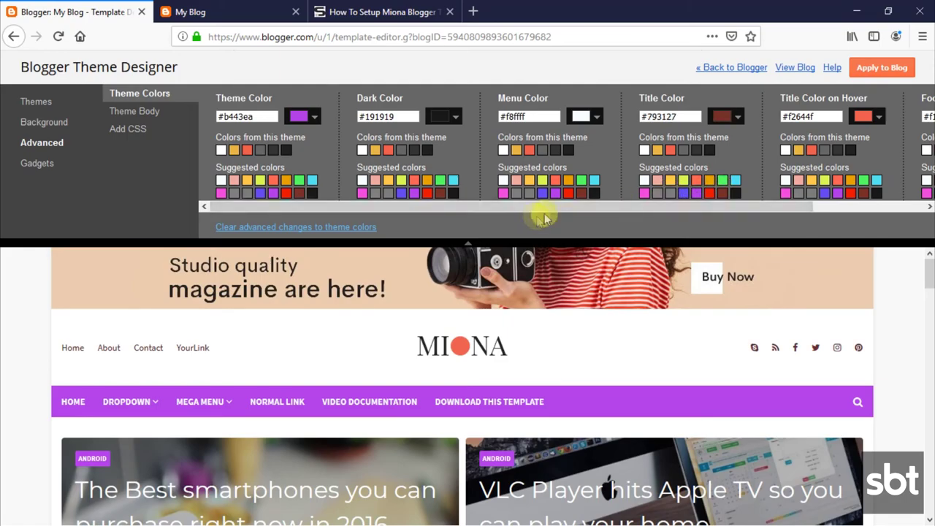
{"action": "left_click_drag", "start_coordinate": [547, 208], "coordinate": [689, 206]}
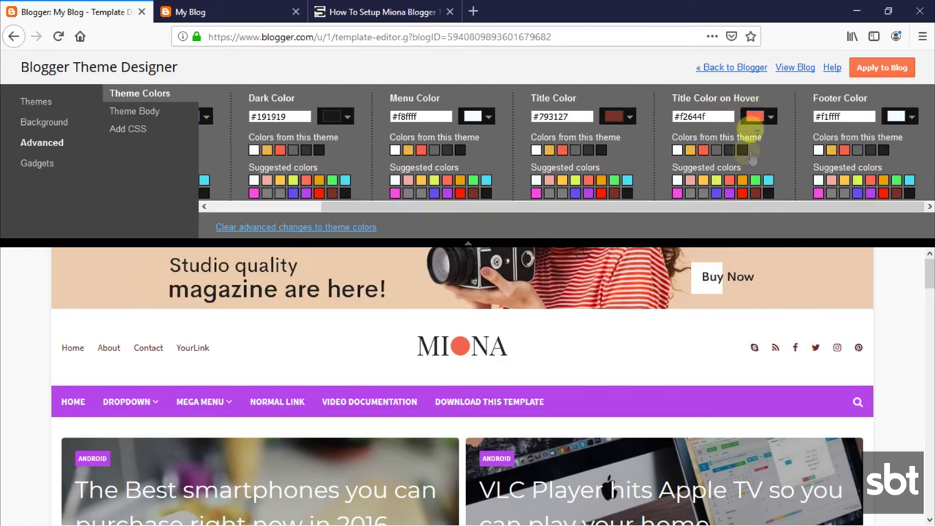
{"action": "left_click_drag", "start_coordinate": [538, 208], "coordinate": [394, 207]}
- Set the Theme Body's Body Background Color to the suggested green #277931 and apply the customizations to the blog
{"action": "left_click", "coordinate": [135, 111]}
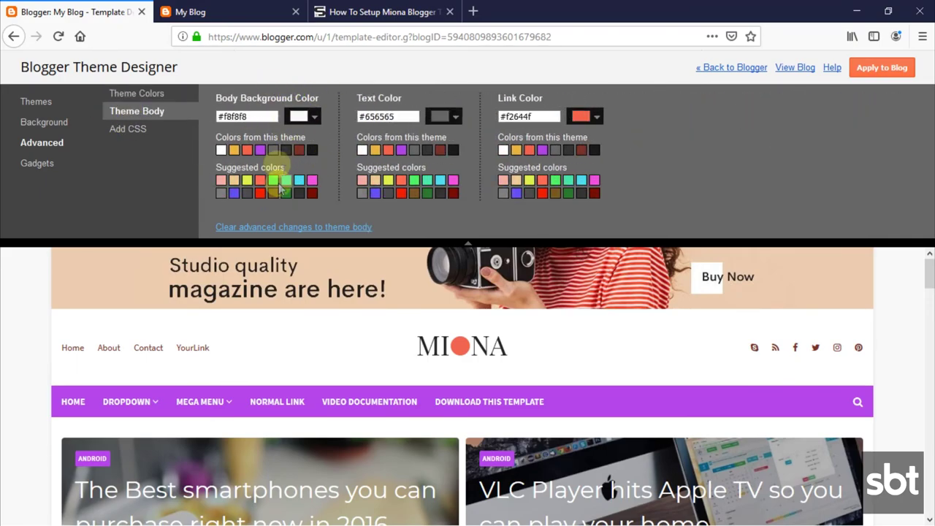
{"action": "left_click", "coordinate": [287, 193]}
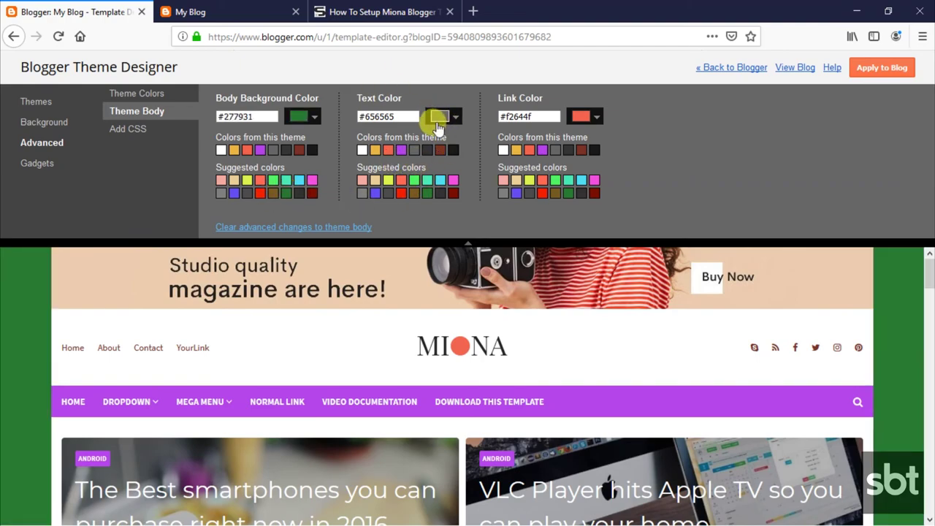
{"action": "left_click", "coordinate": [882, 68]}
- Reload the live blog and check the applied background, menu, title and label colors throughout the homepage
{"action": "left_click", "coordinate": [190, 12]}
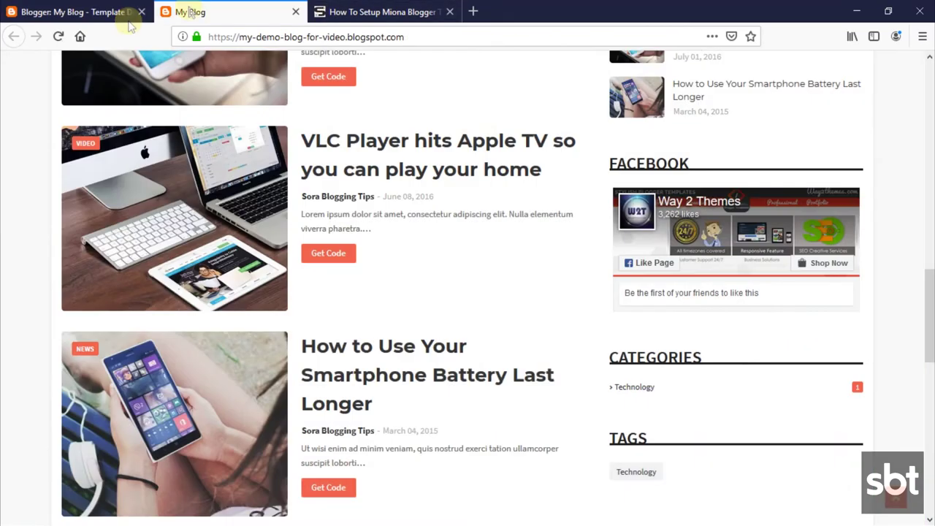
{"action": "left_click", "coordinate": [58, 36]}
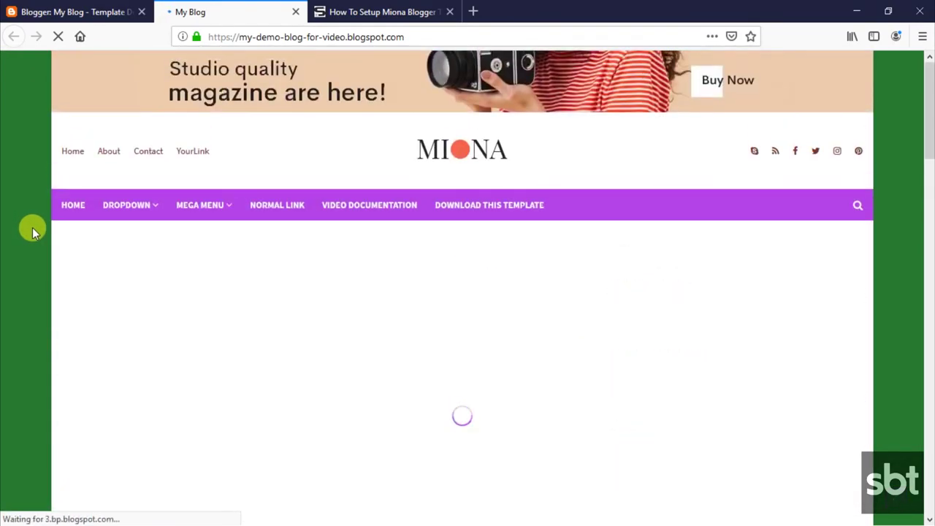
{"action": "scroll", "coordinate": [32, 227], "scroll_direction": "down", "scroll_amount": 8}
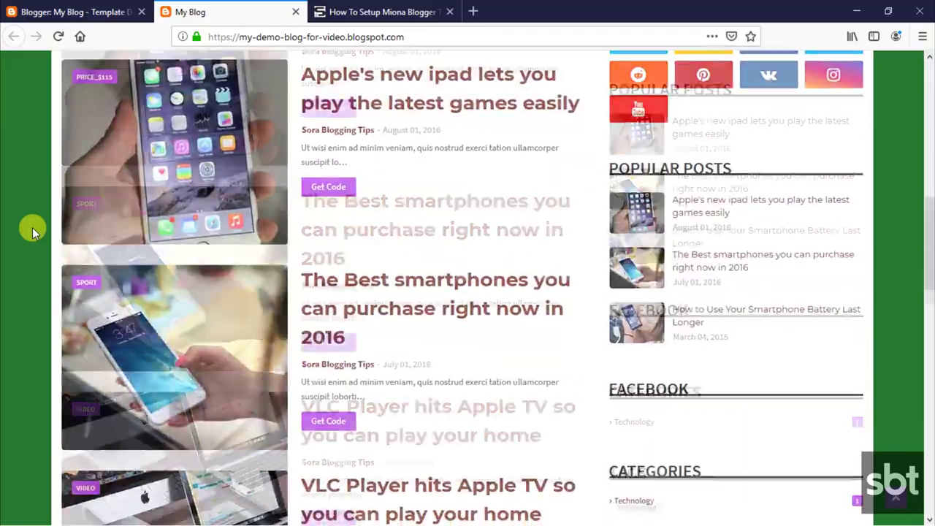
{"action": "scroll", "coordinate": [32, 228], "scroll_direction": "down", "scroll_amount": 10}
{"action": "scroll", "coordinate": [33, 228], "scroll_direction": "up", "scroll_amount": 6}
{"action": "scroll", "coordinate": [30, 231], "scroll_direction": "up", "scroll_amount": 10}
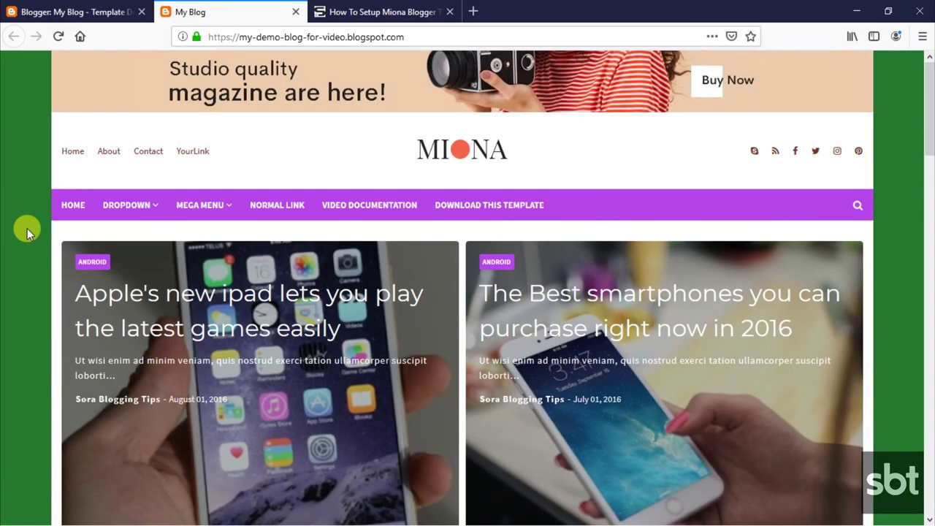